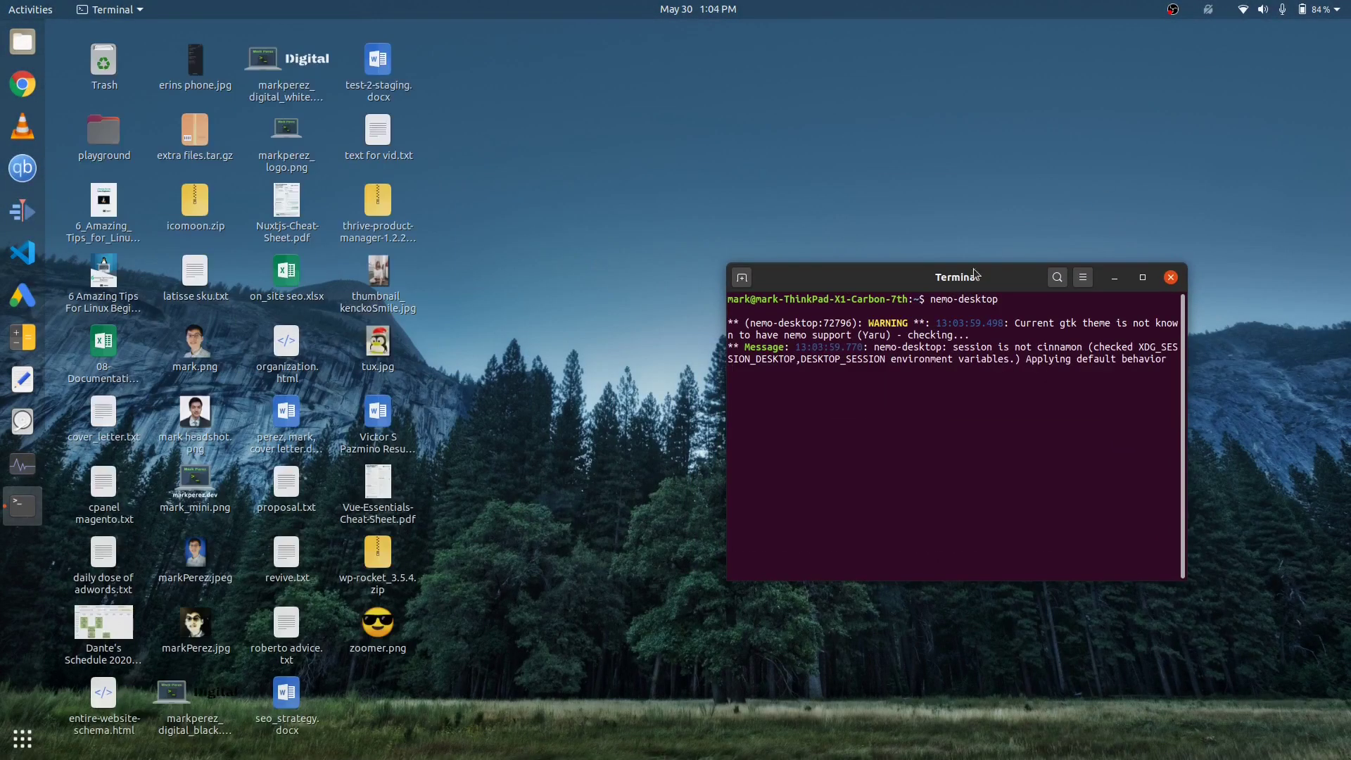
# Open the desktop's Customize layout window and widen the icon grid spacing
pyautogui.moveTo(974, 273); pyautogui.dragTo(1031, 260)
pyautogui.rightClick(493, 182)
pyautogui.click(527, 262)
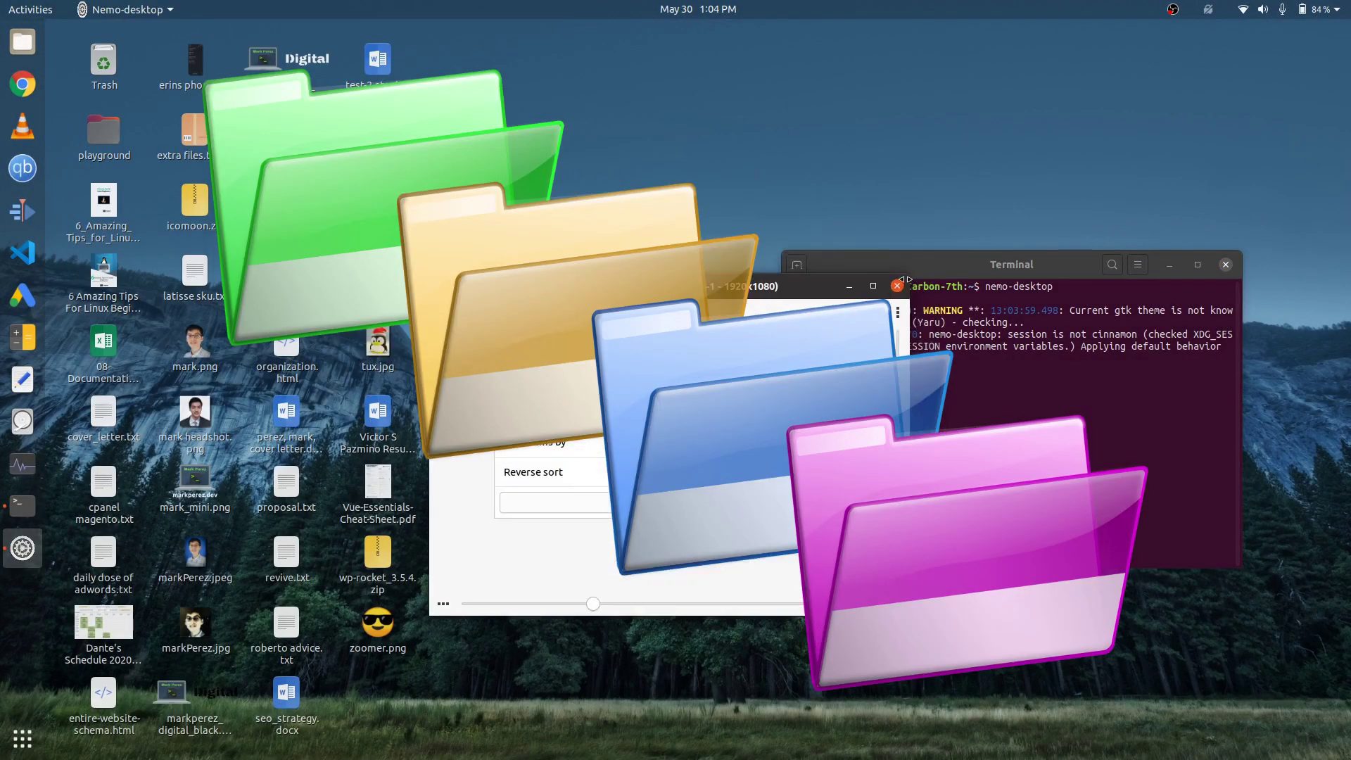
pyautogui.moveTo(908, 280); pyautogui.dragTo(915, 273)
pyautogui.moveTo(593, 603); pyautogui.dragTo(596, 604)
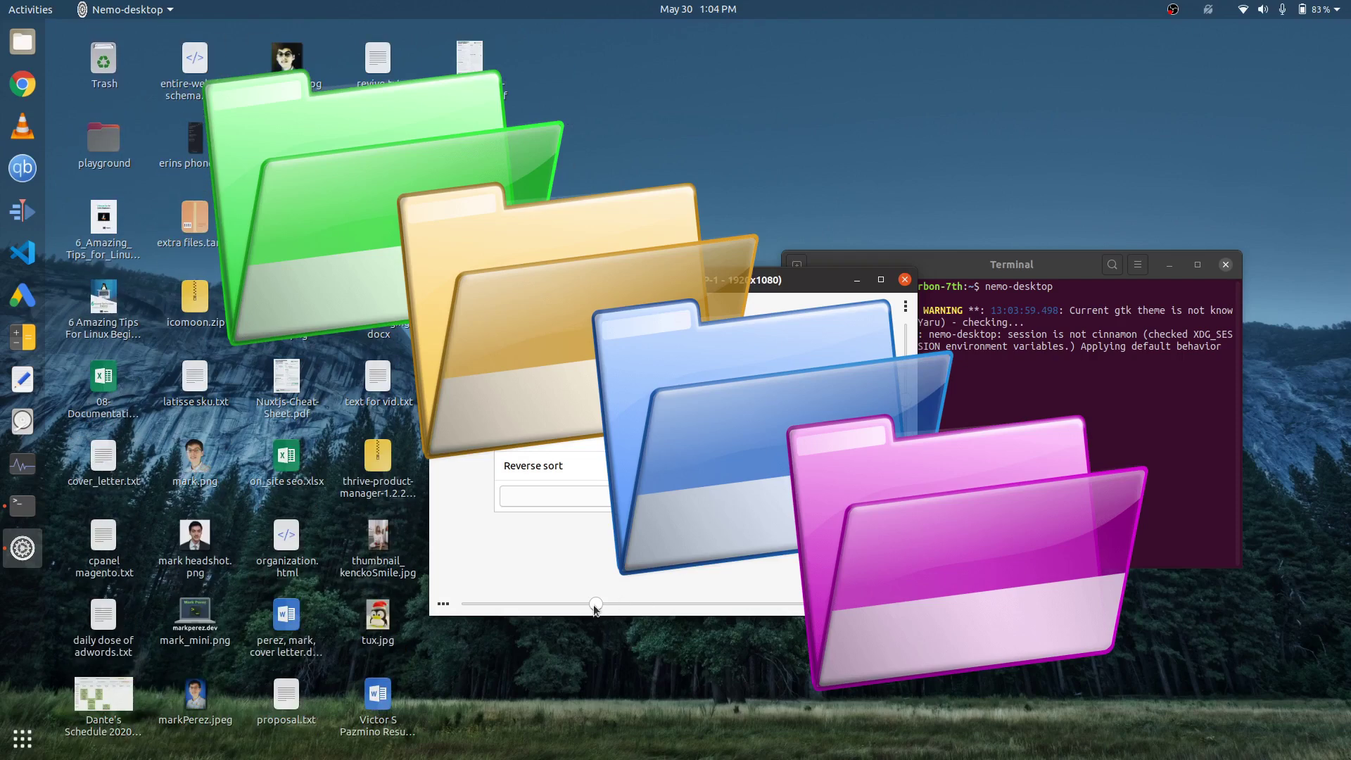
# Try horizontal direction and size sorting, then return to vertical with type sorting
pyautogui.click(809, 404)
pyautogui.click(809, 425)
pyautogui.click(809, 436)
pyautogui.click(810, 456)
pyautogui.click(810, 404)
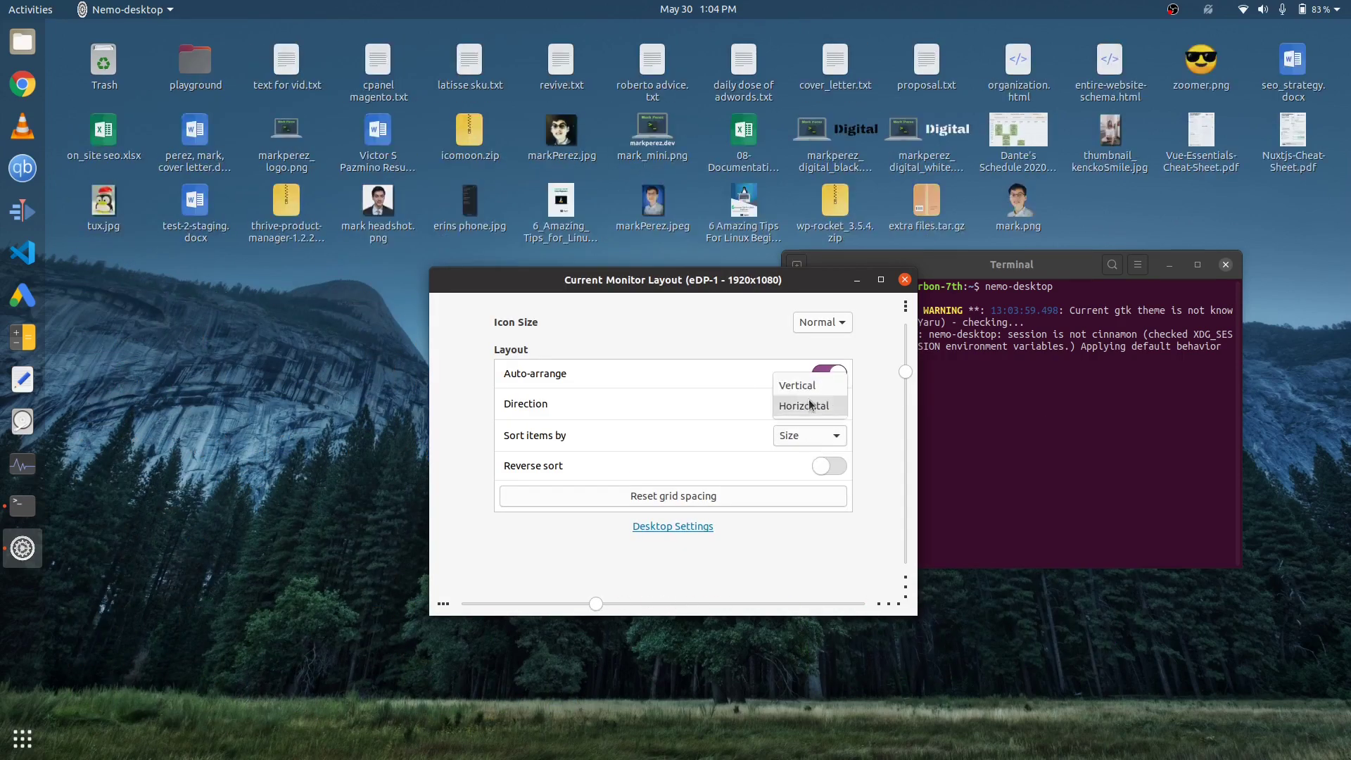
pyautogui.click(798, 385)
pyautogui.click(809, 435)
pyautogui.click(809, 456)
# Try reverse sort, then settle on sorting by name with reverse sort off
pyautogui.click(829, 466)
pyautogui.click(809, 435)
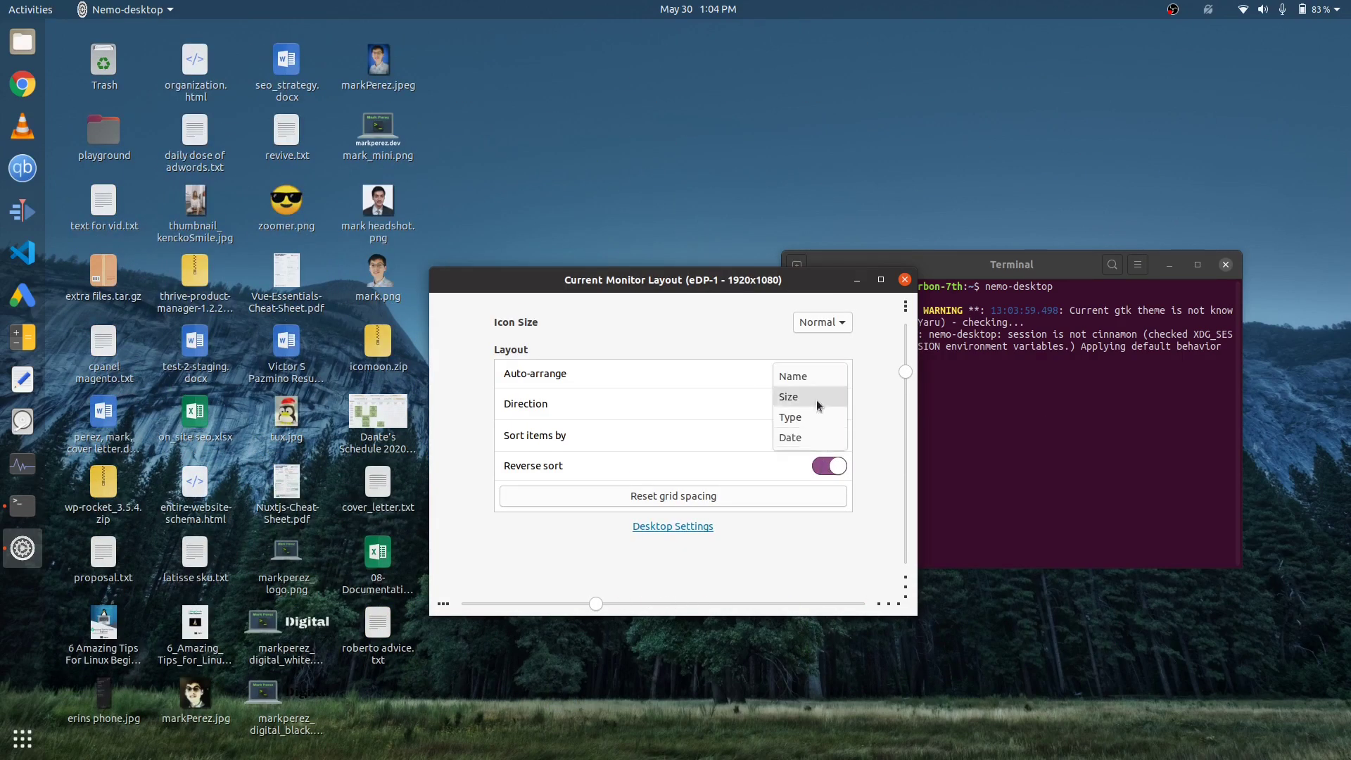
pyautogui.click(809, 376)
pyautogui.click(829, 465)
pyautogui.moveTo(766, 273); pyautogui.dragTo(597, 238)
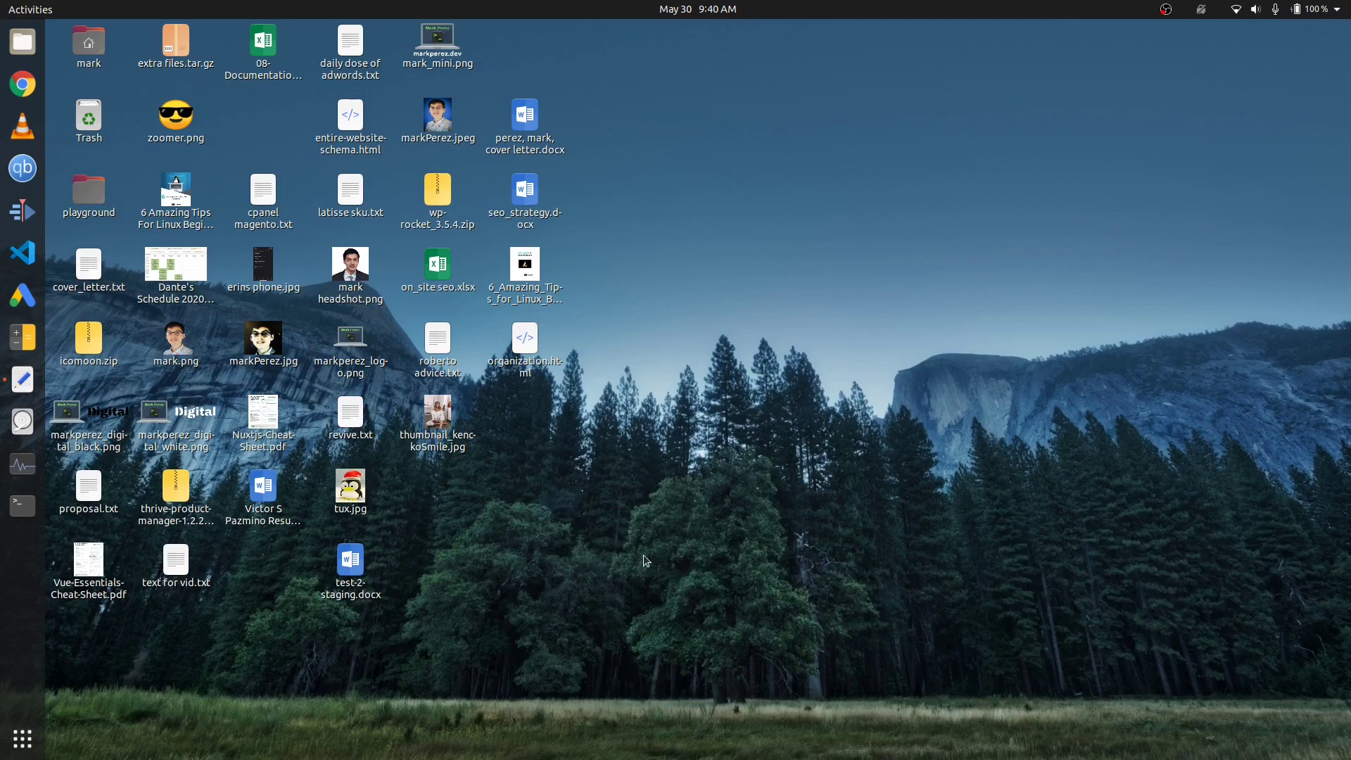
# Drag tux.jpg, the résumé, organization.html, thumbnail_kenckoSmile.jpg and test-2-staging.docx into new grid slots
pyautogui.moveTo(360, 512); pyautogui.dragTo(448, 512)
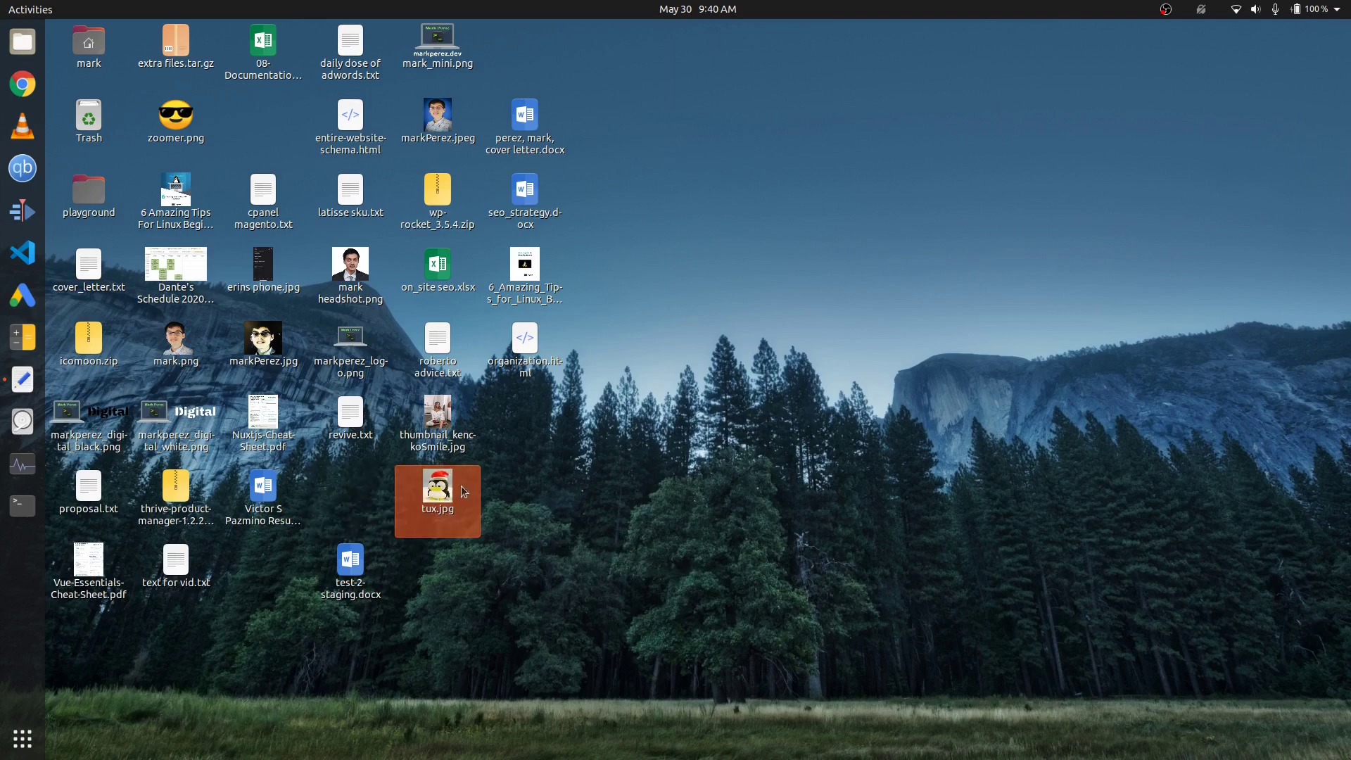
pyautogui.moveTo(274, 496); pyautogui.dragTo(273, 570)
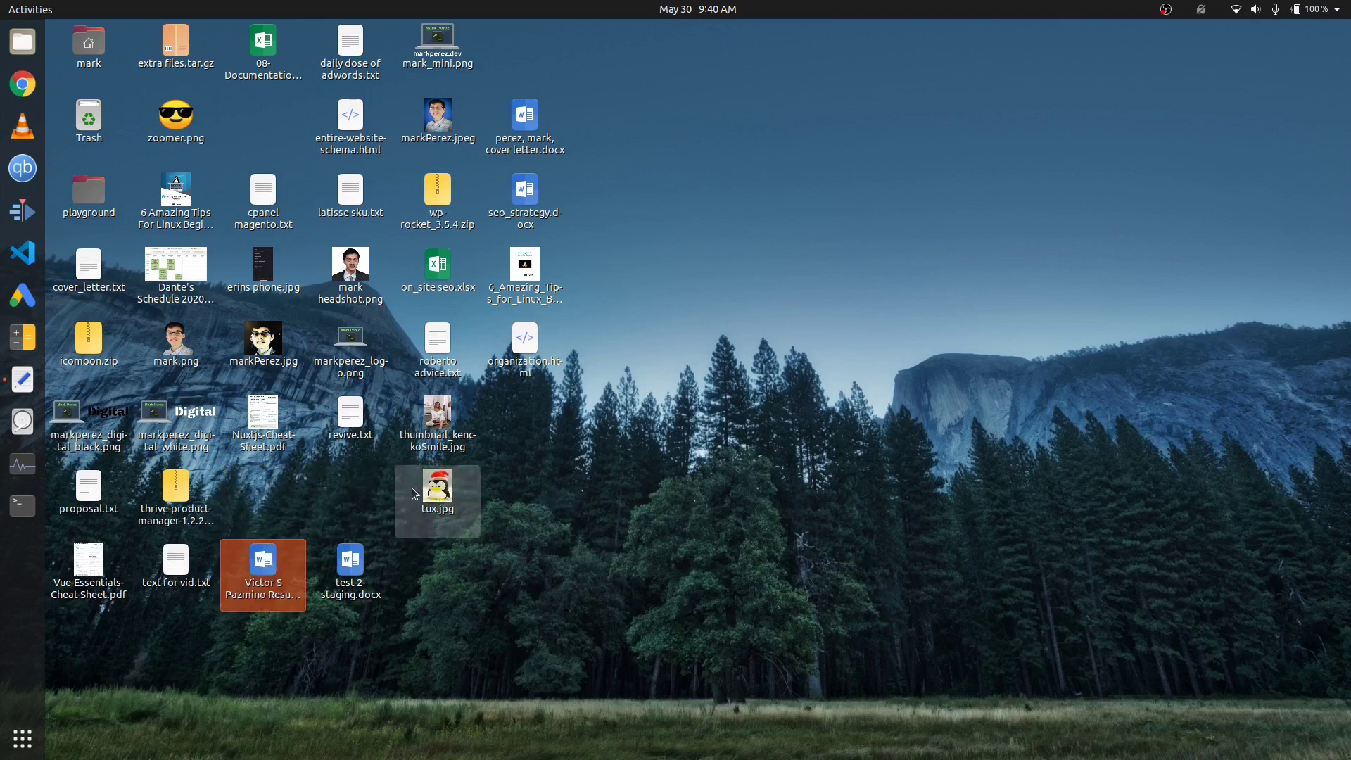
pyautogui.moveTo(412, 488); pyautogui.dragTo(268, 492)
pyautogui.moveTo(438, 415); pyautogui.dragTo(351, 494)
pyautogui.moveTo(533, 384); pyautogui.dragTo(446, 454)
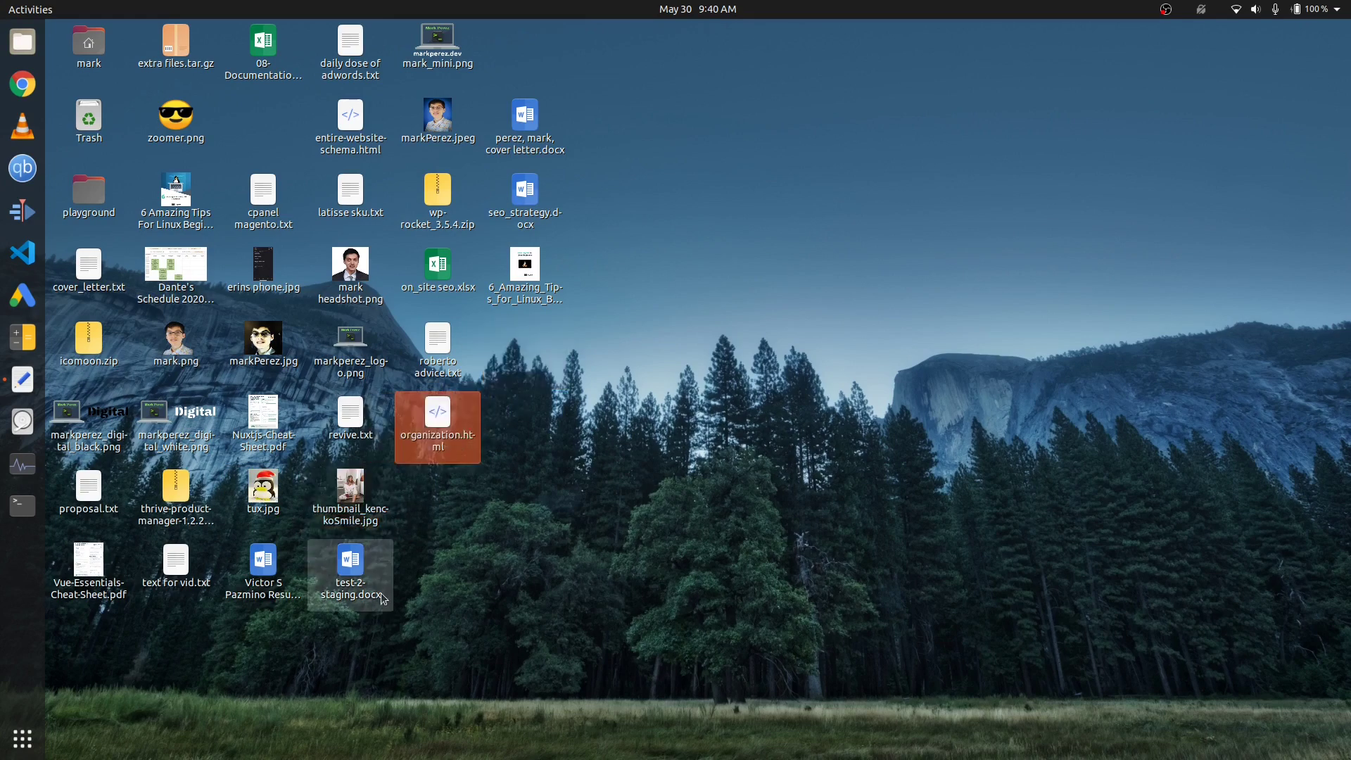
pyautogui.moveTo(362, 490); pyautogui.dragTo(450, 493)
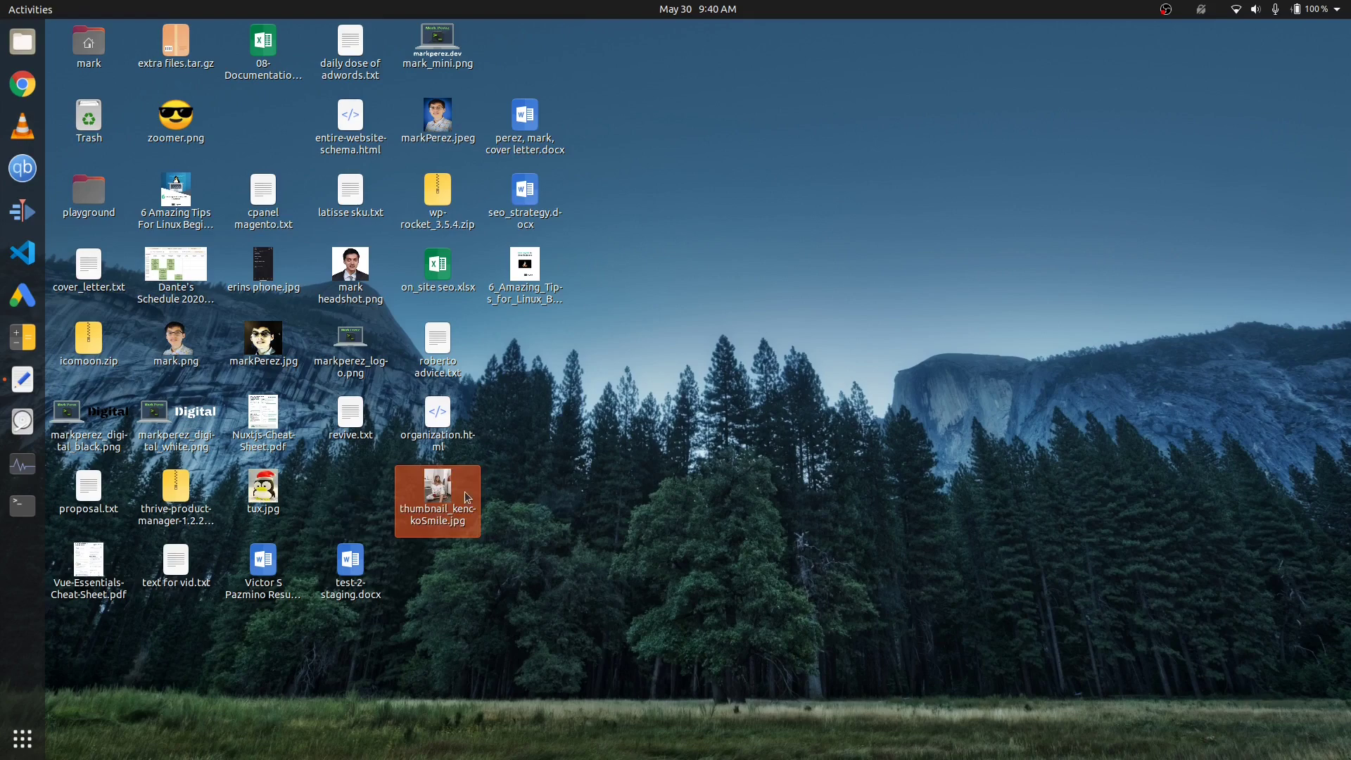
pyautogui.click(365, 570)
pyautogui.moveTo(365, 570); pyautogui.dragTo(371, 493)
pyautogui.moveTo(302, 576); pyautogui.dragTo(381, 569)
# Open and dismiss the desktop context menu several times at different spots
pyautogui.click(628, 371)
pyautogui.rightClick(619, 384)
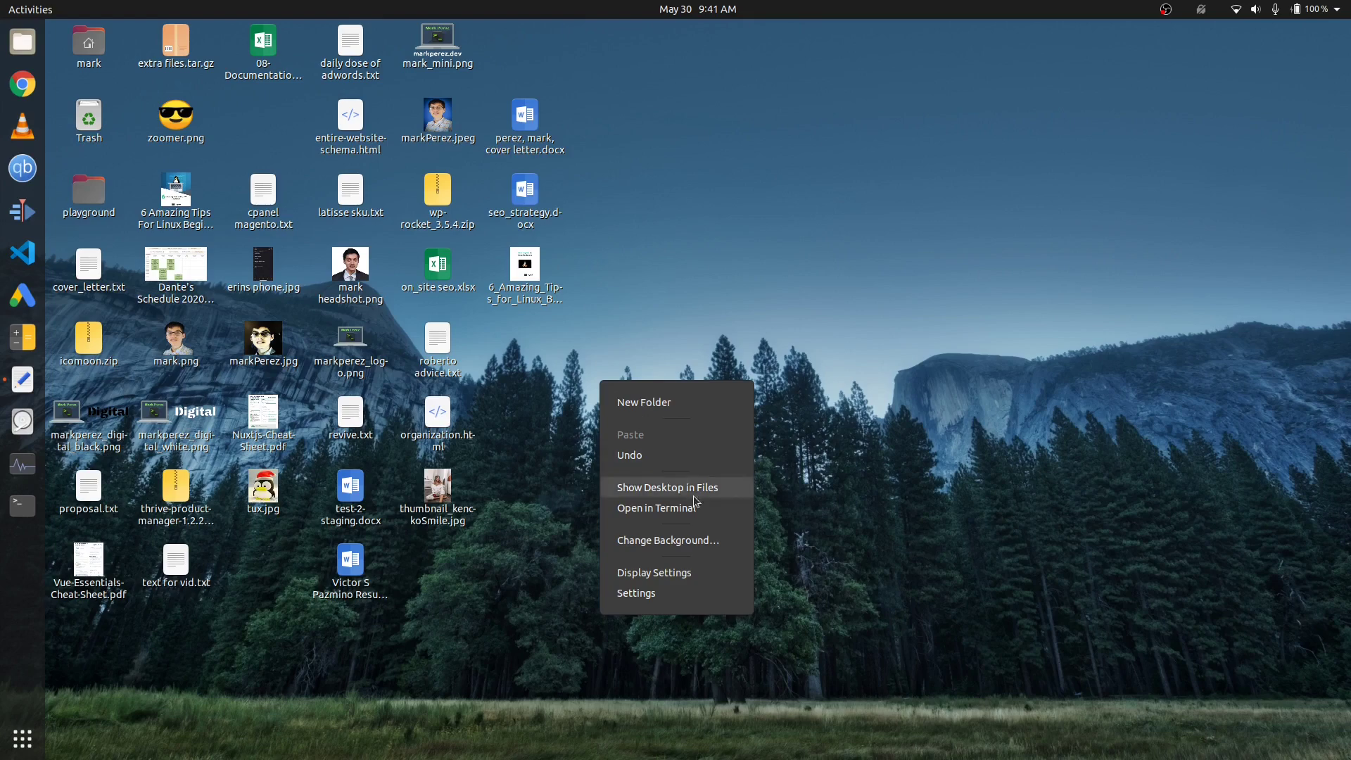
pyautogui.rightClick(677, 311)
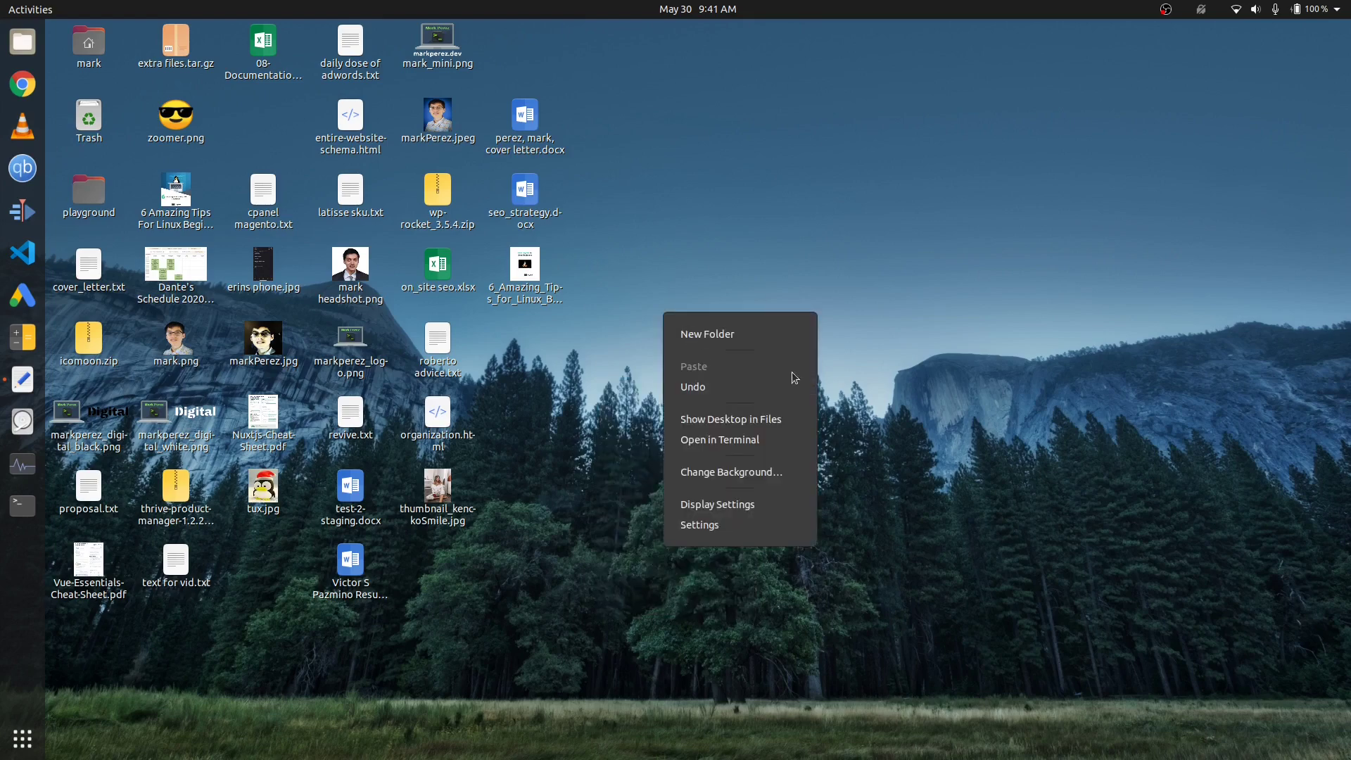
pyautogui.click(653, 414)
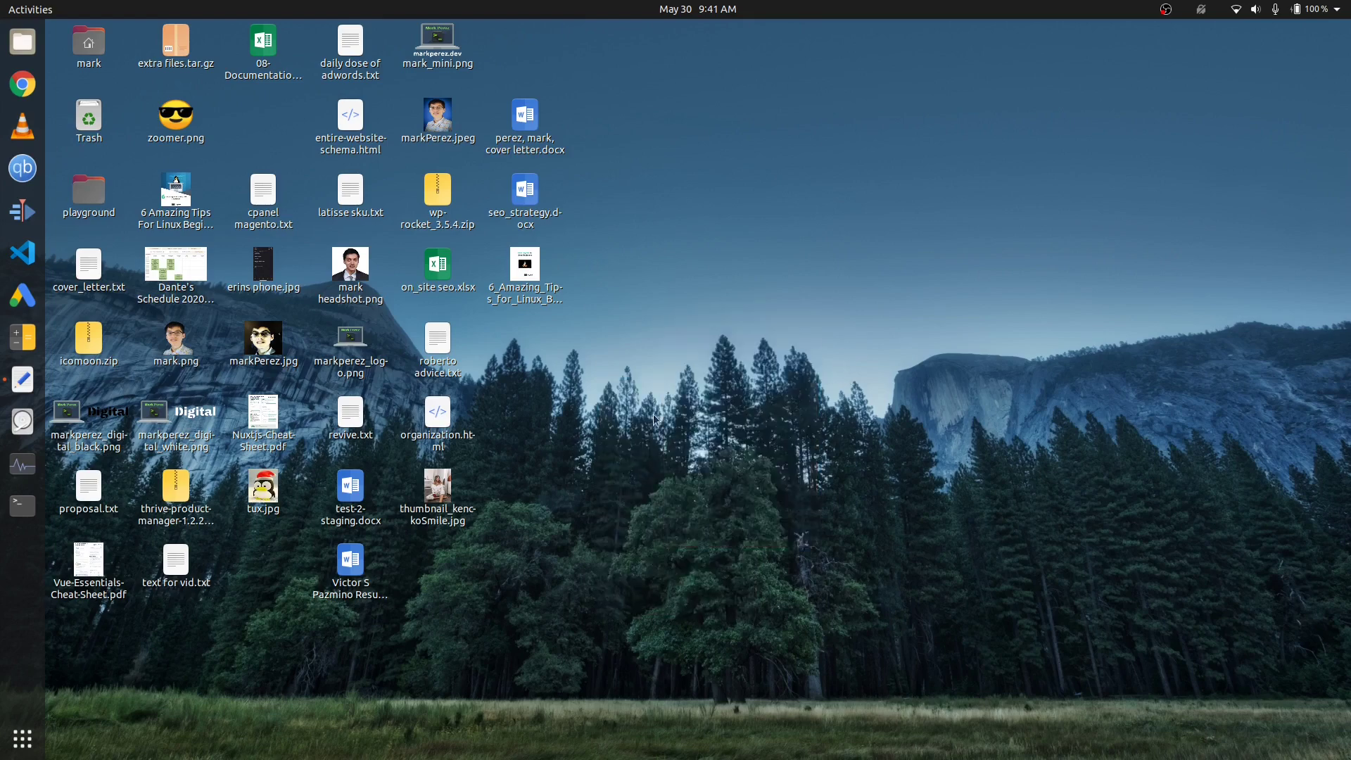
pyautogui.rightClick(597, 469)
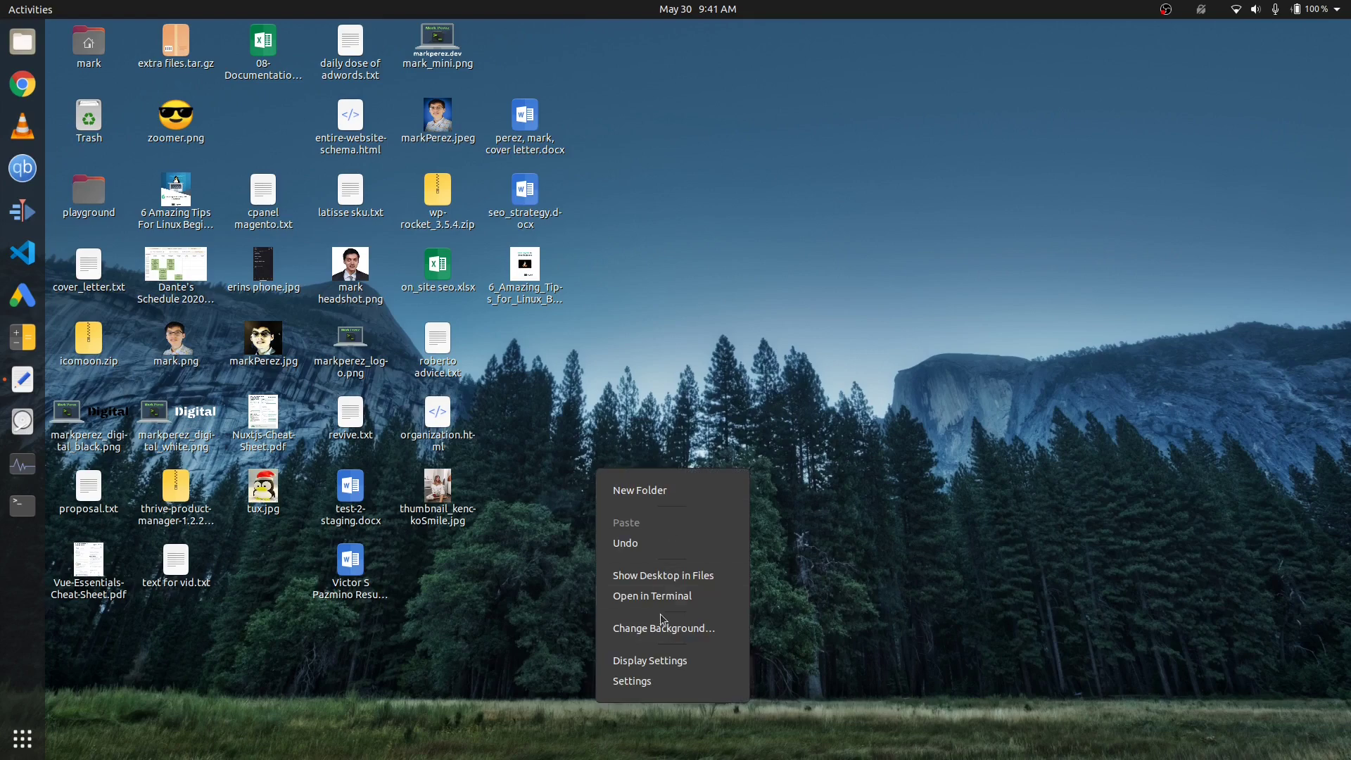
pyautogui.click(771, 407)
pyautogui.rightClick(598, 426)
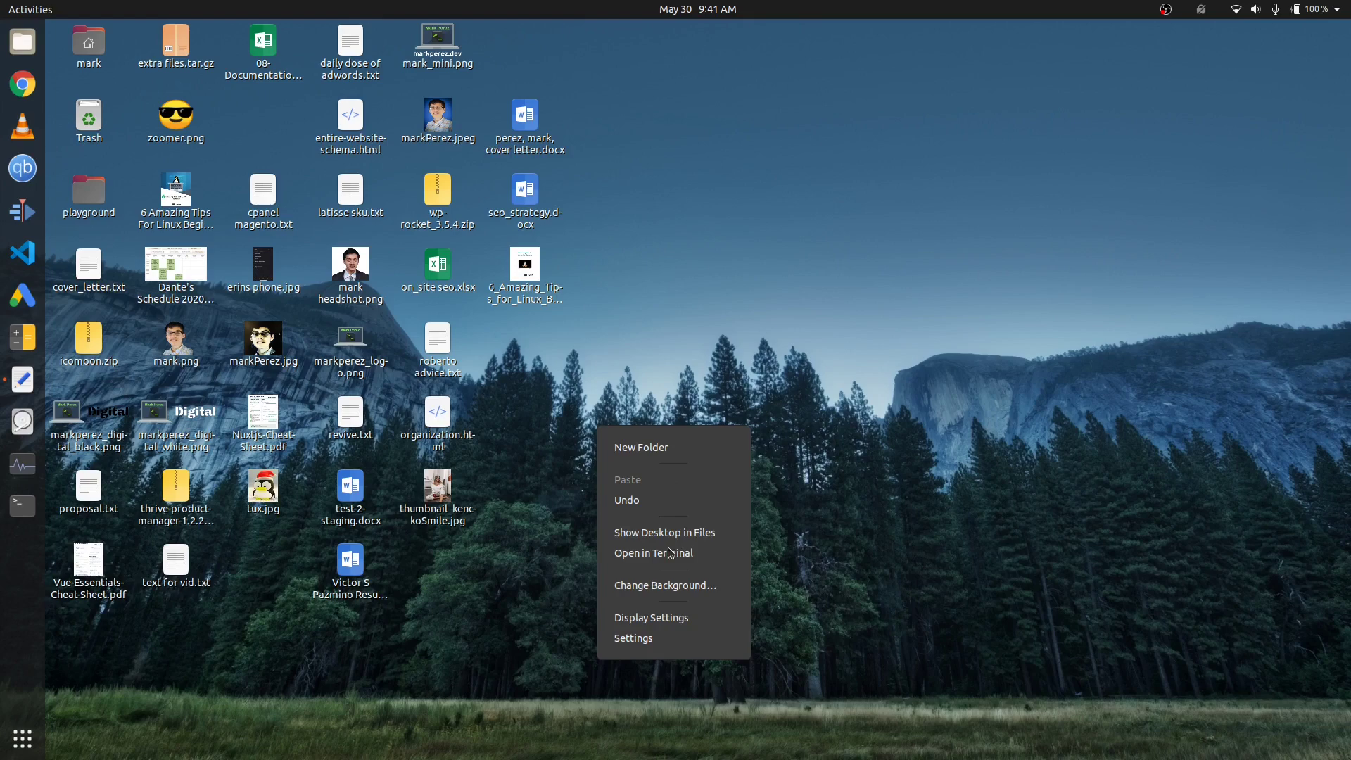
pyautogui.press('Escape')
# Move the cover letter, résumé, entire-website-schema.html, test-2-staging.docx, thumbnail and organization.html into gaps
pyautogui.moveTo(525, 130); pyautogui.dragTo(264, 577)
pyautogui.moveTo(345, 588); pyautogui.dragTo(176, 648)
pyautogui.moveTo(264, 567); pyautogui.dragTo(89, 655)
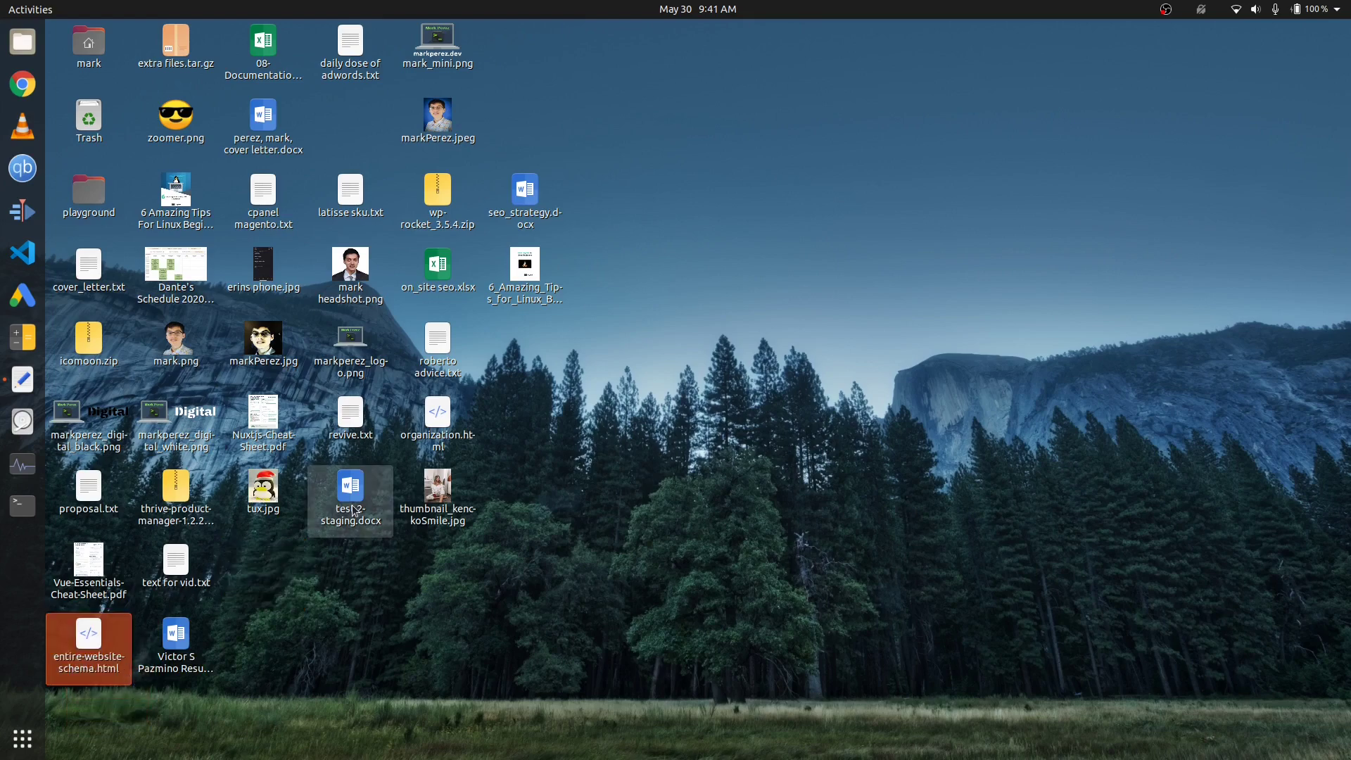
pyautogui.moveTo(353, 511); pyautogui.dragTo(263, 637)
pyautogui.moveTo(438, 496); pyautogui.dragTo(264, 563)
pyautogui.moveTo(438, 417); pyautogui.dragTo(351, 489)
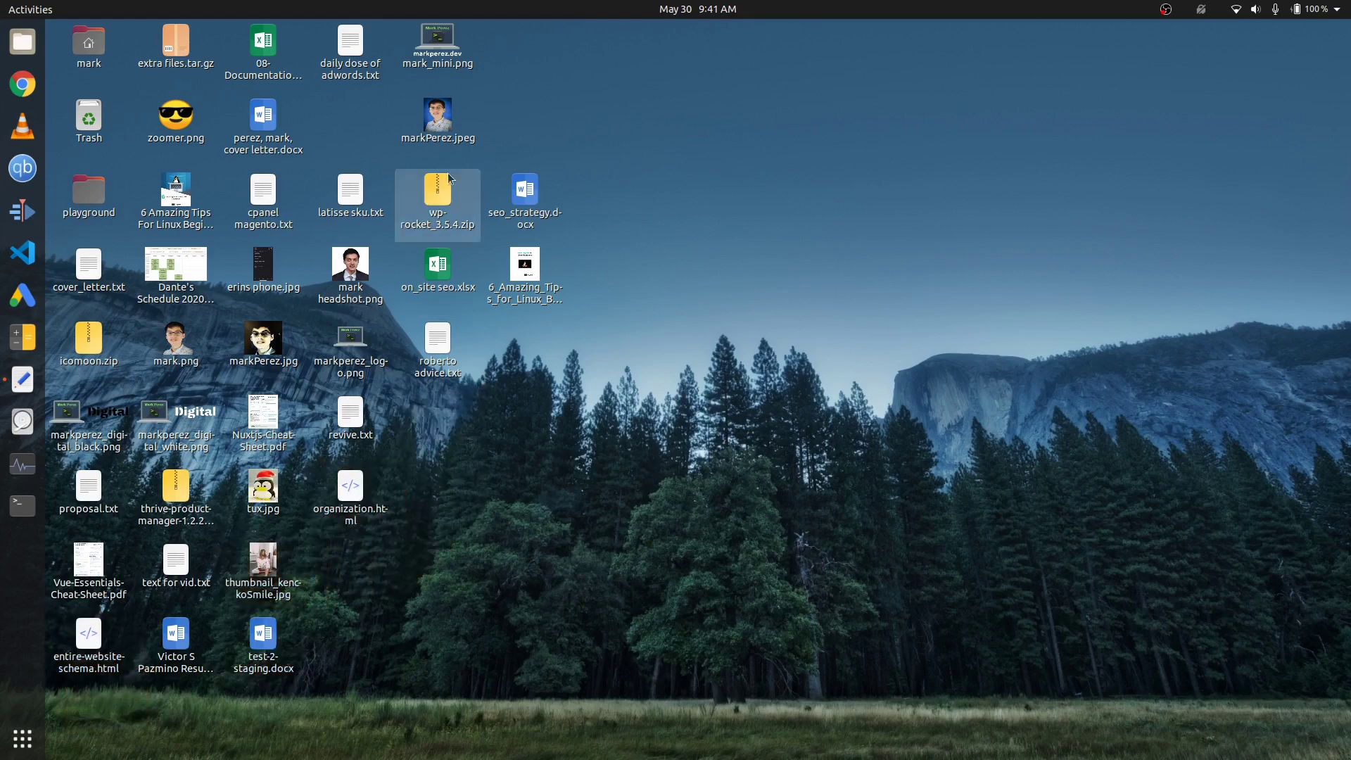
# Put seo_strategy.docx under daily dose of adwords.txt and the Linux tips icon under roberto advice.txt
pyautogui.moveTo(524, 190); pyautogui.dragTo(350, 116)
pyautogui.click(690, 289)
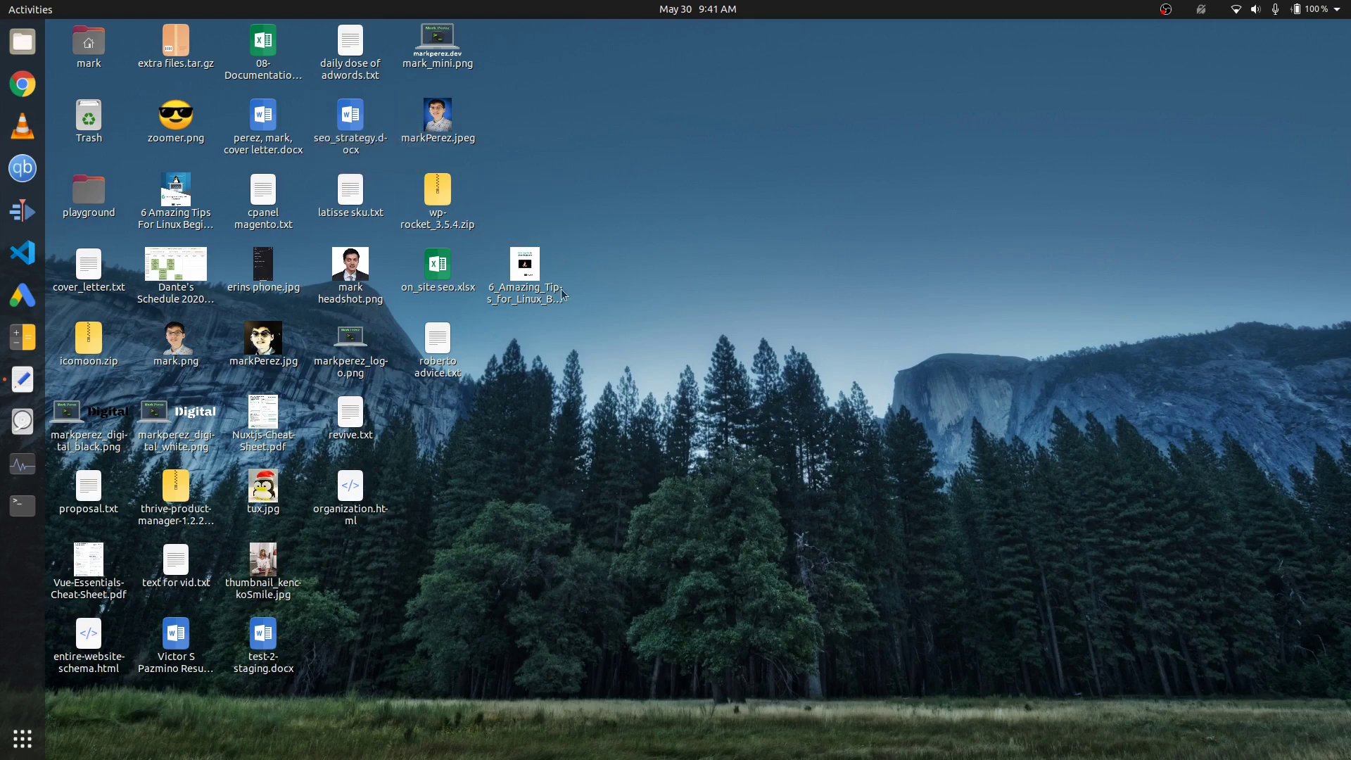
pyautogui.moveTo(562, 294); pyautogui.dragTo(475, 442)
pyautogui.click(807, 279)
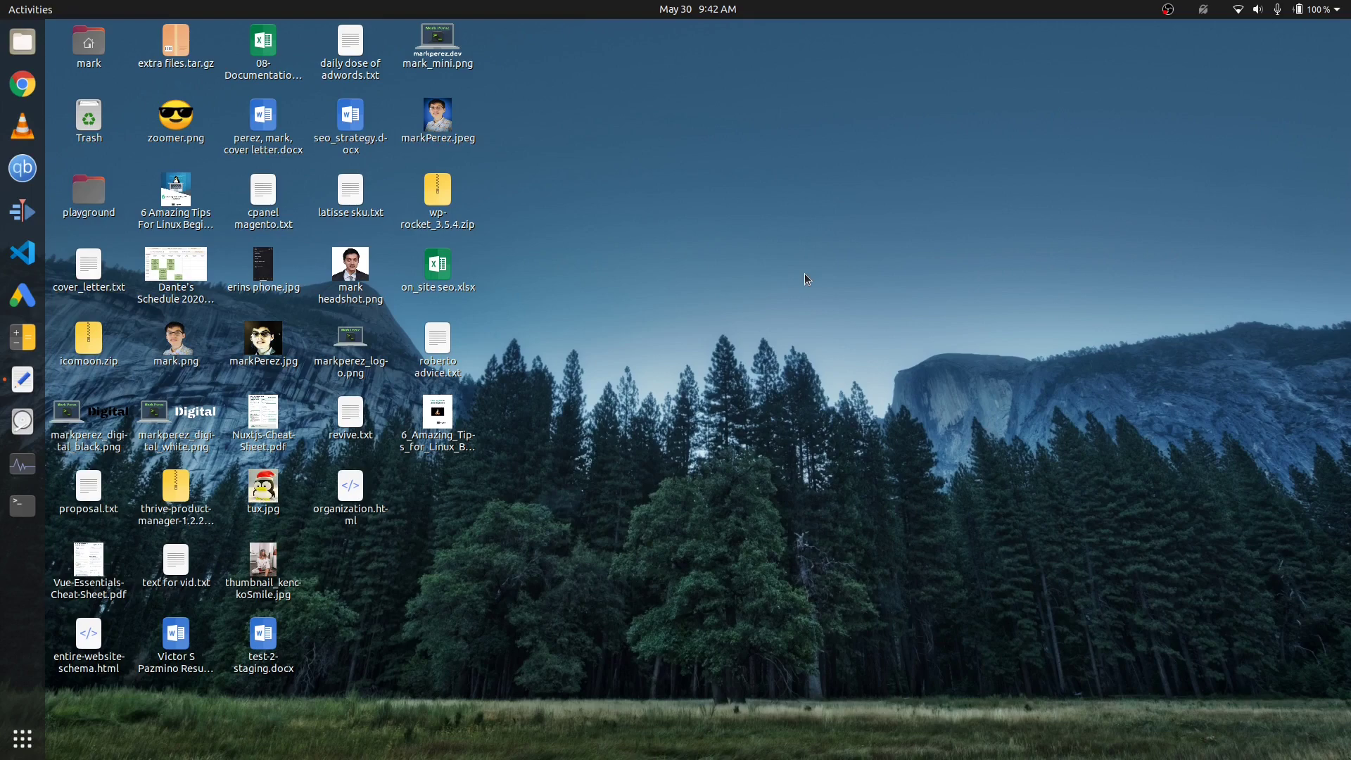
# Bring up video script.txt in Text Editor and move it right of the desktop icons
pyautogui.click(23, 378)
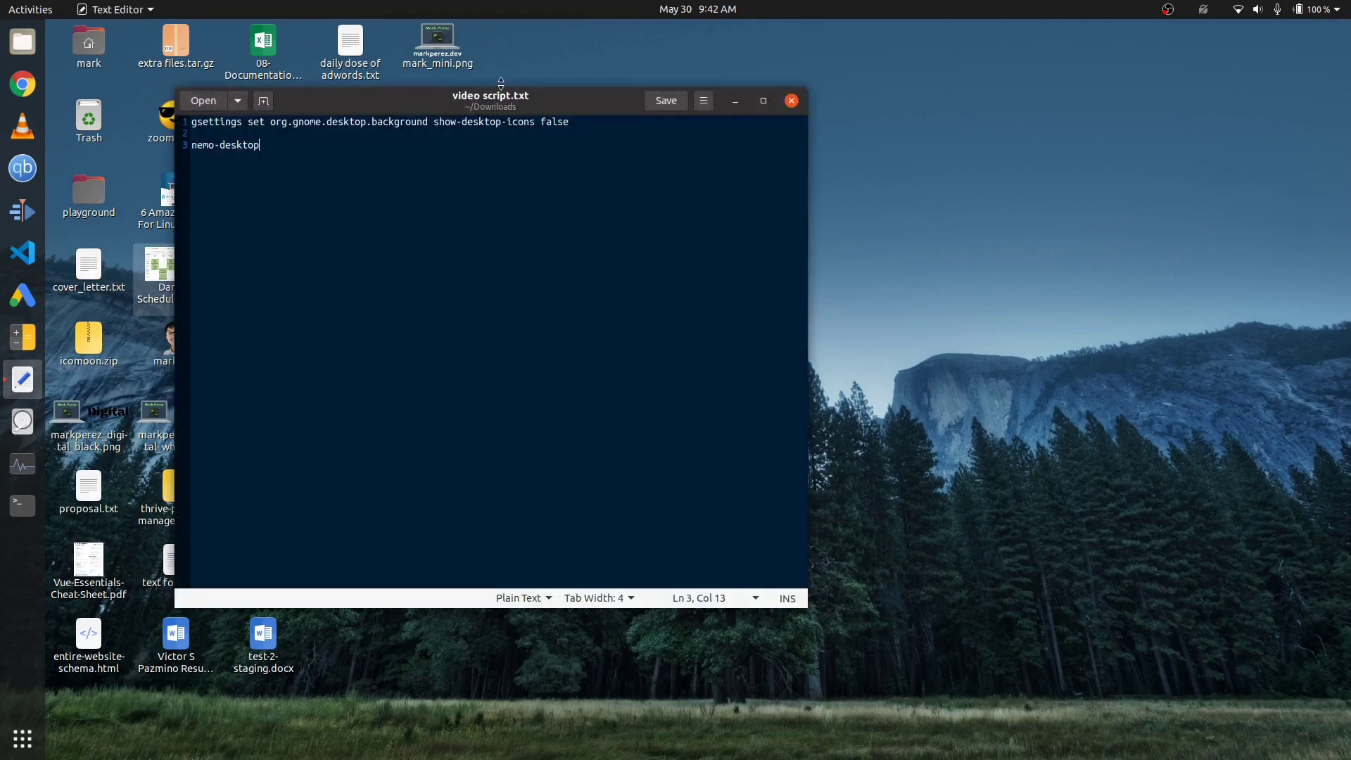
pyautogui.moveTo(485, 98); pyautogui.dragTo(860, 153)
pyautogui.tripleClick(804, 174)
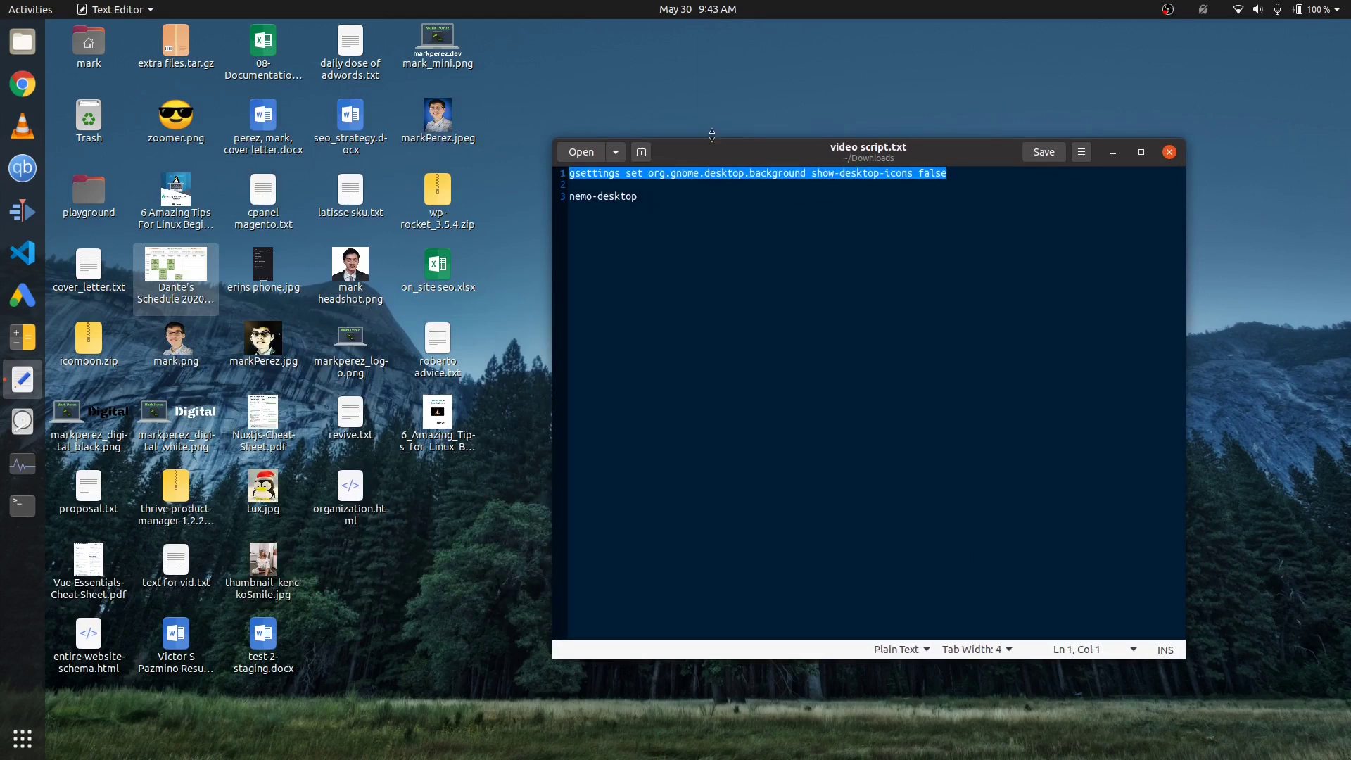
pyautogui.moveTo(725, 157); pyautogui.dragTo(853, 151)
# Reselect the entire gsettings command on line 1 of the script
pyautogui.moveTo(484, 617); pyautogui.dragTo(546, 361)
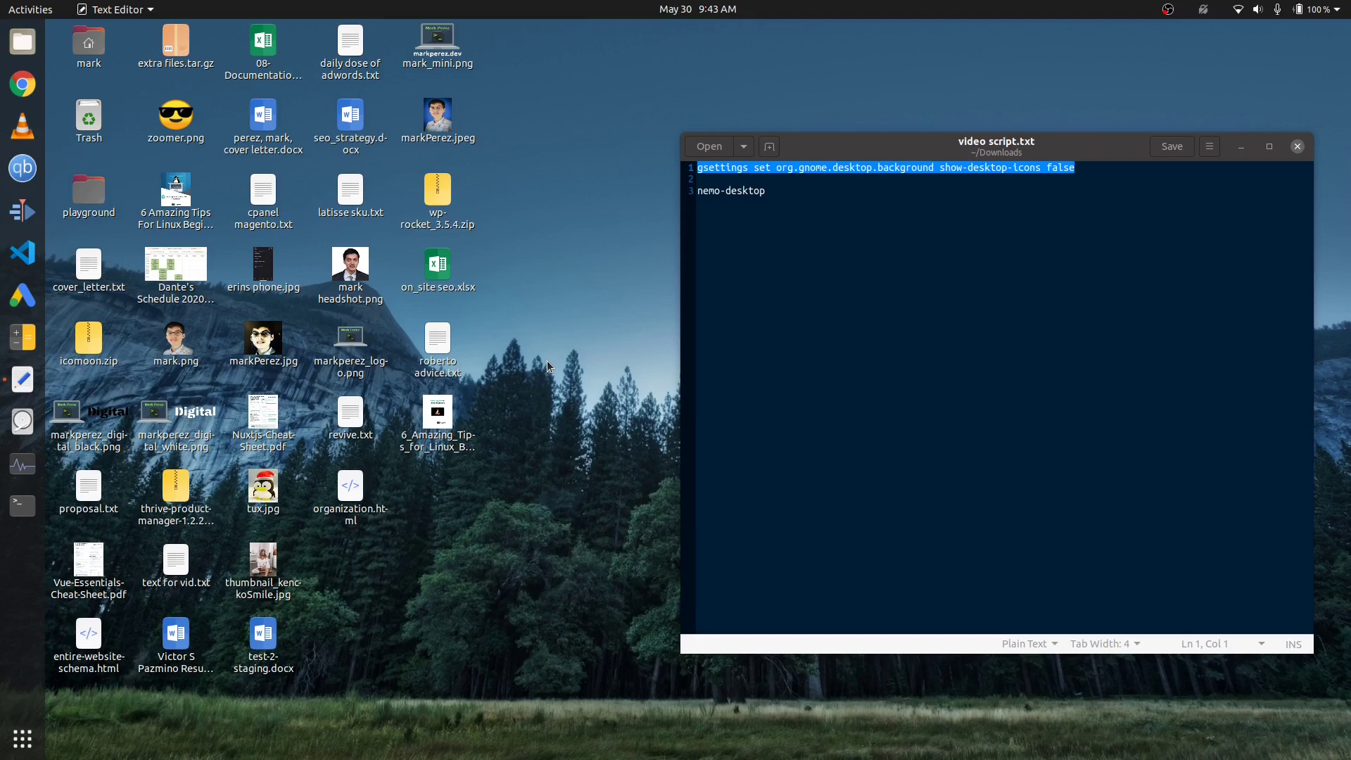
pyautogui.click(750, 362)
pyautogui.tripleClick(900, 167)
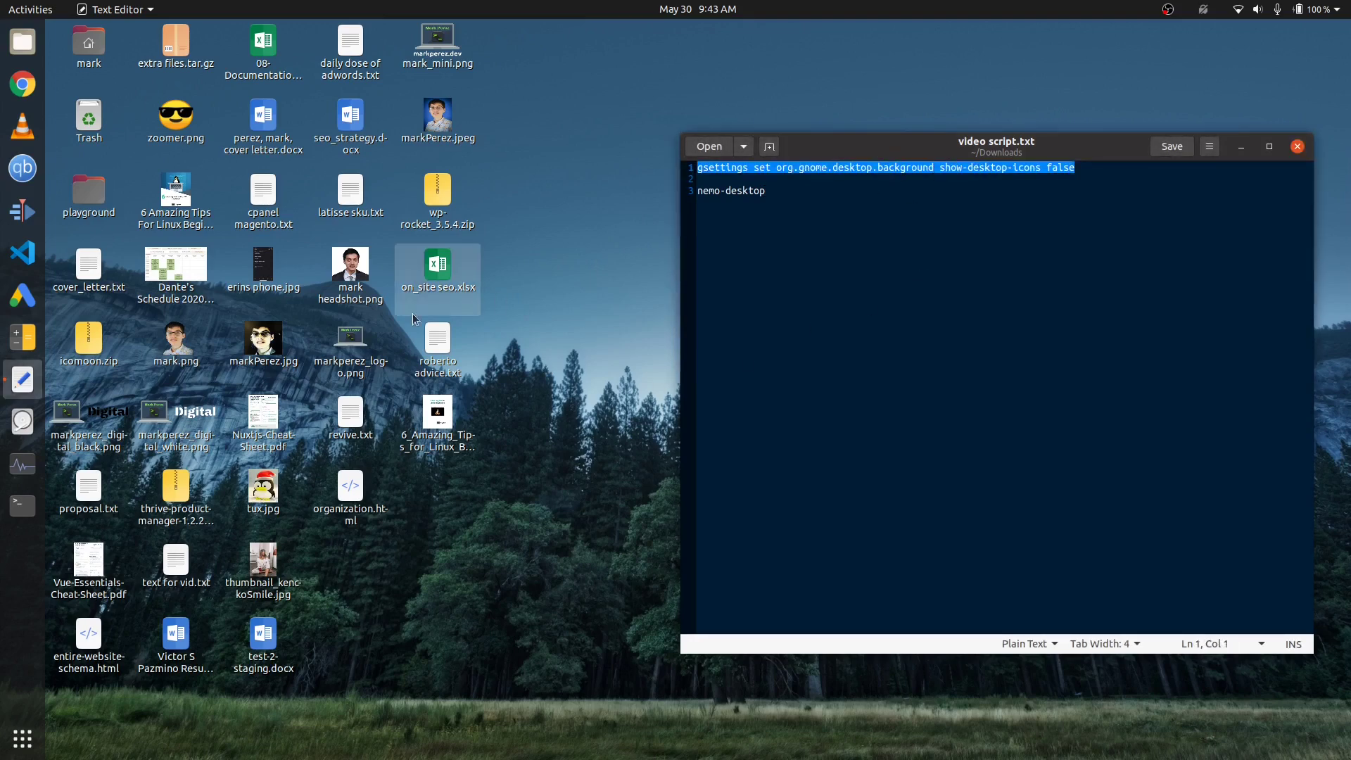
pyautogui.click(921, 191)
pyautogui.moveTo(1075, 169); pyautogui.dragTo(1042, 171)
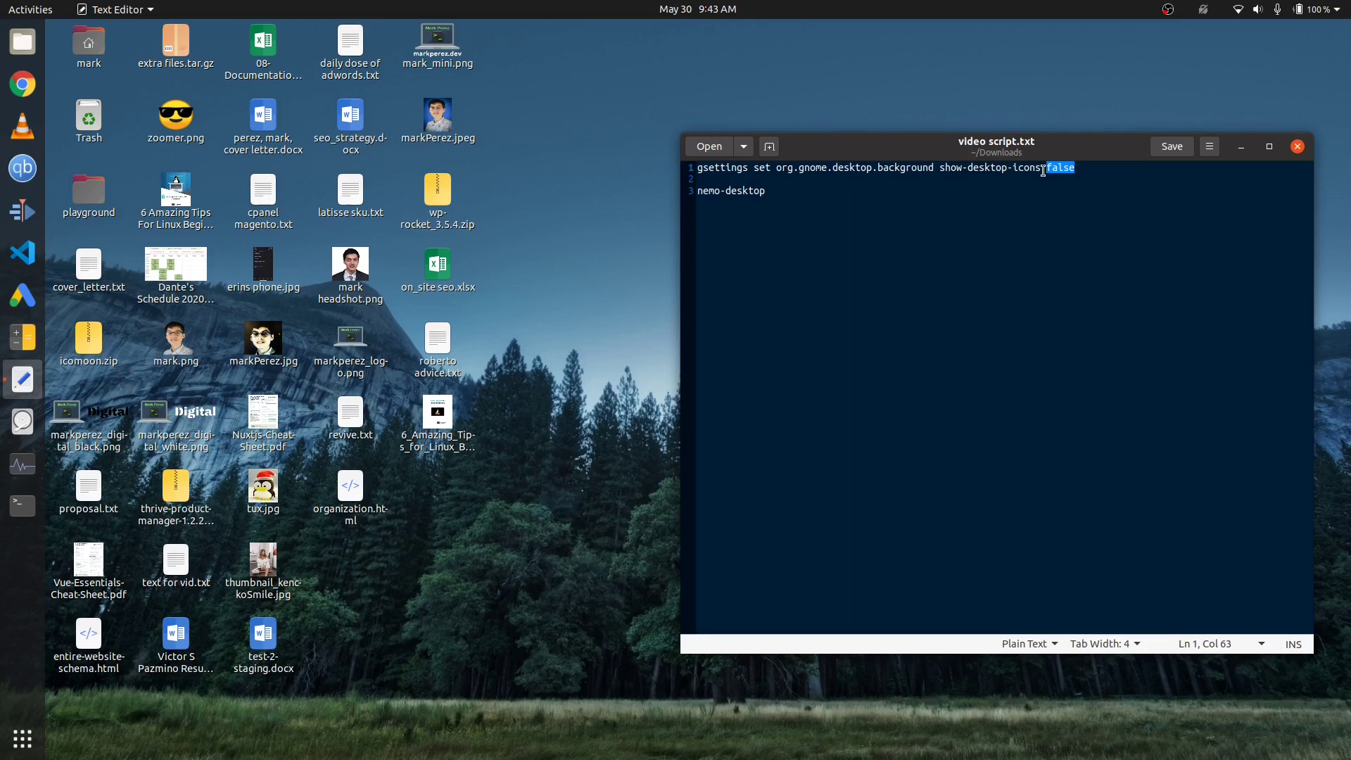
pyautogui.tripleClick(1004, 172)
# Paste the gsettings show-desktop-icons false command into a terminal and run it
pyautogui.click(22, 505)
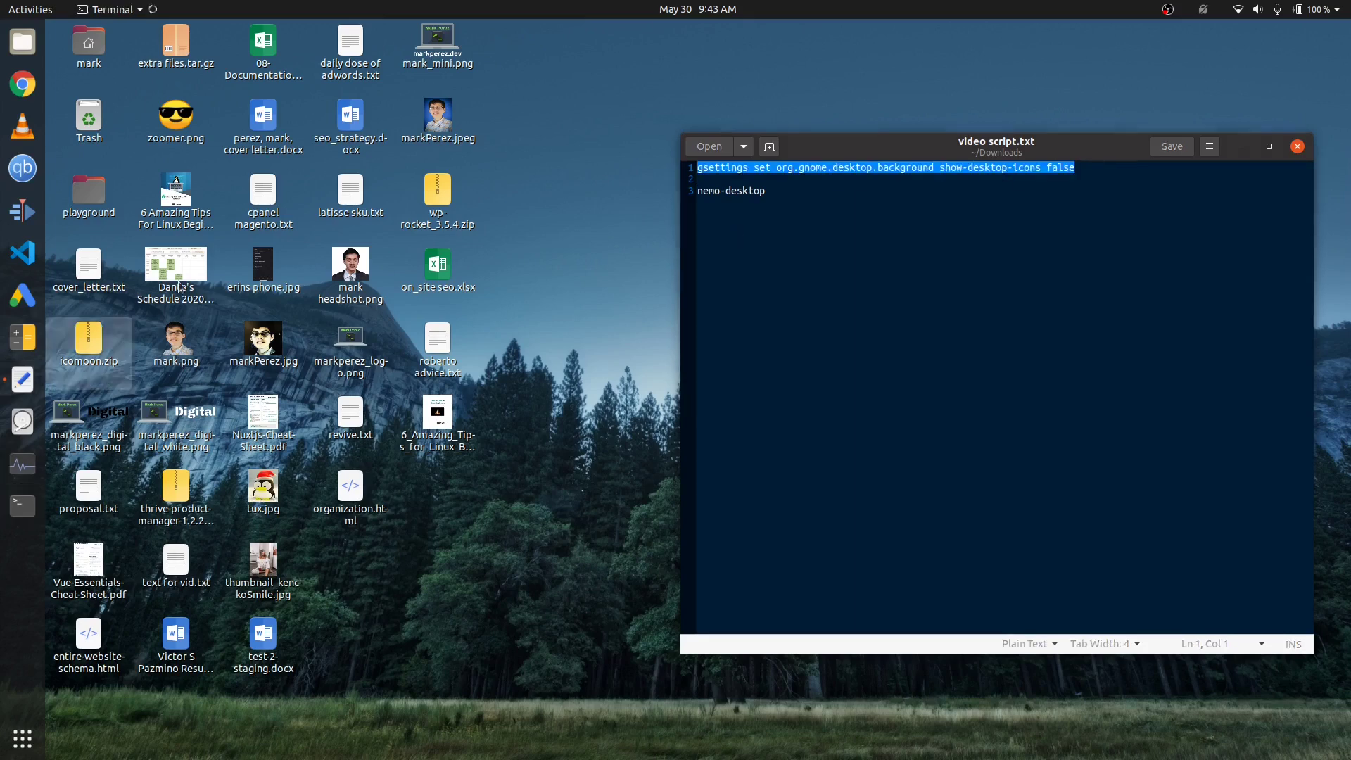
pyautogui.middleClick(559, 480)
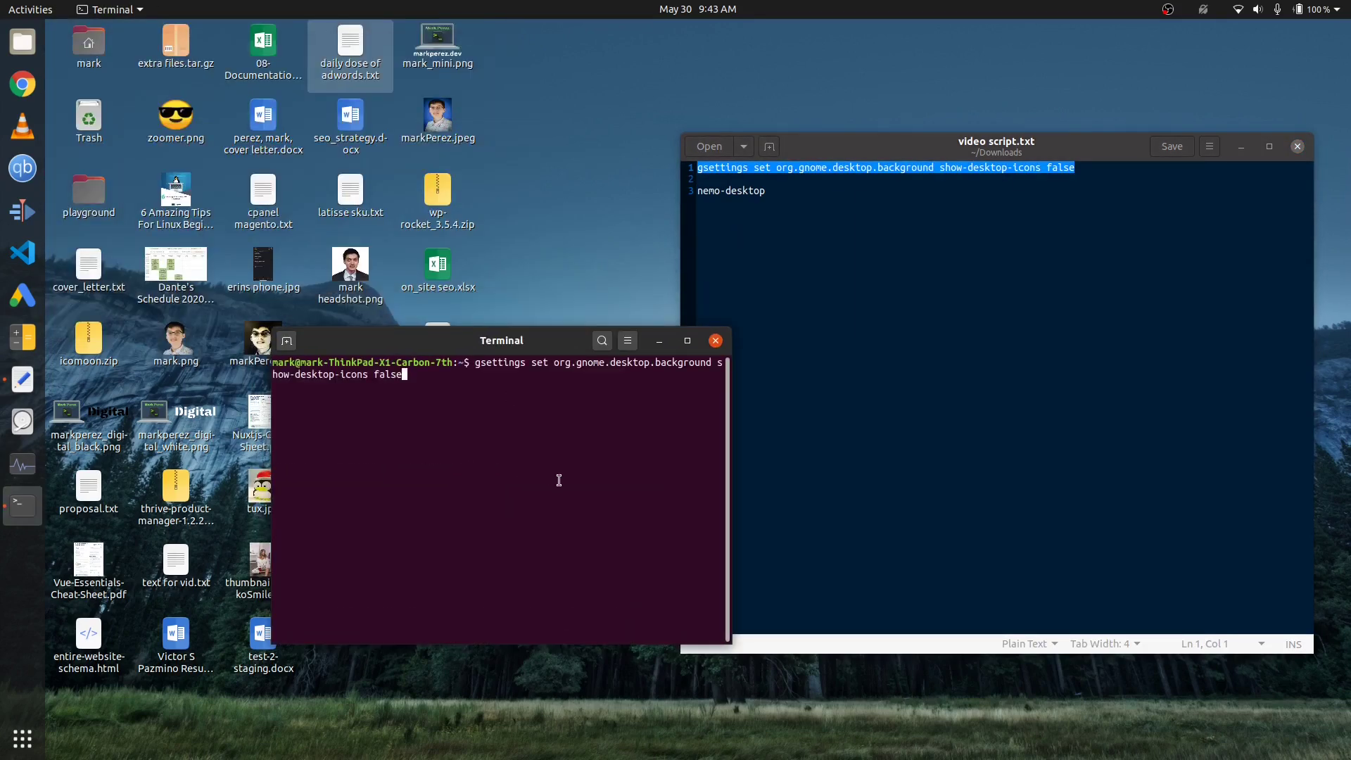
pyautogui.press('Return')
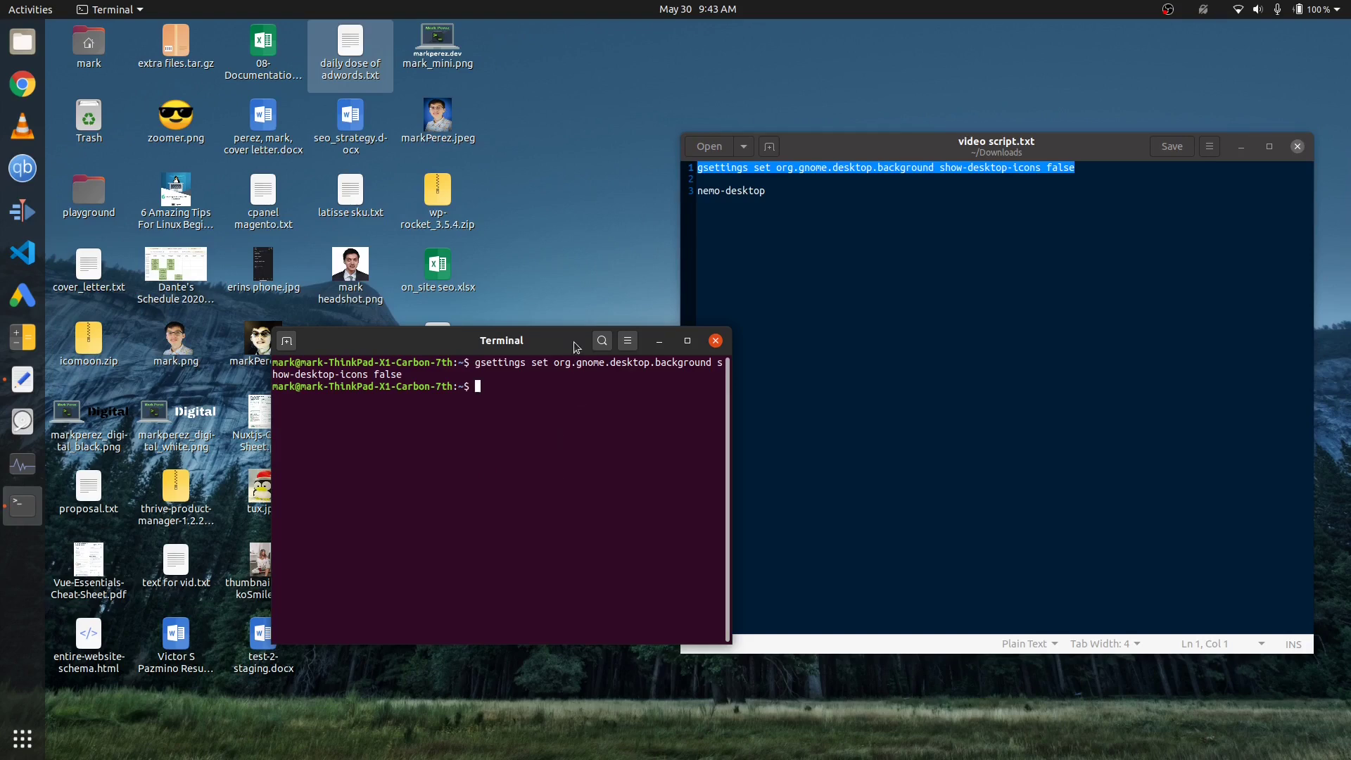
pyautogui.moveTo(537, 346); pyautogui.dragTo(497, 319)
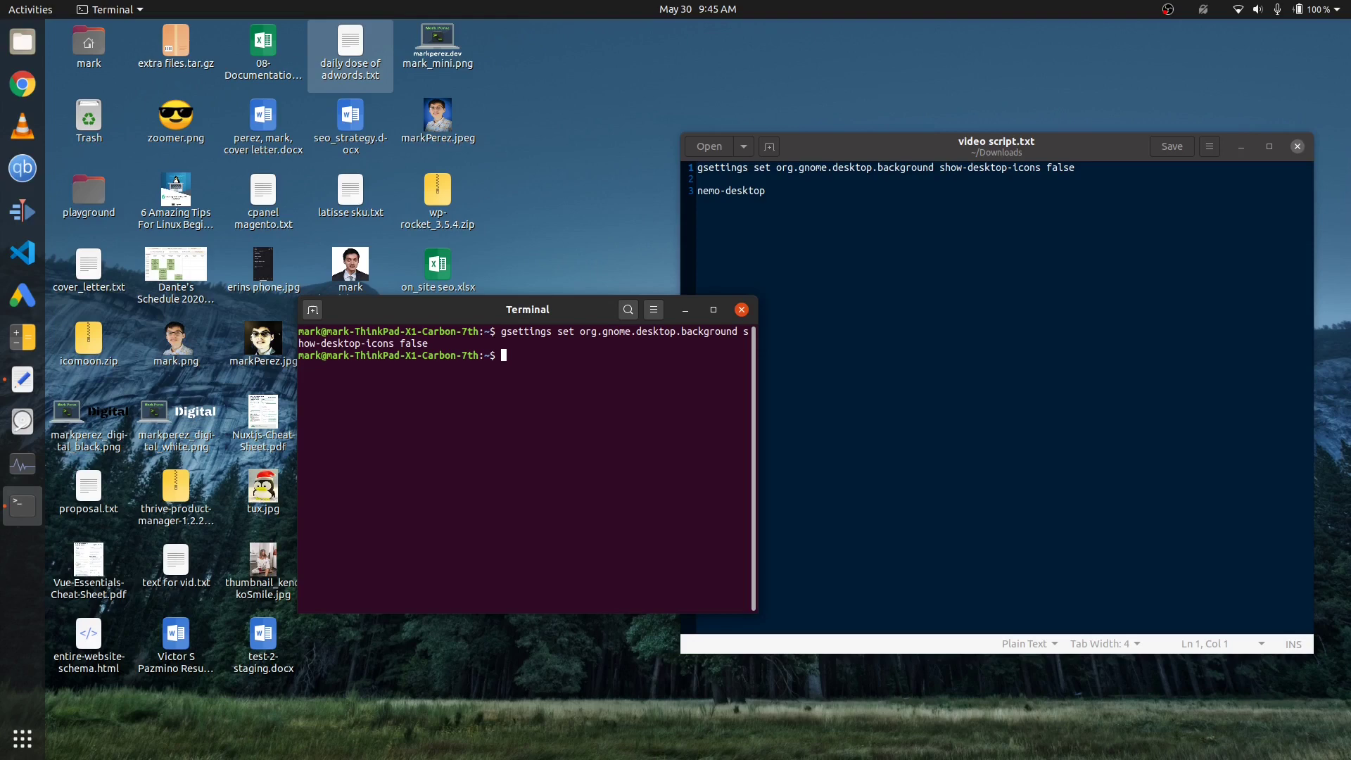
# Run sudo apt remove gnome-shell-extension-desktop-icons, entering the password and confirming removal
pyautogui.write('sudo apt remove gnome-shell-extension-')
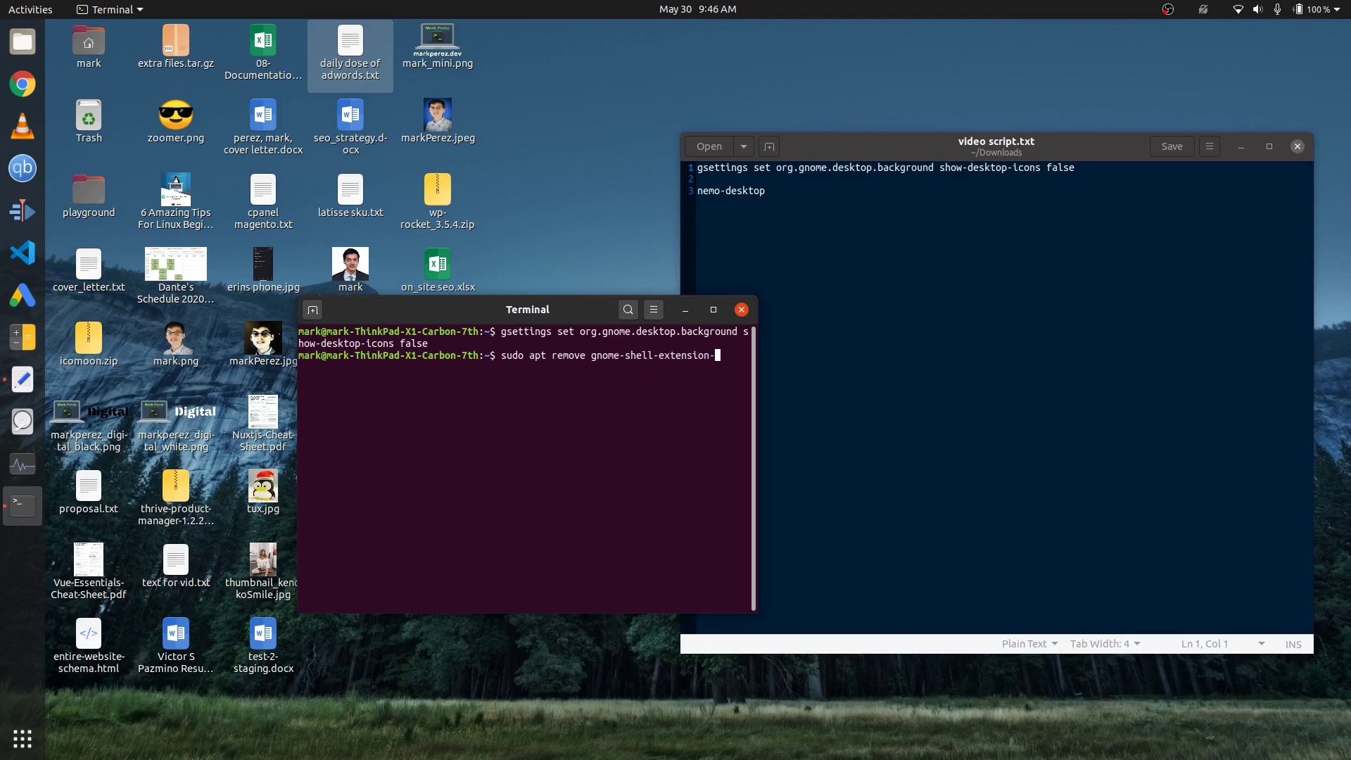
pyautogui.write('desk')
pyautogui.press('Tab')
pyautogui.press('Return')
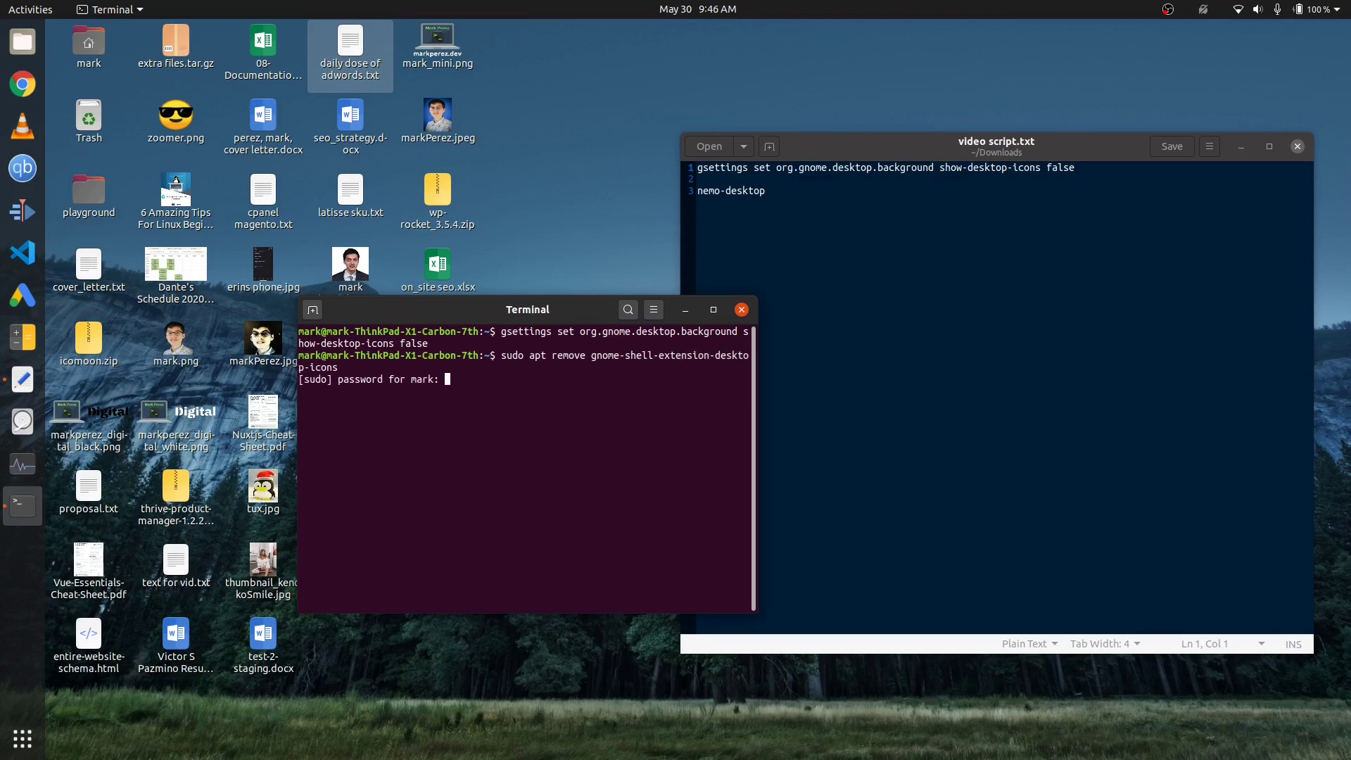
pyautogui.press('Return')
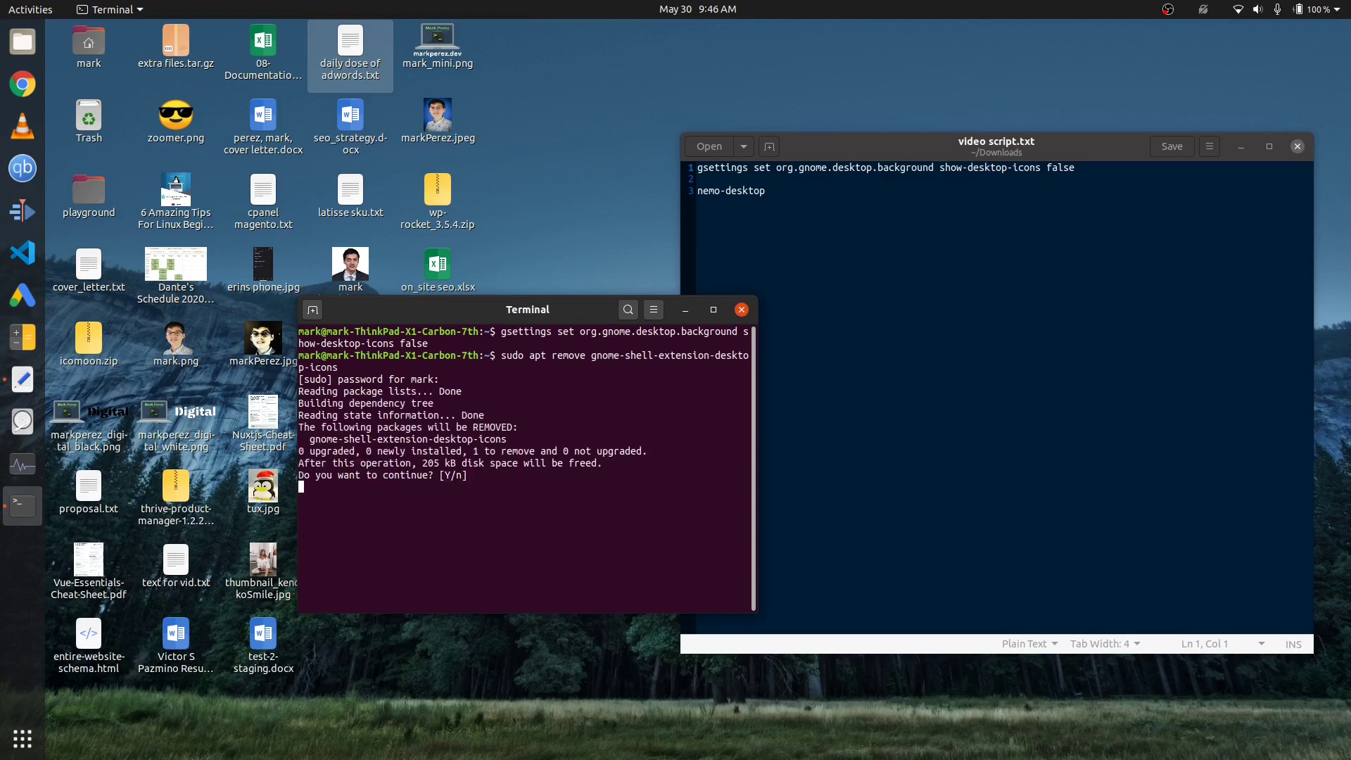
pyautogui.press('Return')
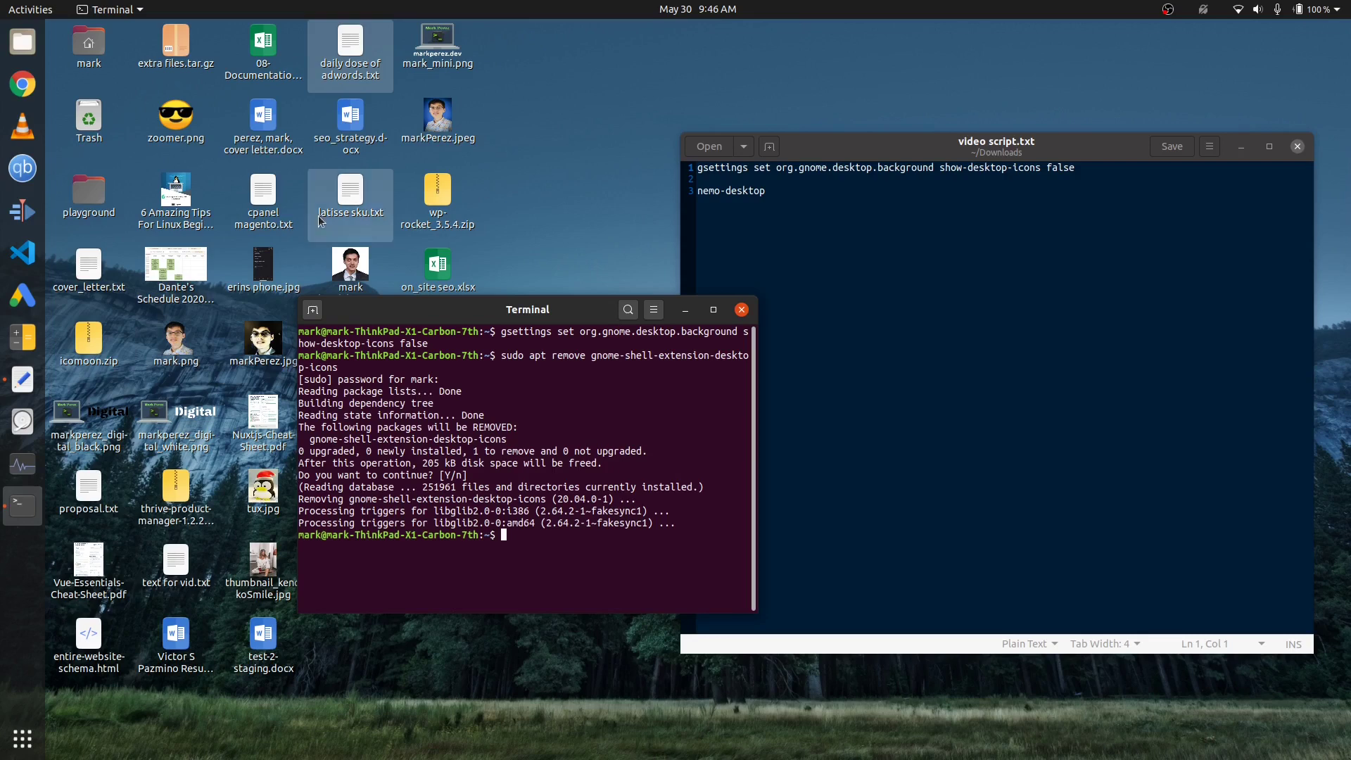
# Reposition the terminal and type sudo apt install nemo dconf-editor
pyautogui.moveTo(528, 21); pyautogui.dragTo(98, 694)
pyautogui.moveTo(408, 310)
pyautogui.mouseDown()
pyautogui.moveTo(864, 307)
pyautogui.moveTo(452, 310)
pyautogui.moveTo(399, 296)
pyautogui.mouseUp()
pyautogui.click(580, 234)
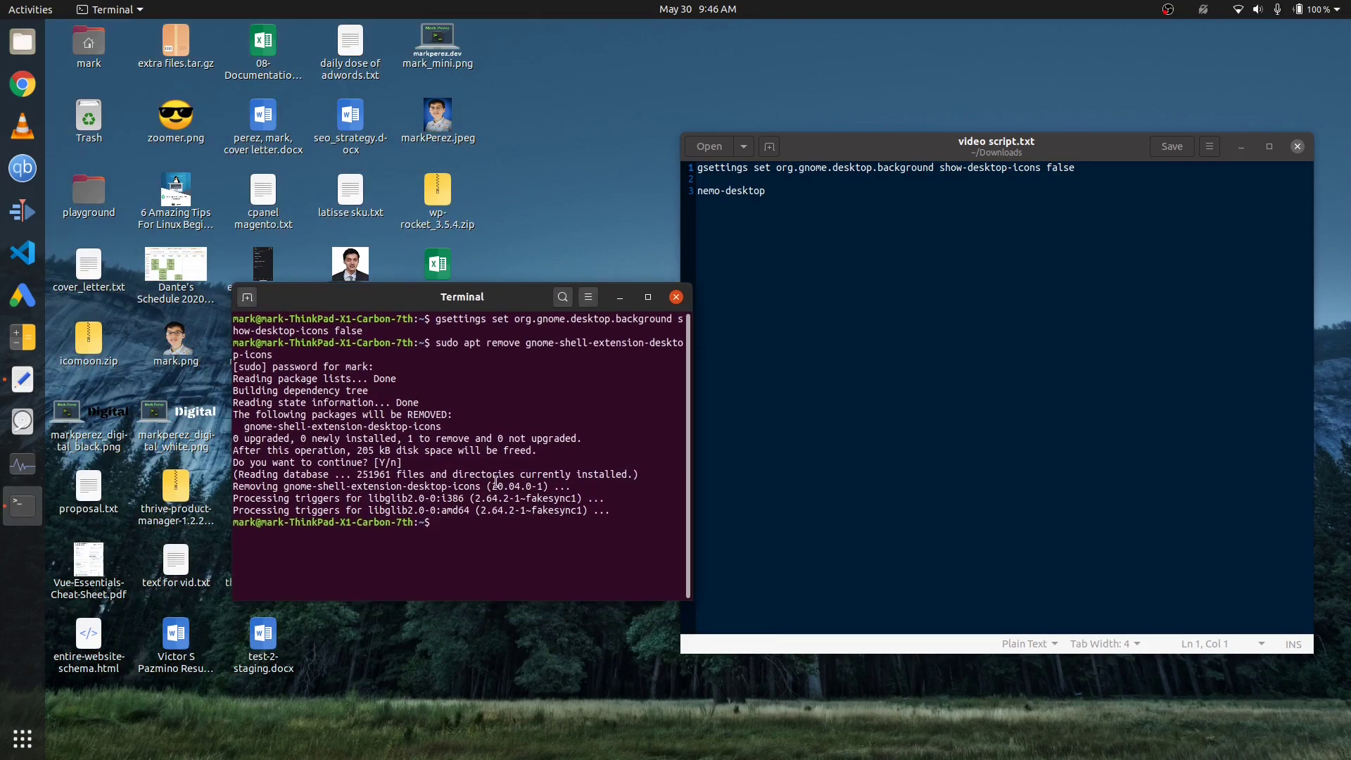
pyautogui.write('sudo apt install nemo dconf-editor')
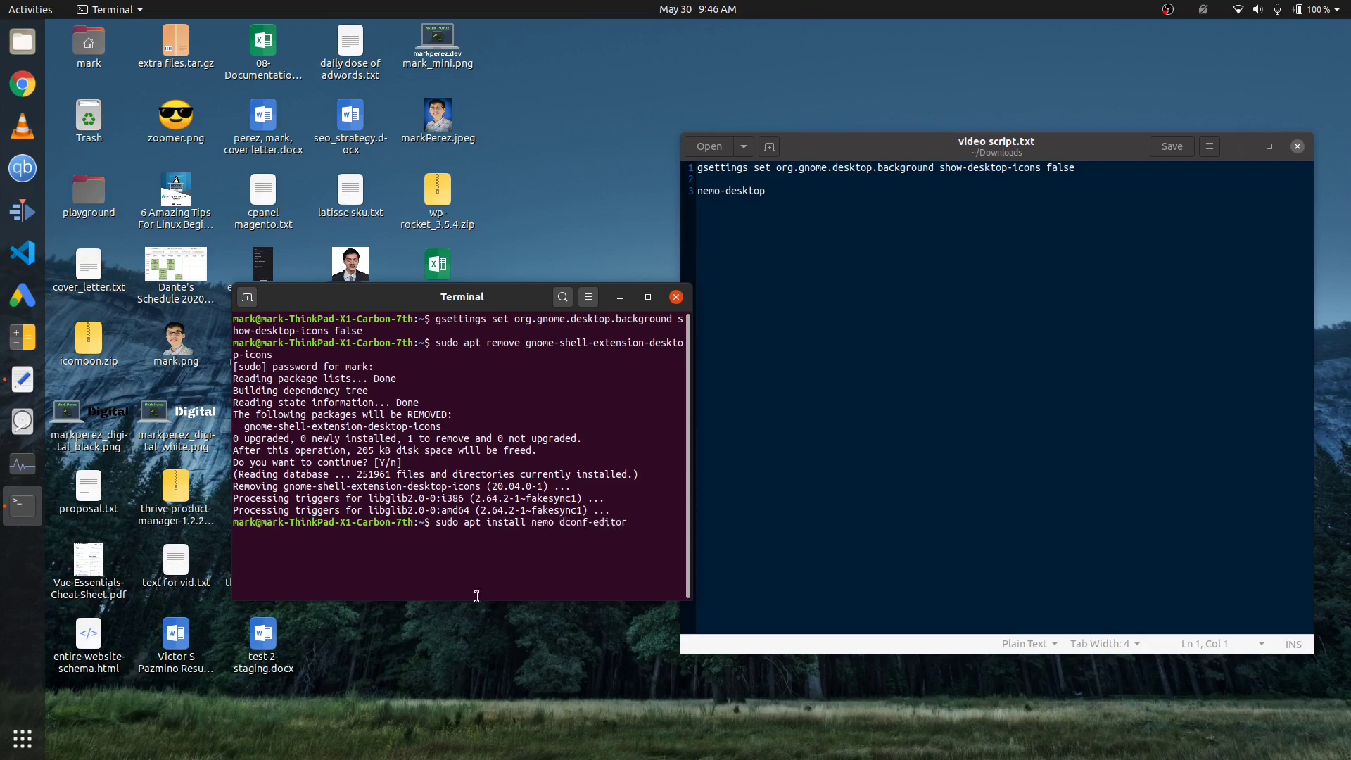
# Run the nemo and dconf-editor install command and move the terminal aside
pyautogui.moveTo(560, 522); pyautogui.dragTo(625, 524)
pyautogui.press('Return')
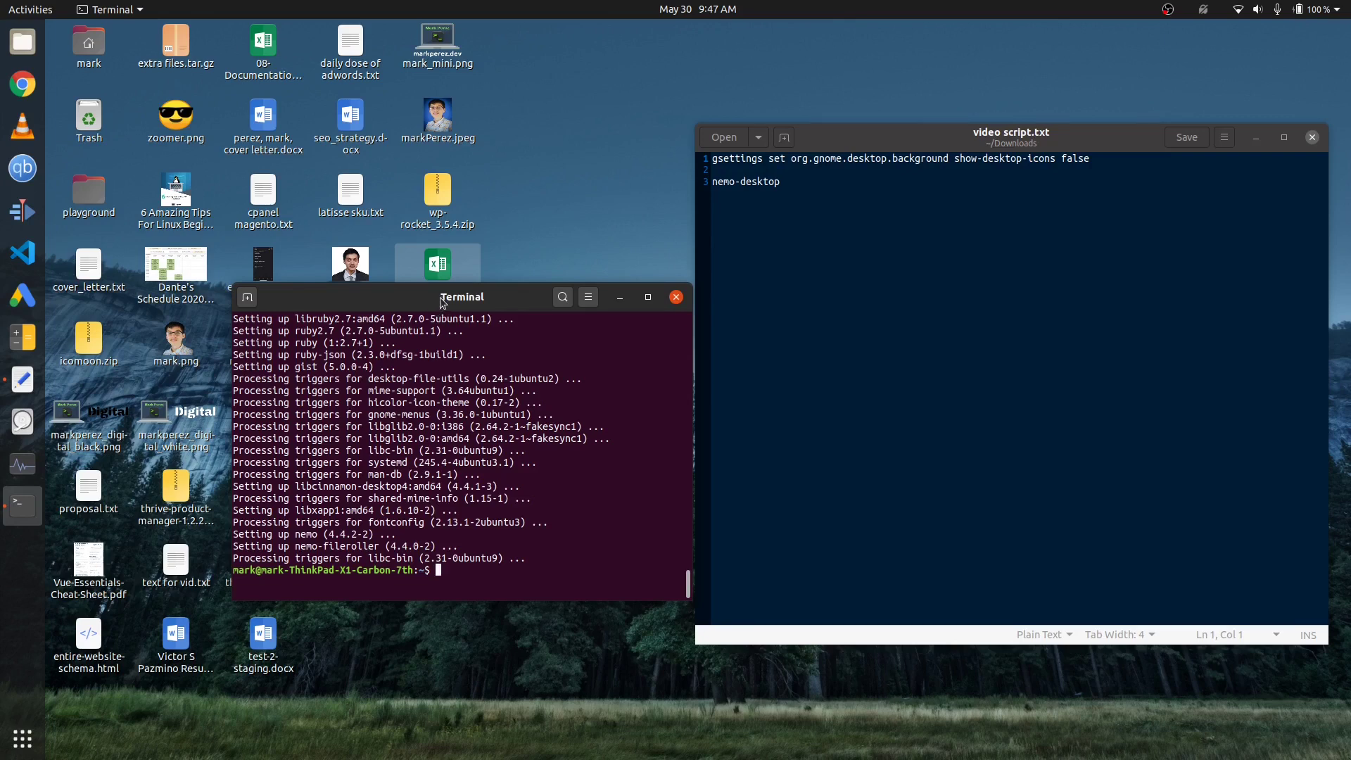
pyautogui.moveTo(442, 301); pyautogui.dragTo(411, 326)
pyautogui.click(507, 227)
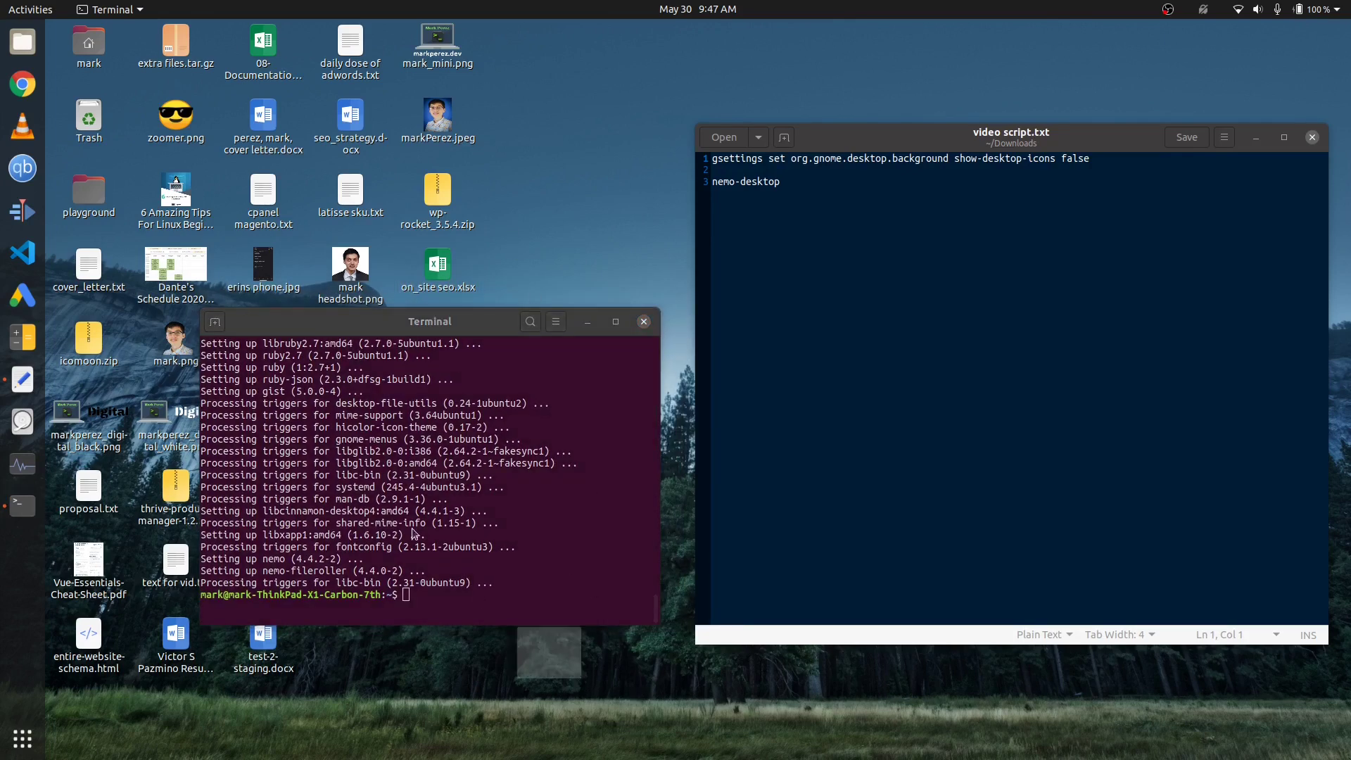
# While installation finishes, select the nemo-desktop line in the script
pyautogui.moveTo(582, 684); pyautogui.dragTo(81, 57)
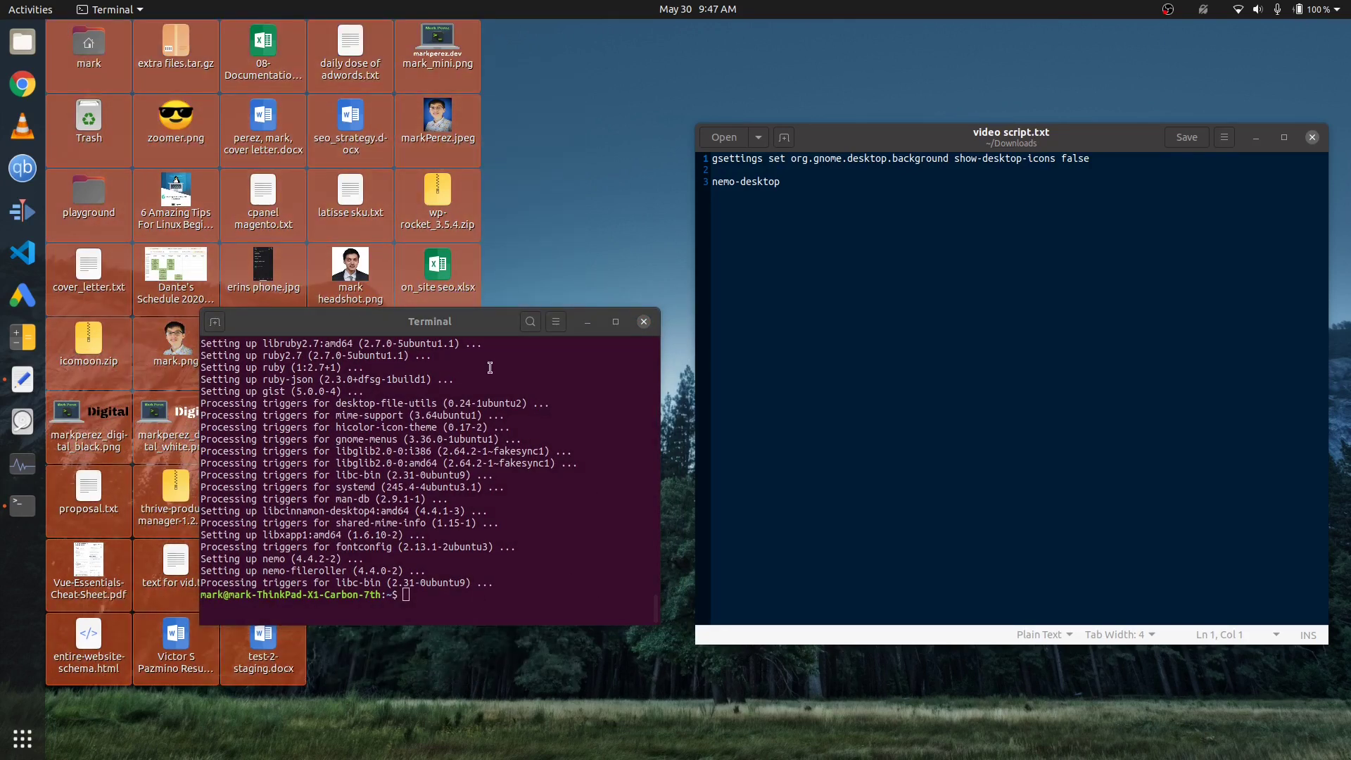
pyautogui.click(568, 272)
pyautogui.moveTo(446, 322); pyautogui.dragTo(460, 311)
pyautogui.moveTo(542, 686); pyautogui.dragTo(78, 43)
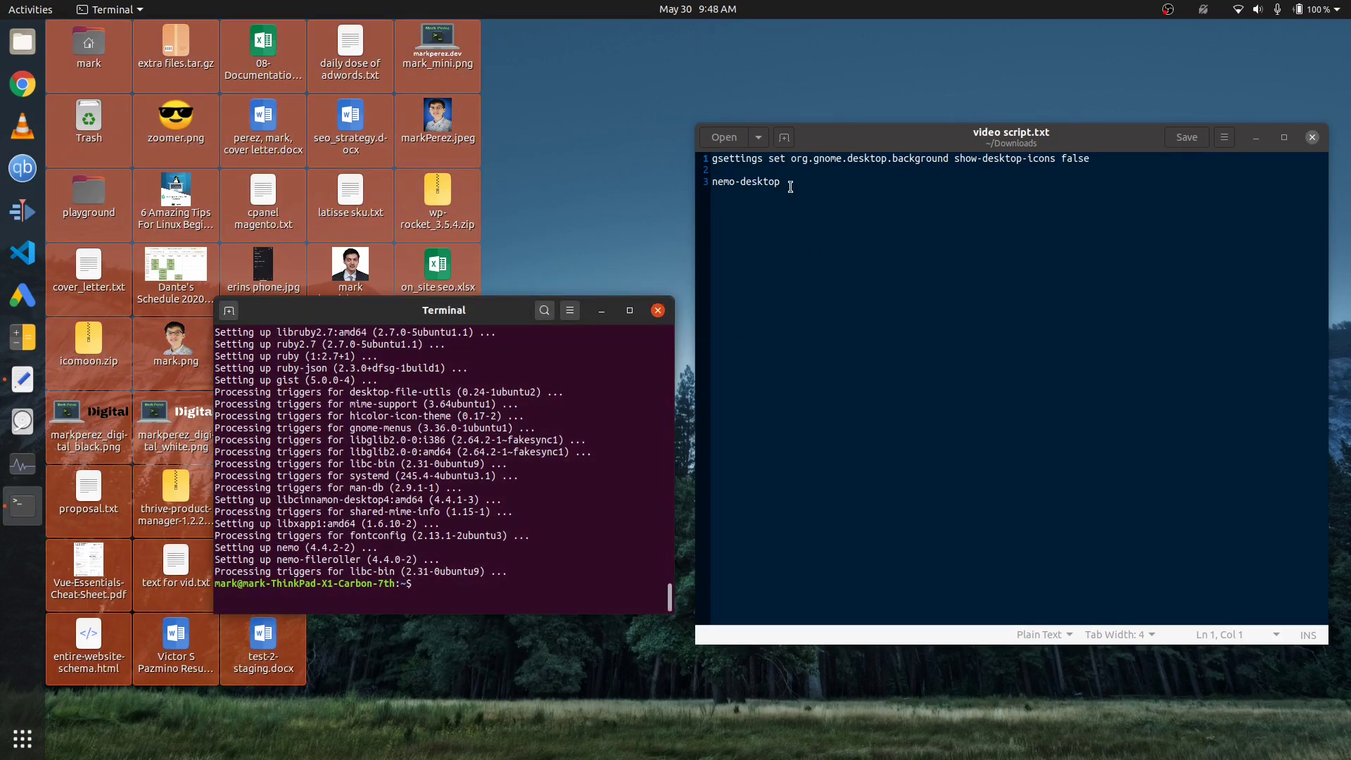
pyautogui.moveTo(790, 186); pyautogui.dragTo(724, 181)
pyautogui.click(619, 366)
pyautogui.click(575, 242)
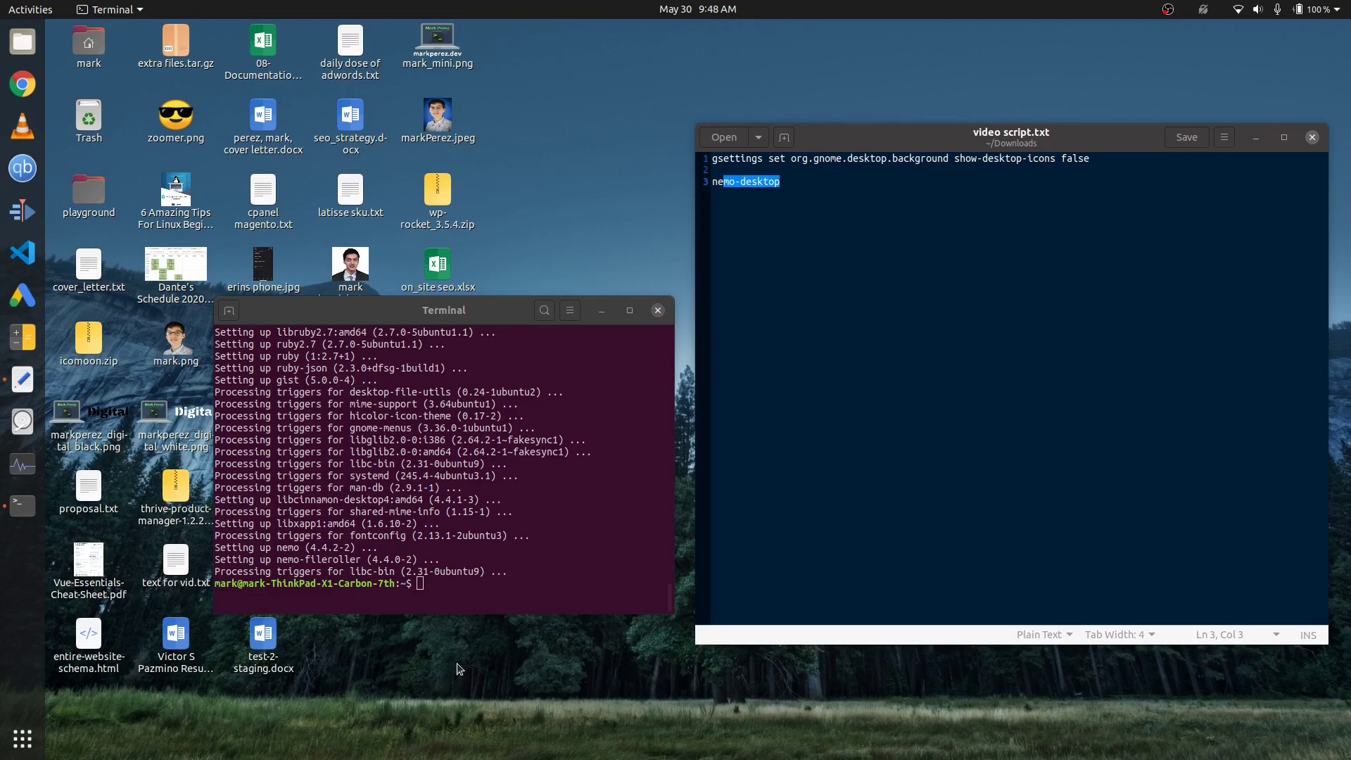
# Launch Startup Applications by searching 'startup' and move its window left
pyautogui.press('super')
pyautogui.write('s')
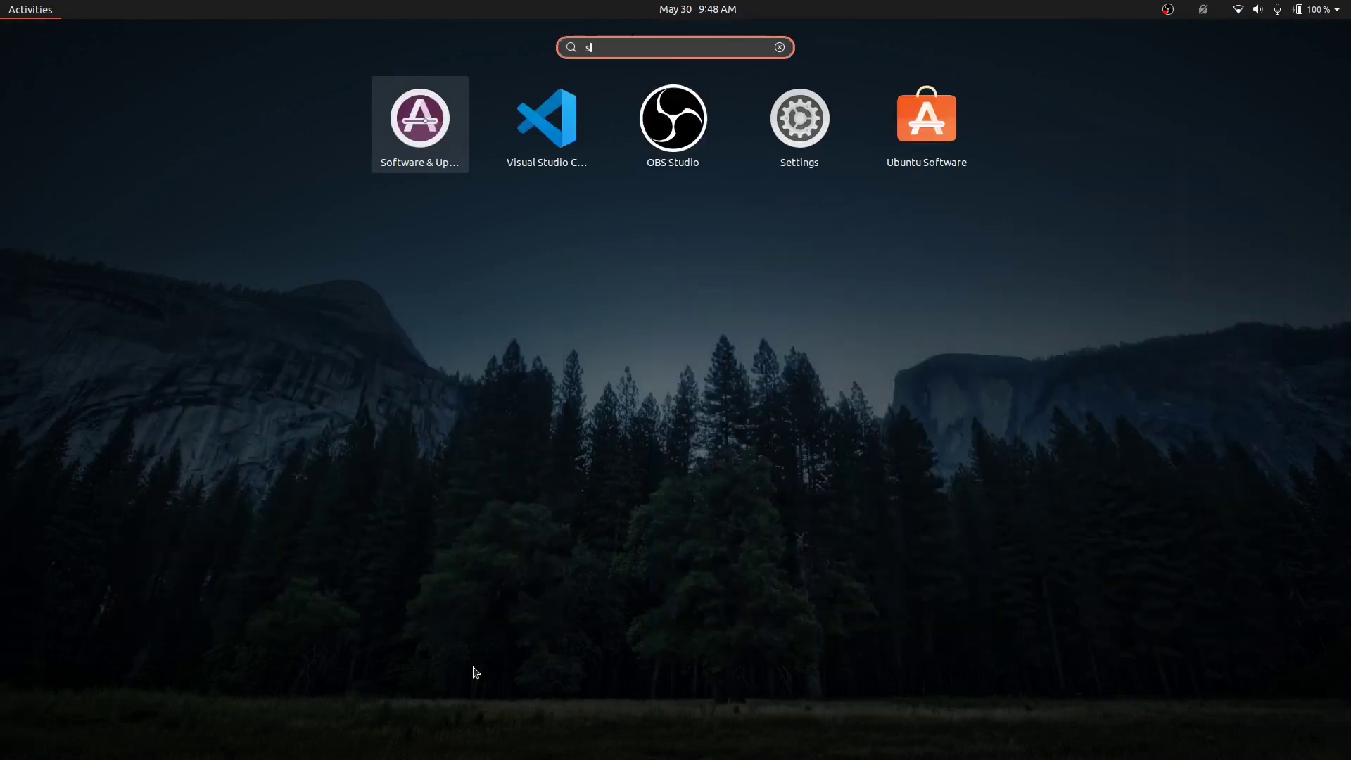
pyautogui.write('tartup')
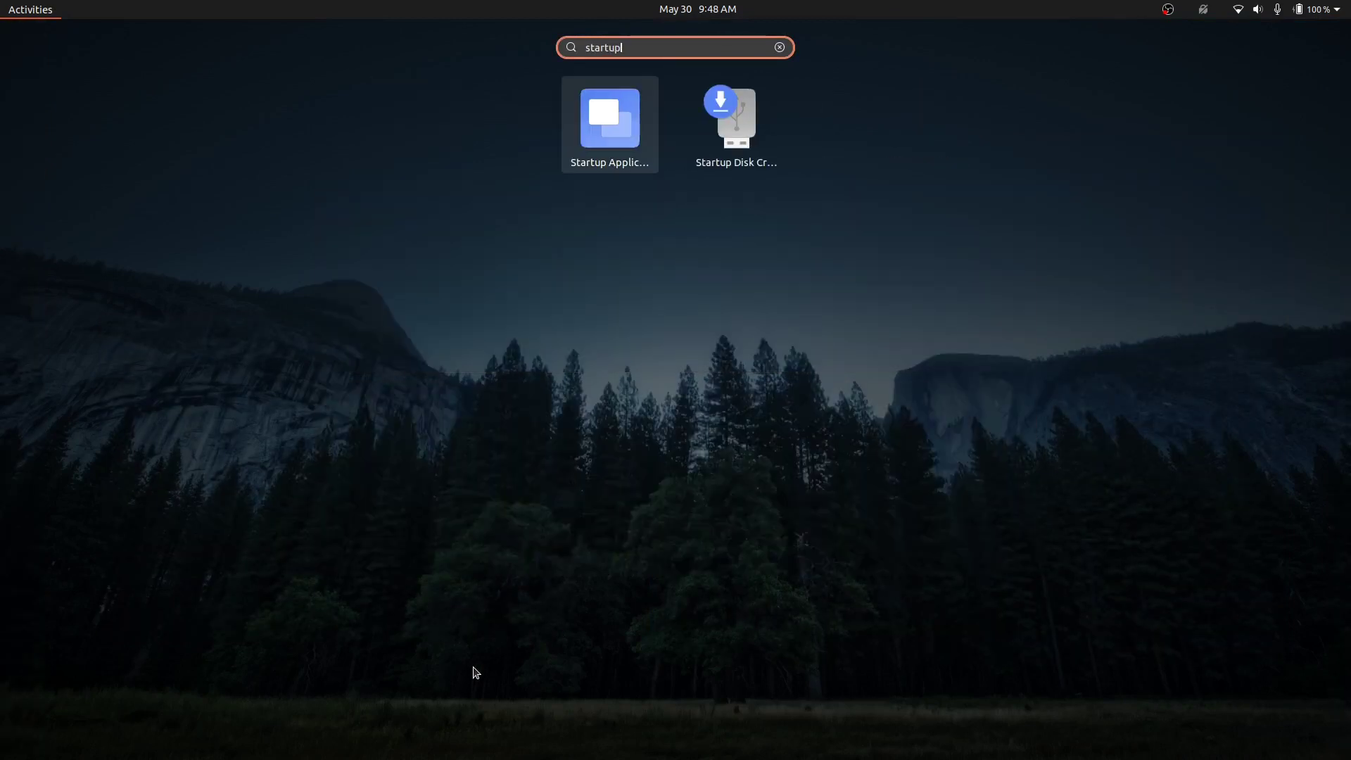
pyautogui.click(634, 155)
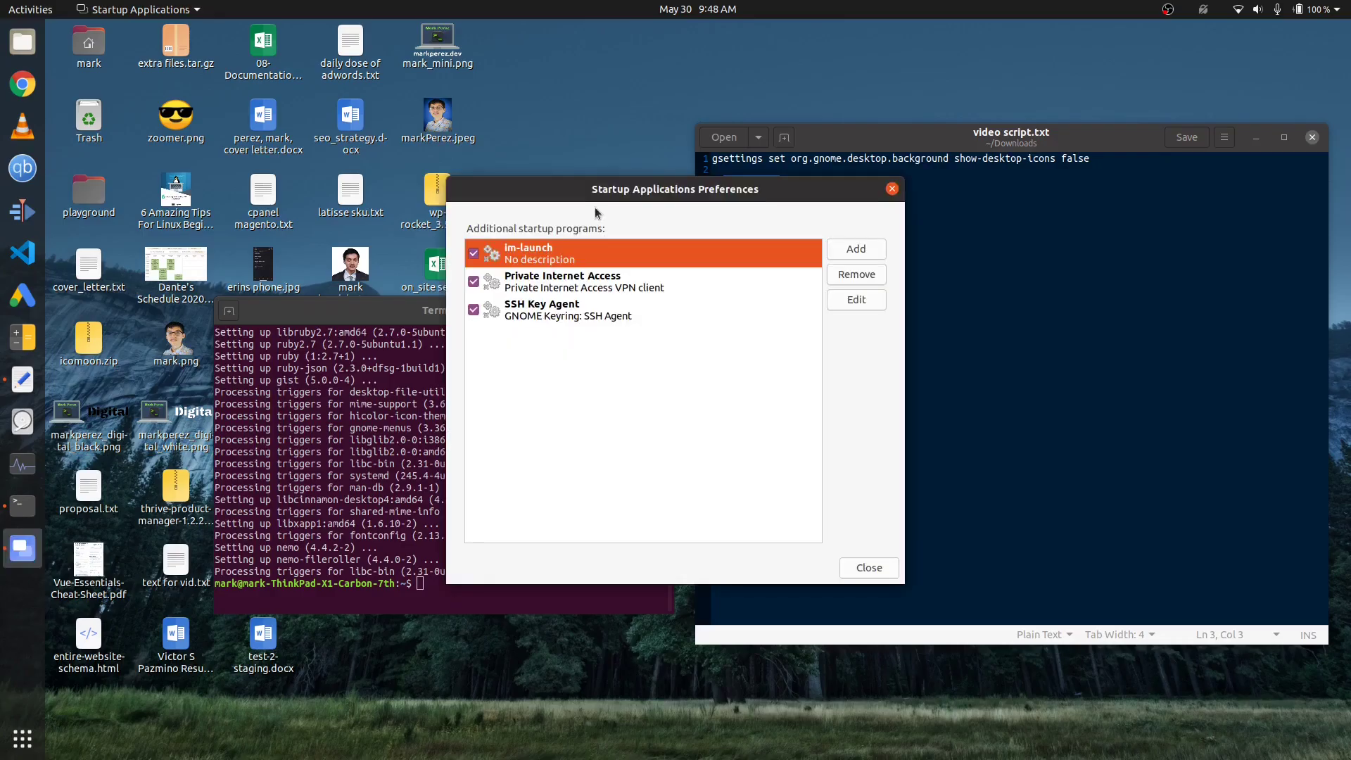
pyautogui.moveTo(599, 195); pyautogui.dragTo(297, 180)
# Add startup entry 'nemo desktop icon' with command nemo-desktop pasted from the script
pyautogui.click(563, 240)
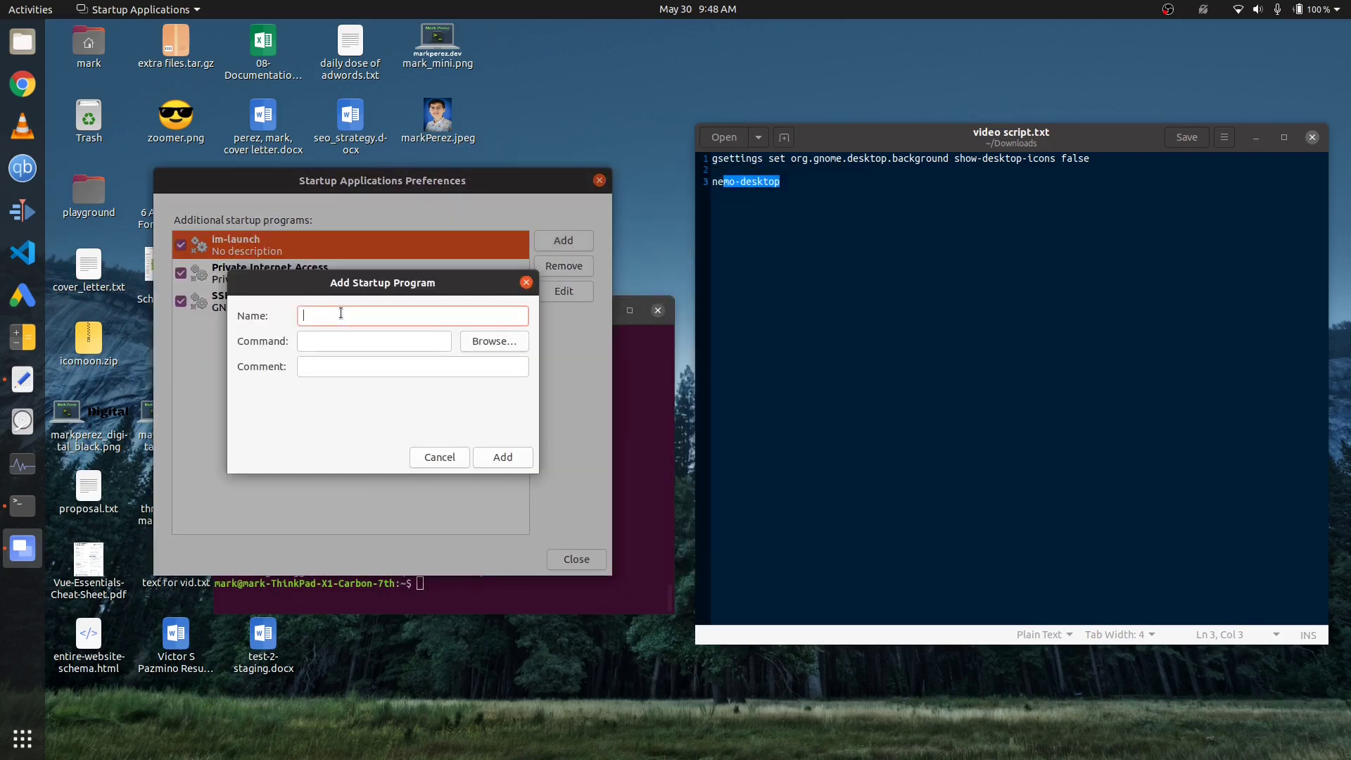
pyautogui.write('o')
pyautogui.press('BackSpace')
pyautogui.write('nemo desktop icon')
pyautogui.click(394, 342)
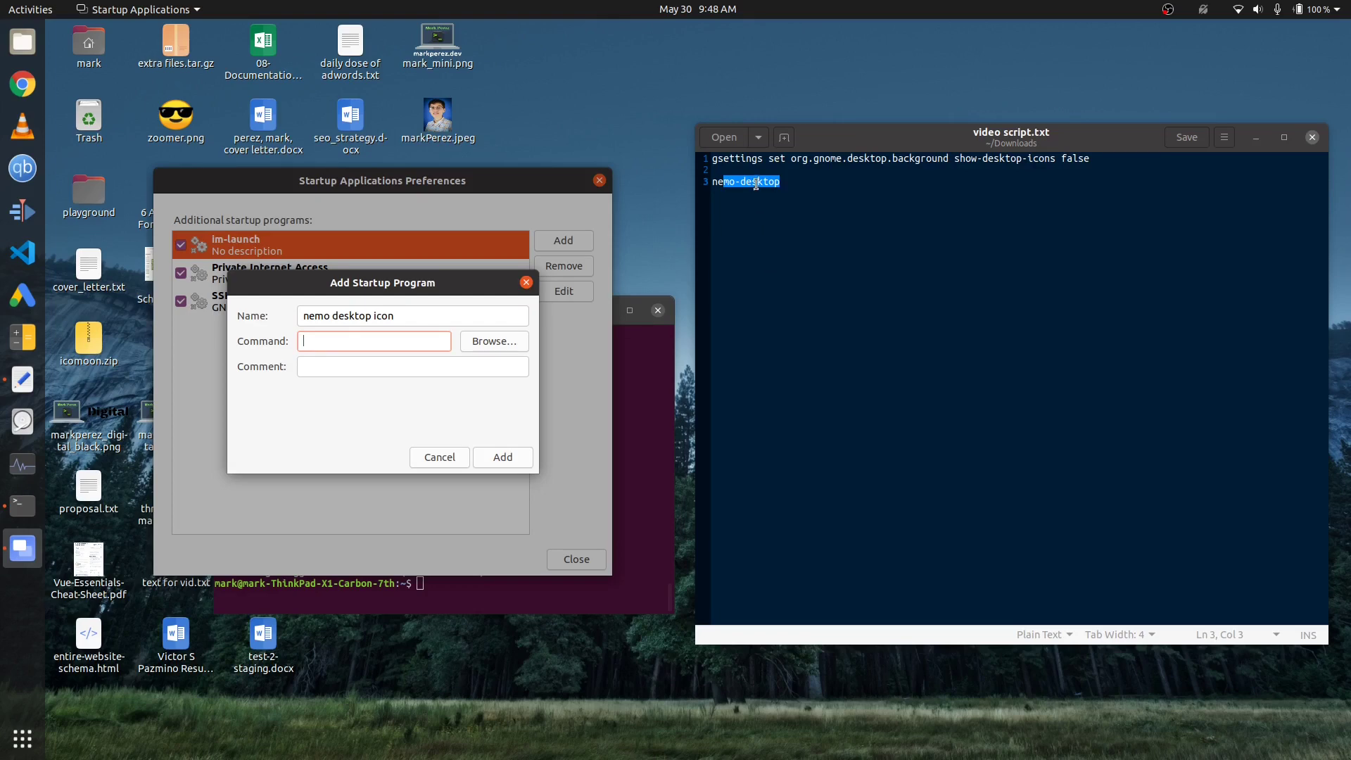
pyautogui.moveTo(755, 184); pyautogui.dragTo(724, 203)
pyautogui.hotkey('ctrl', 'c')
pyautogui.click(336, 337)
pyautogui.hotkey('ctrl', 'v')
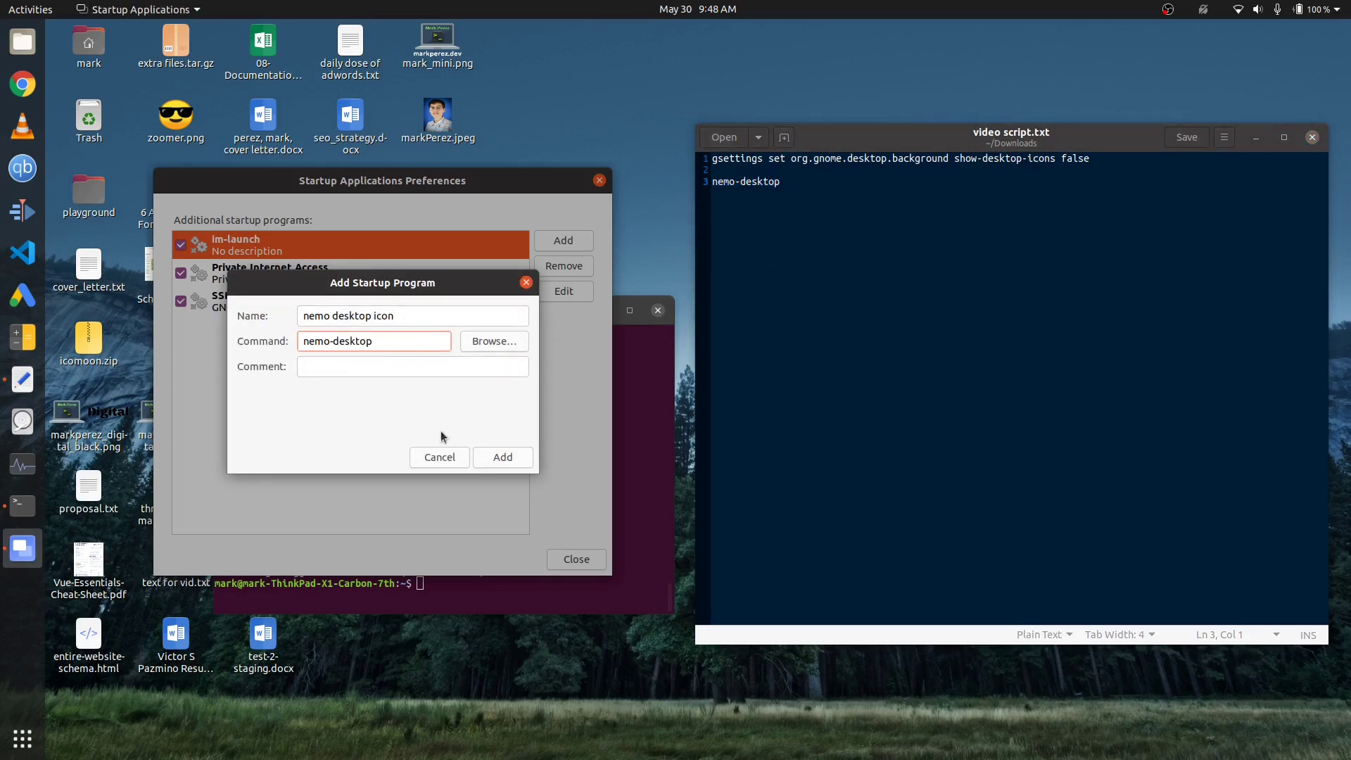
pyautogui.click(498, 458)
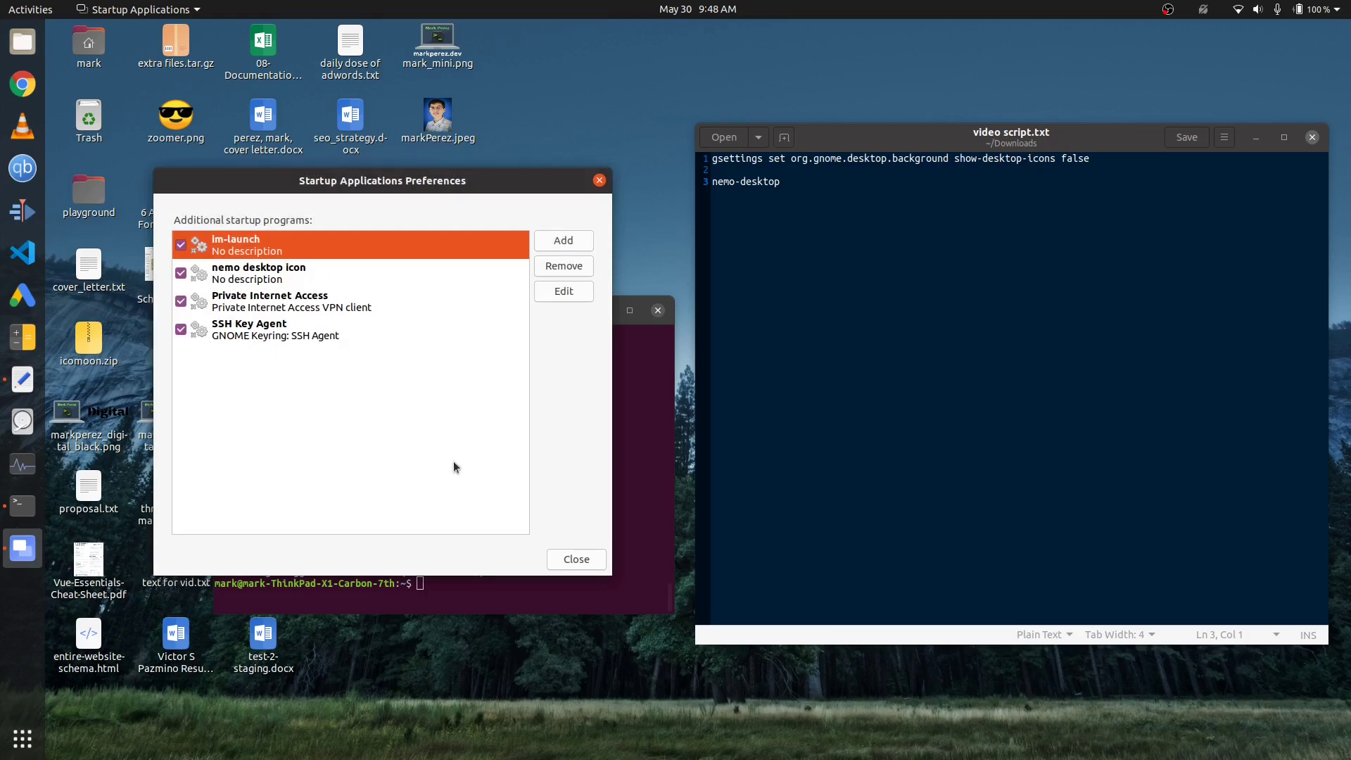
pyautogui.click(575, 560)
# Check the Nemo-drawn desktop by box-selecting and clicking the headshot and cover letter icons
pyautogui.moveTo(476, 317); pyautogui.dragTo(470, 287)
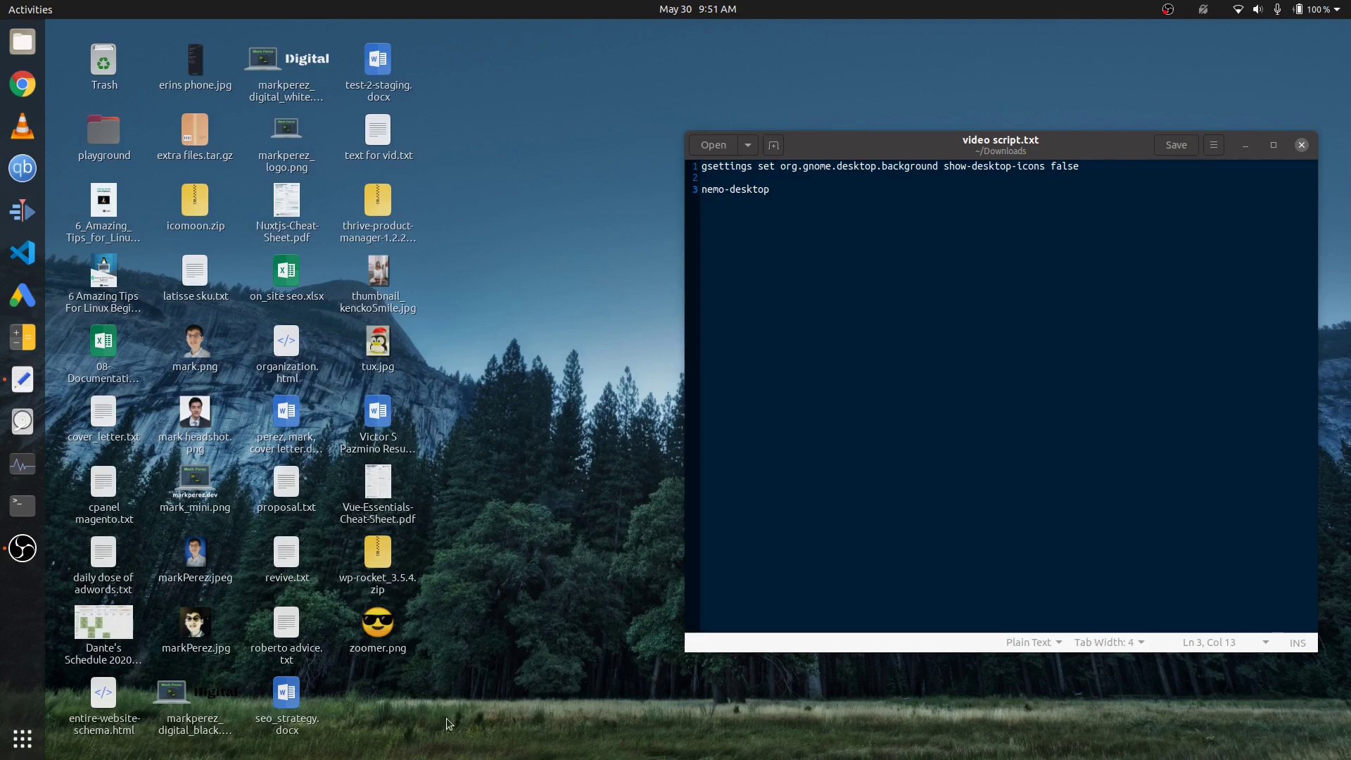
pyautogui.moveTo(446, 716); pyautogui.dragTo(431, 475)
pyautogui.click(194, 418)
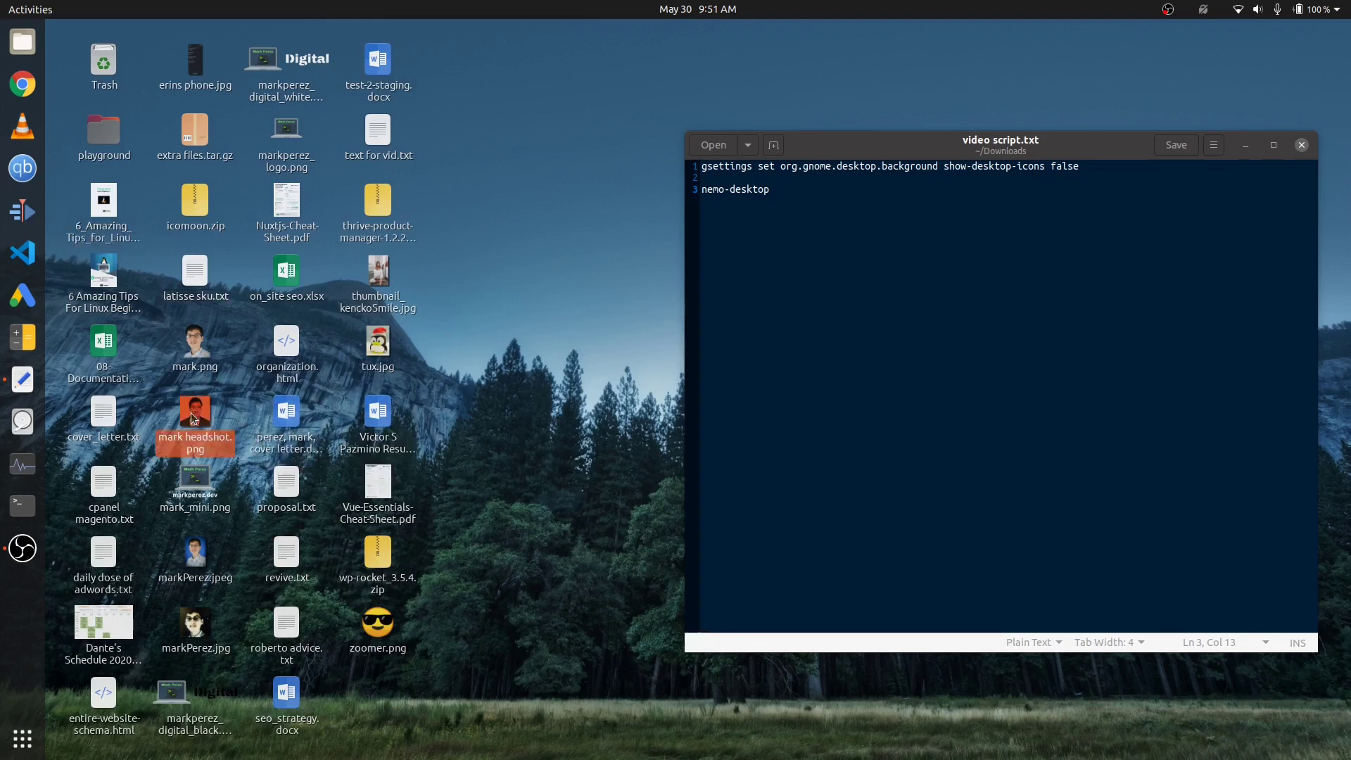
pyautogui.click(285, 417)
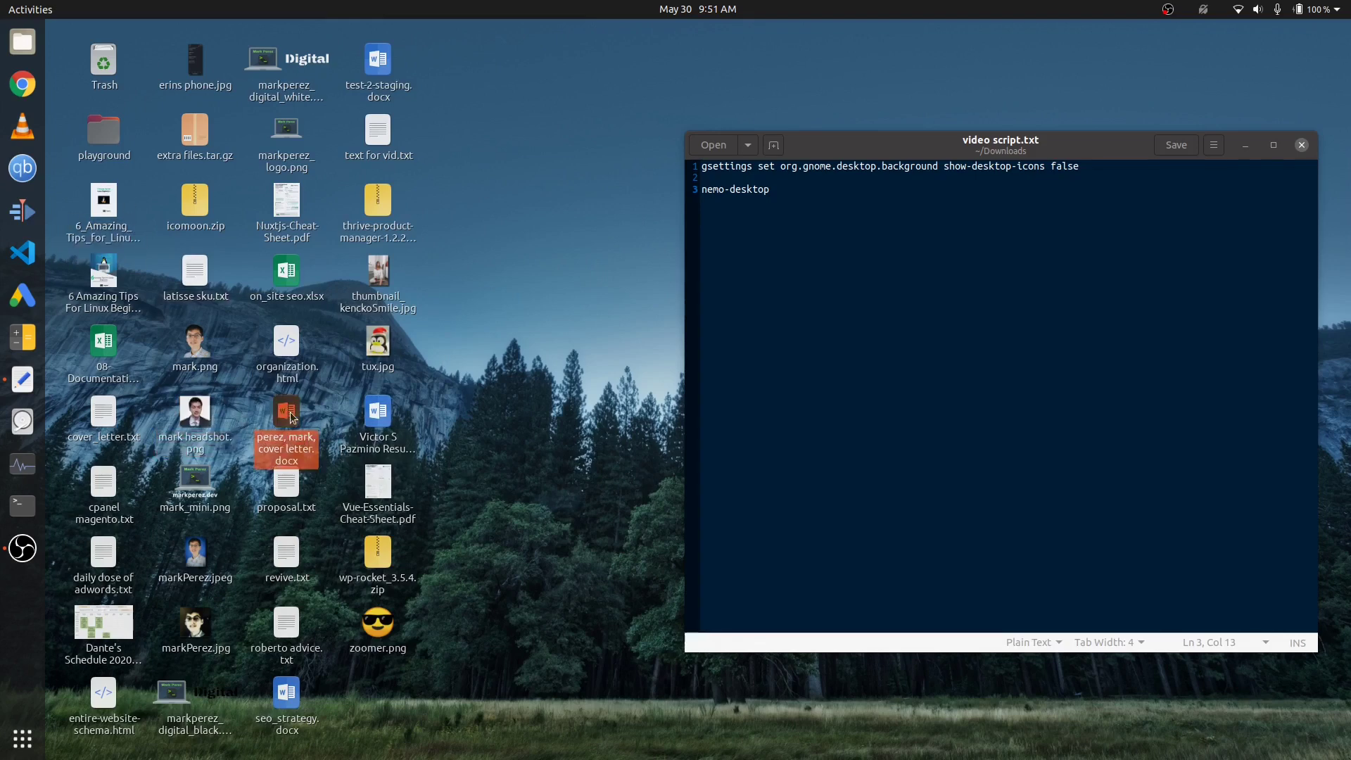
pyautogui.click(433, 445)
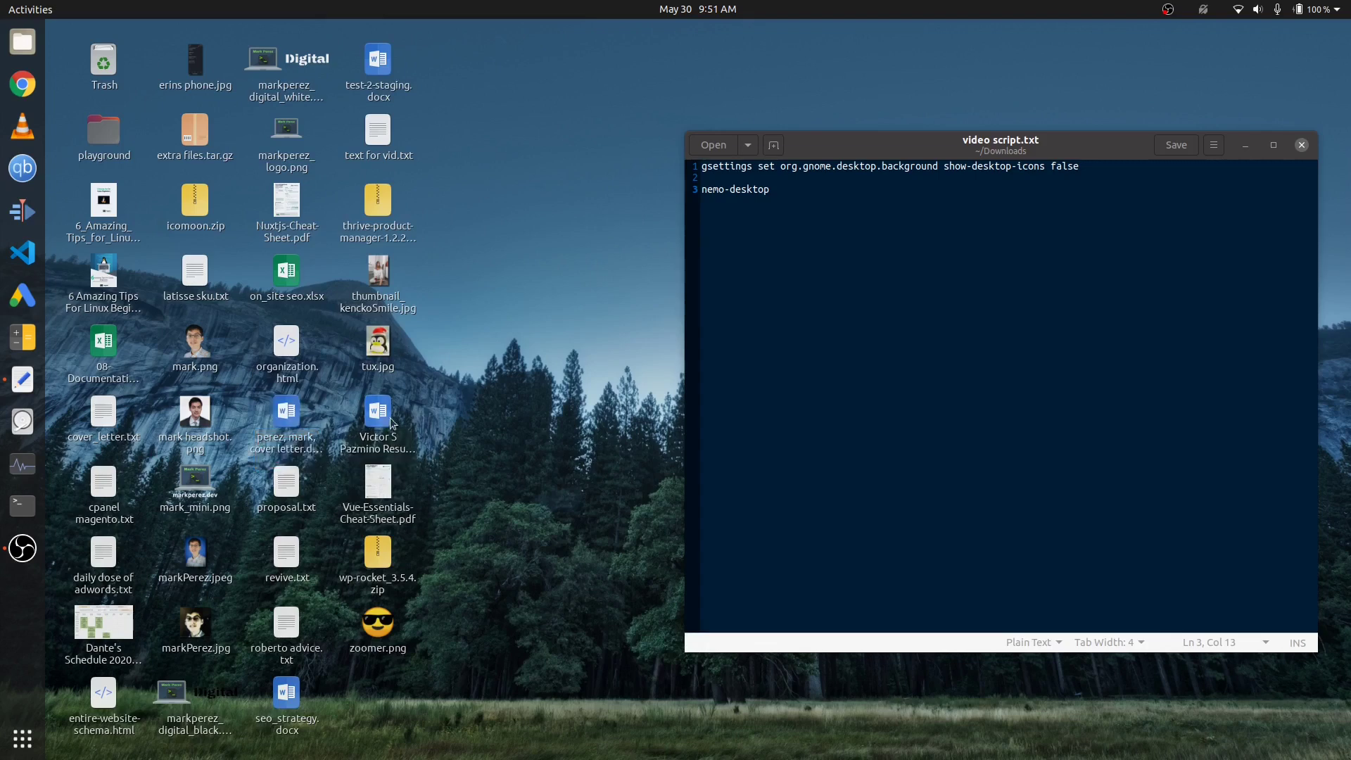
pyautogui.rightClick(493, 310)
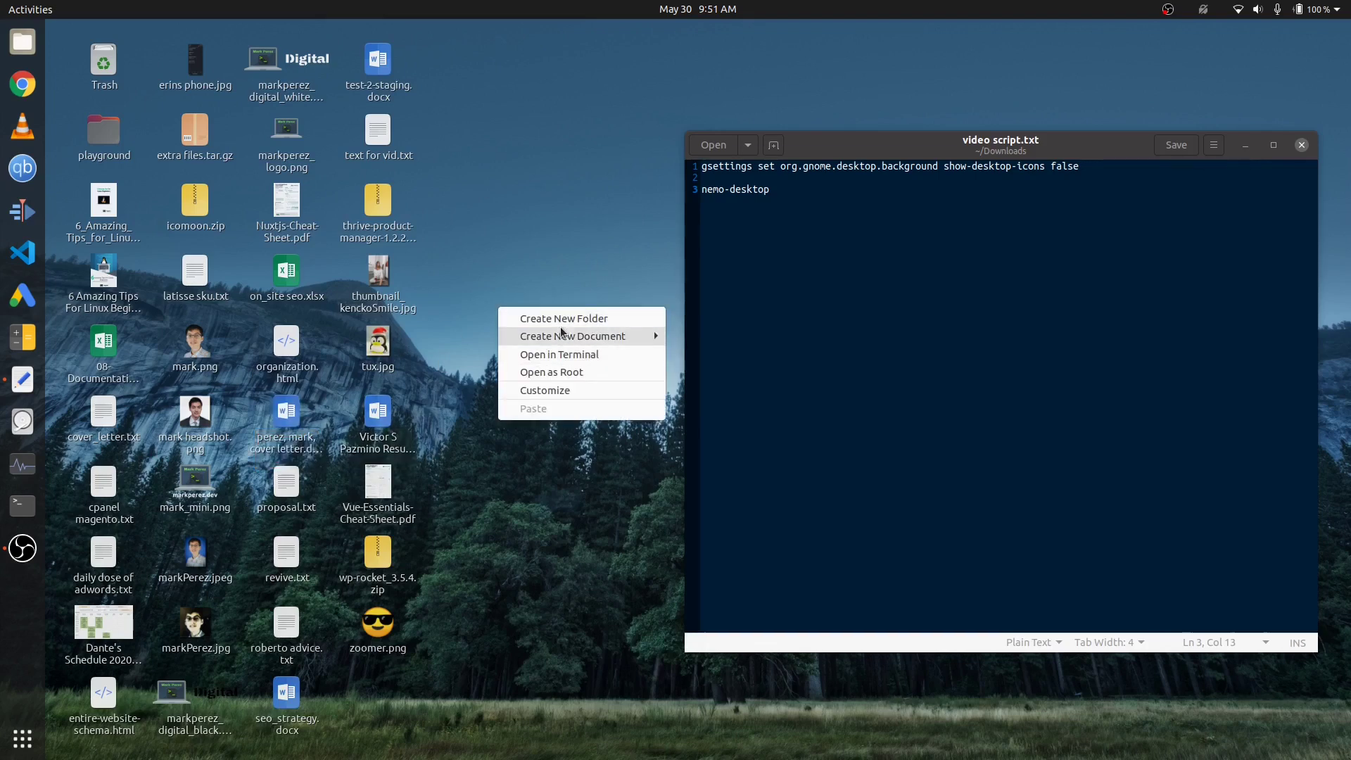
pyautogui.moveTo(596, 342)
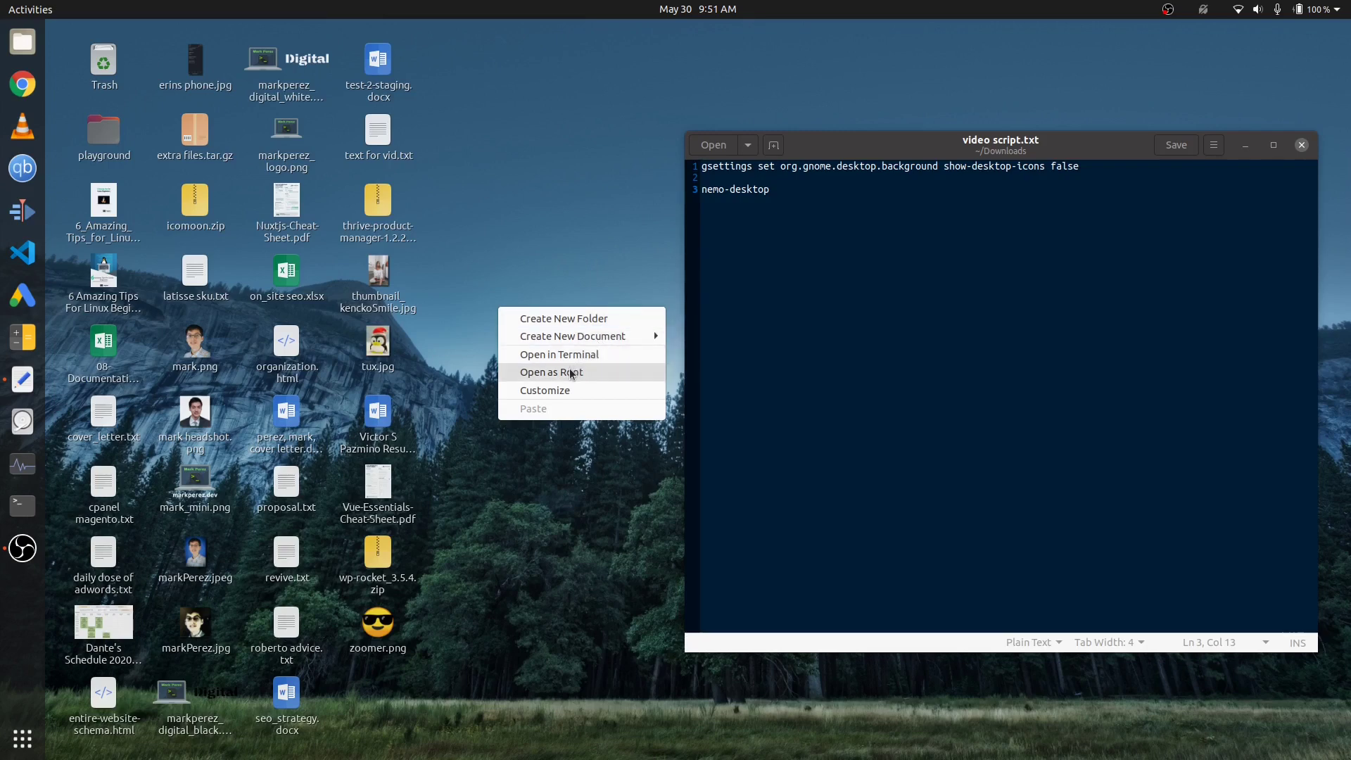
pyautogui.click(545, 391)
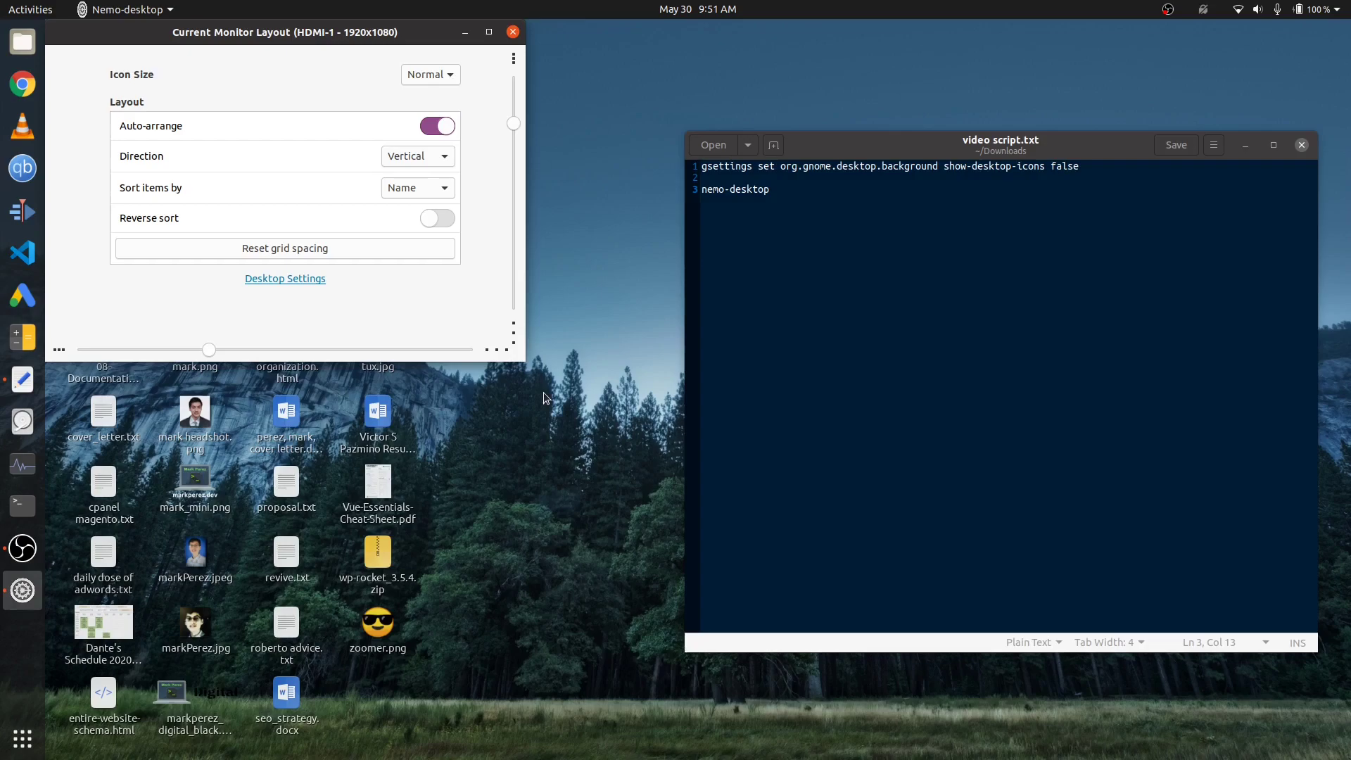
pyautogui.moveTo(366, 35); pyautogui.dragTo(865, 184)
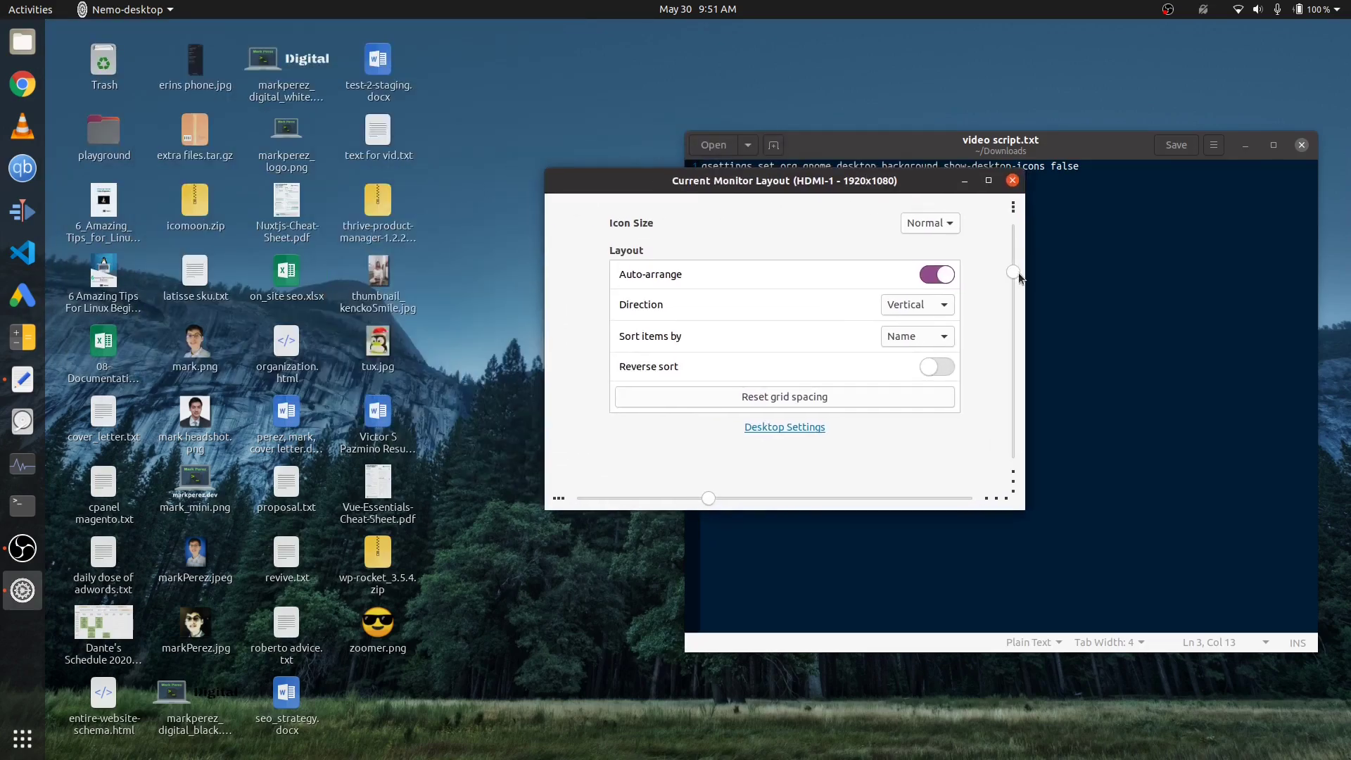
pyautogui.moveTo(1013, 281); pyautogui.dragTo(1014, 226)
pyautogui.moveTo(719, 499); pyautogui.dragTo(895, 498)
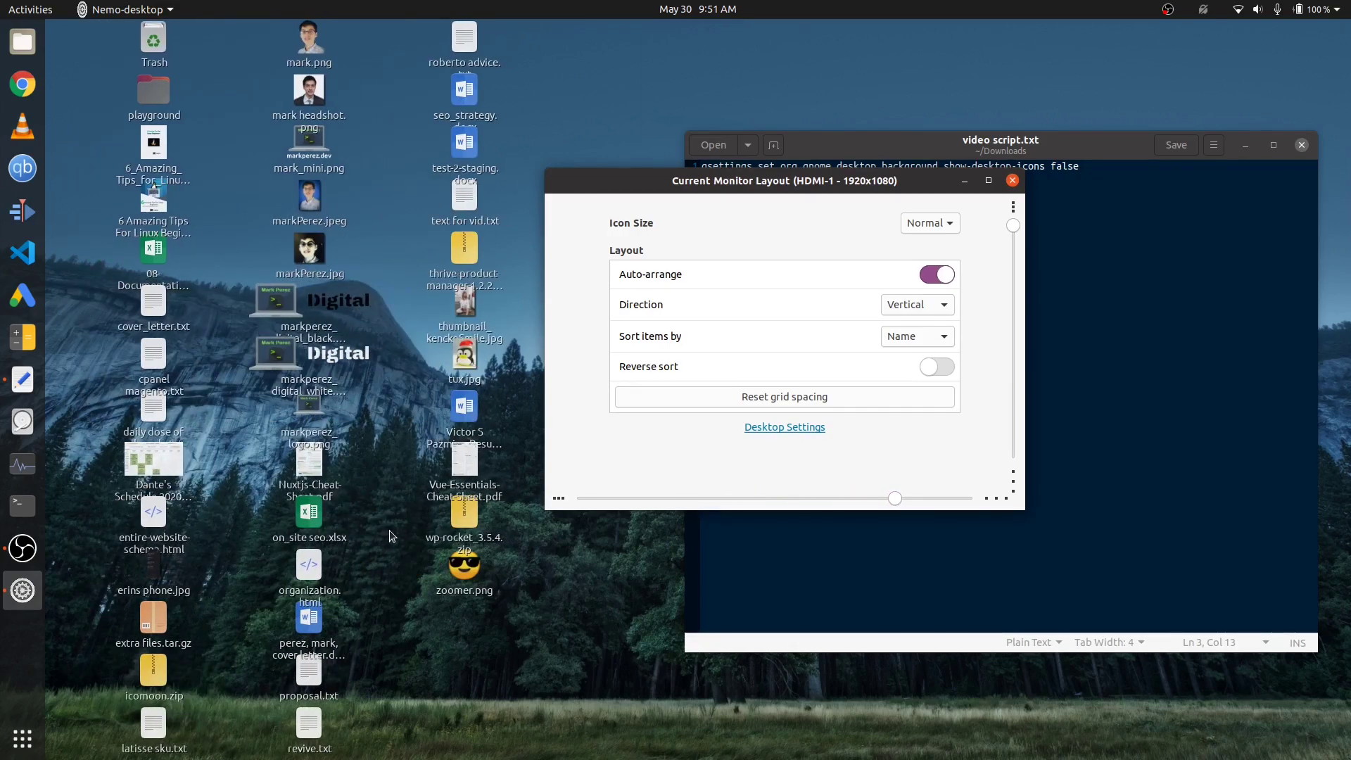
pyautogui.click(775, 399)
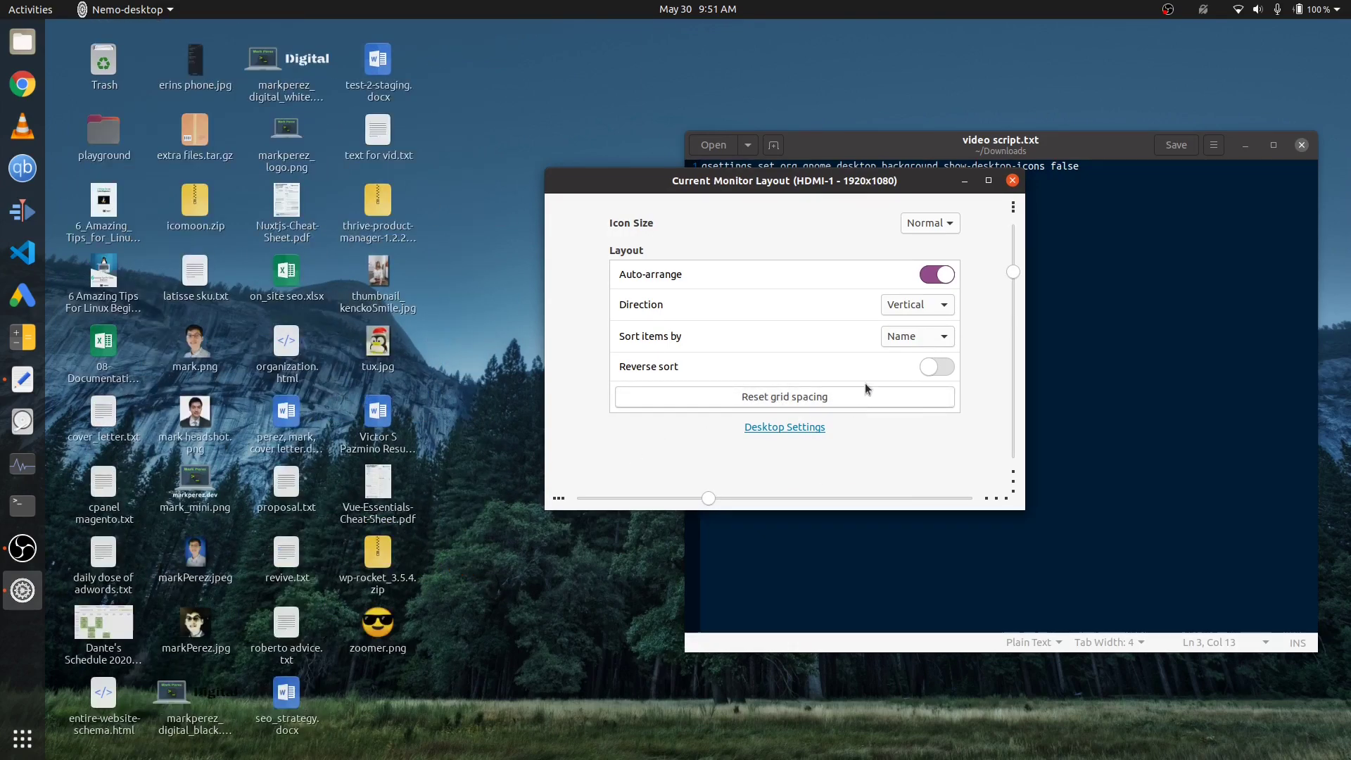
pyautogui.click(906, 306)
pyautogui.click(911, 326)
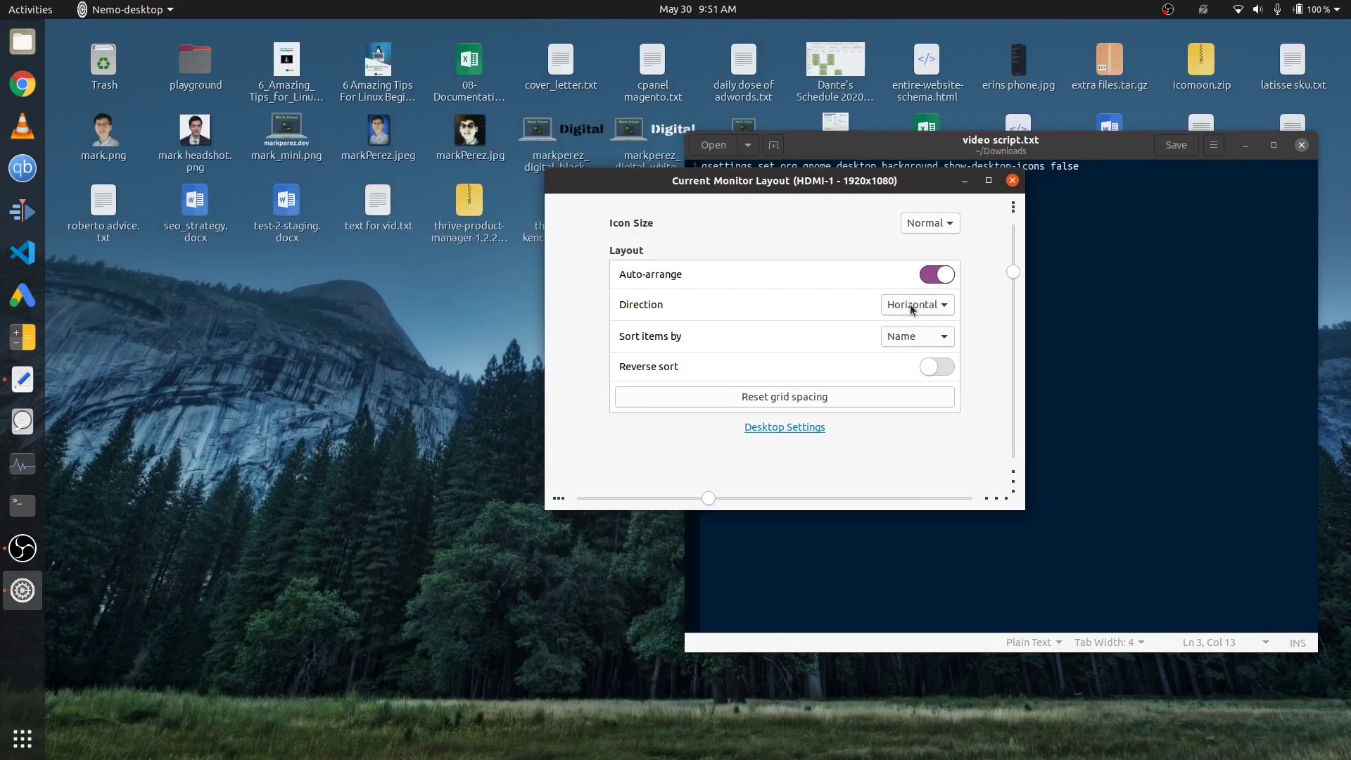
pyautogui.click(918, 307)
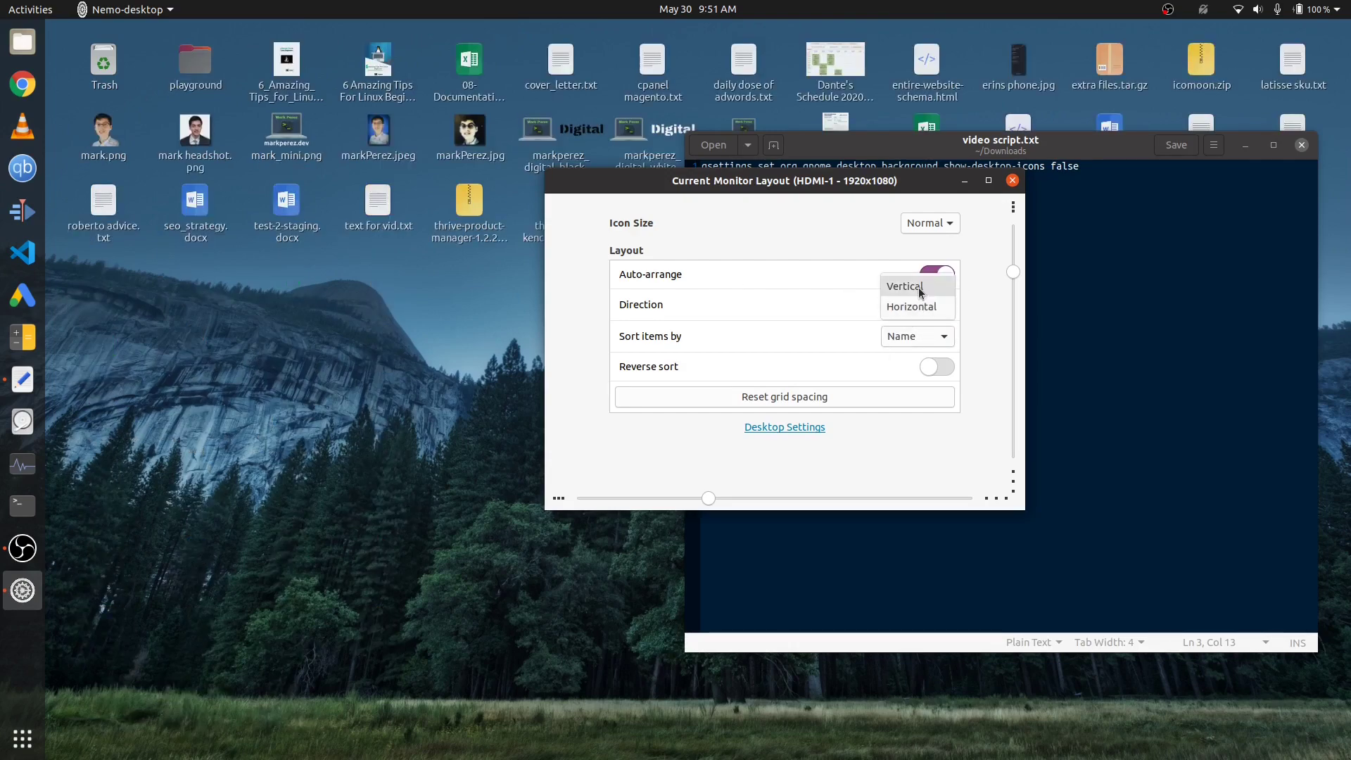
pyautogui.click(920, 292)
pyautogui.click(916, 338)
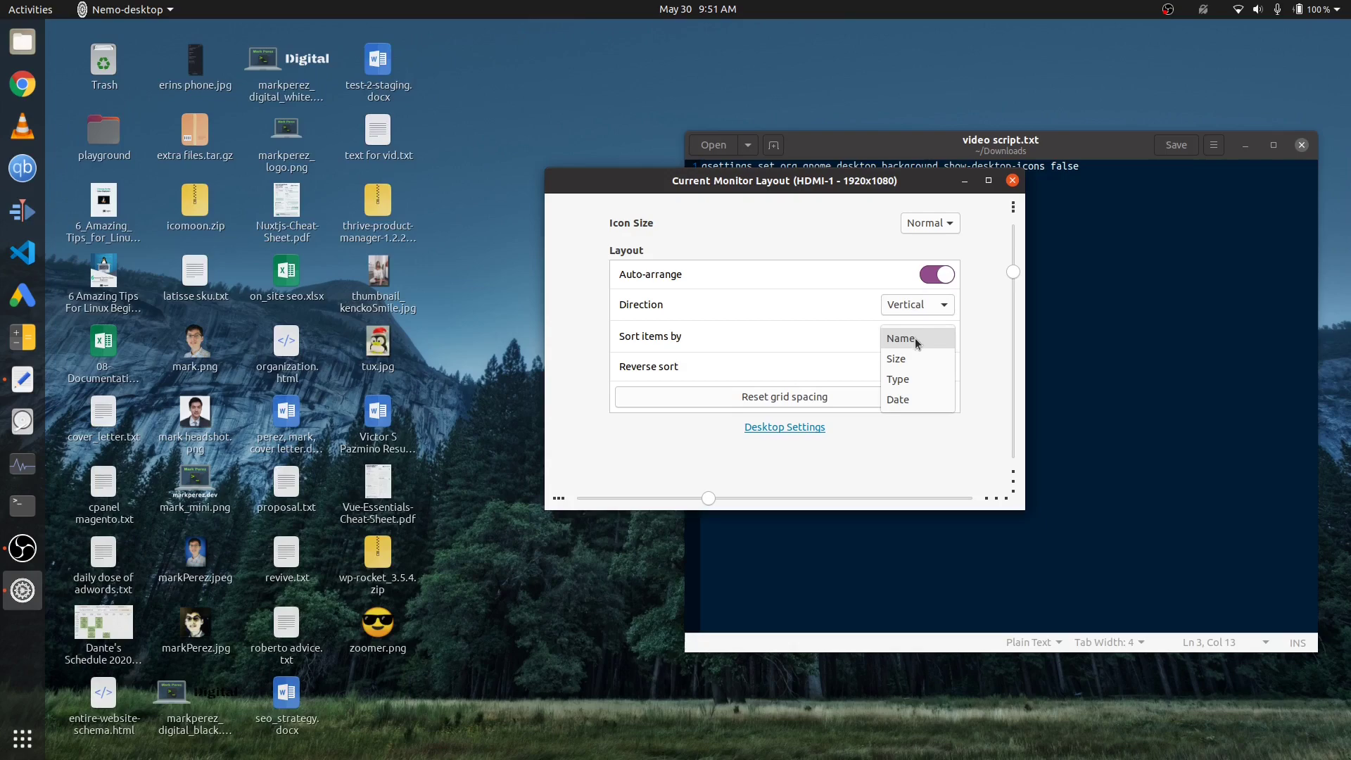
pyautogui.click(917, 358)
pyautogui.click(916, 338)
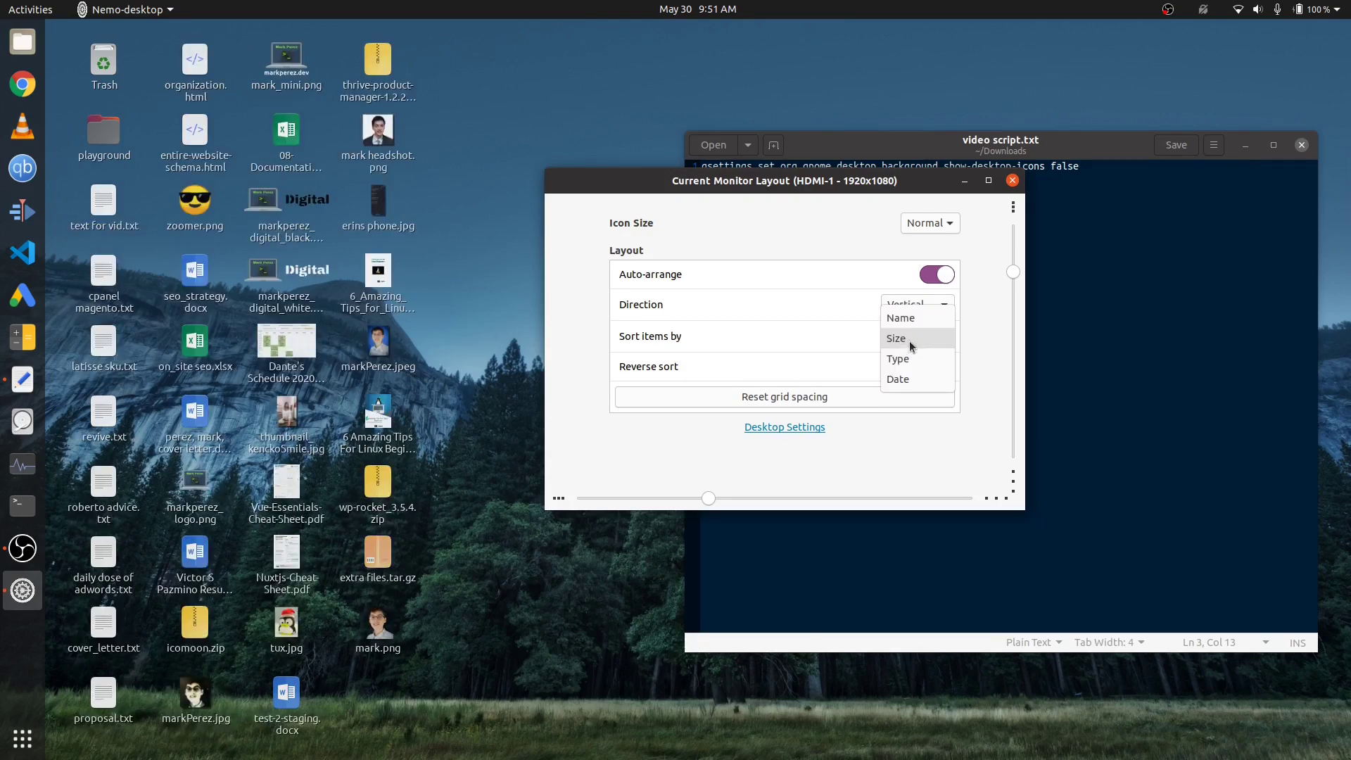
pyautogui.click(907, 359)
pyautogui.click(912, 339)
pyautogui.click(904, 297)
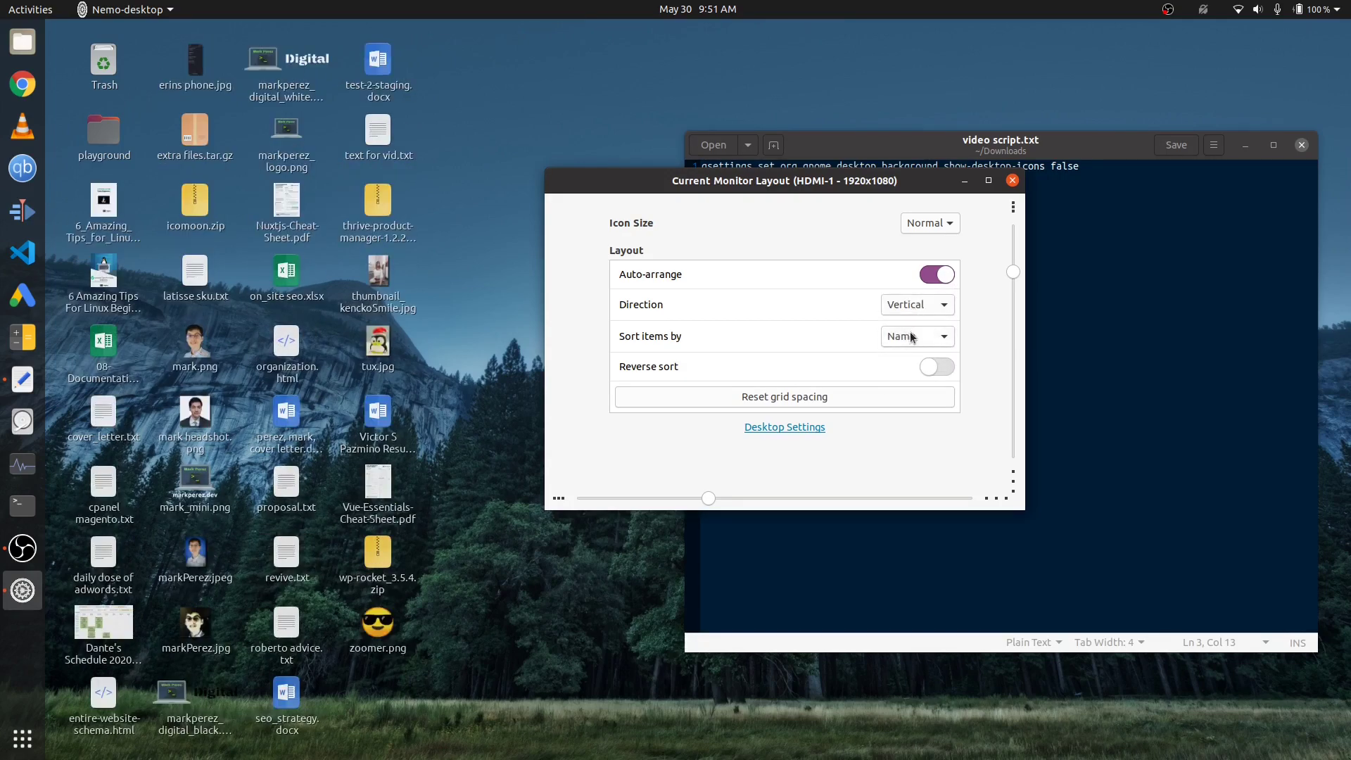
pyautogui.click(914, 338)
pyautogui.click(900, 339)
# Create an empty document on the desktop named videsfjsafjadsklf.txt
pyautogui.click(1013, 180)
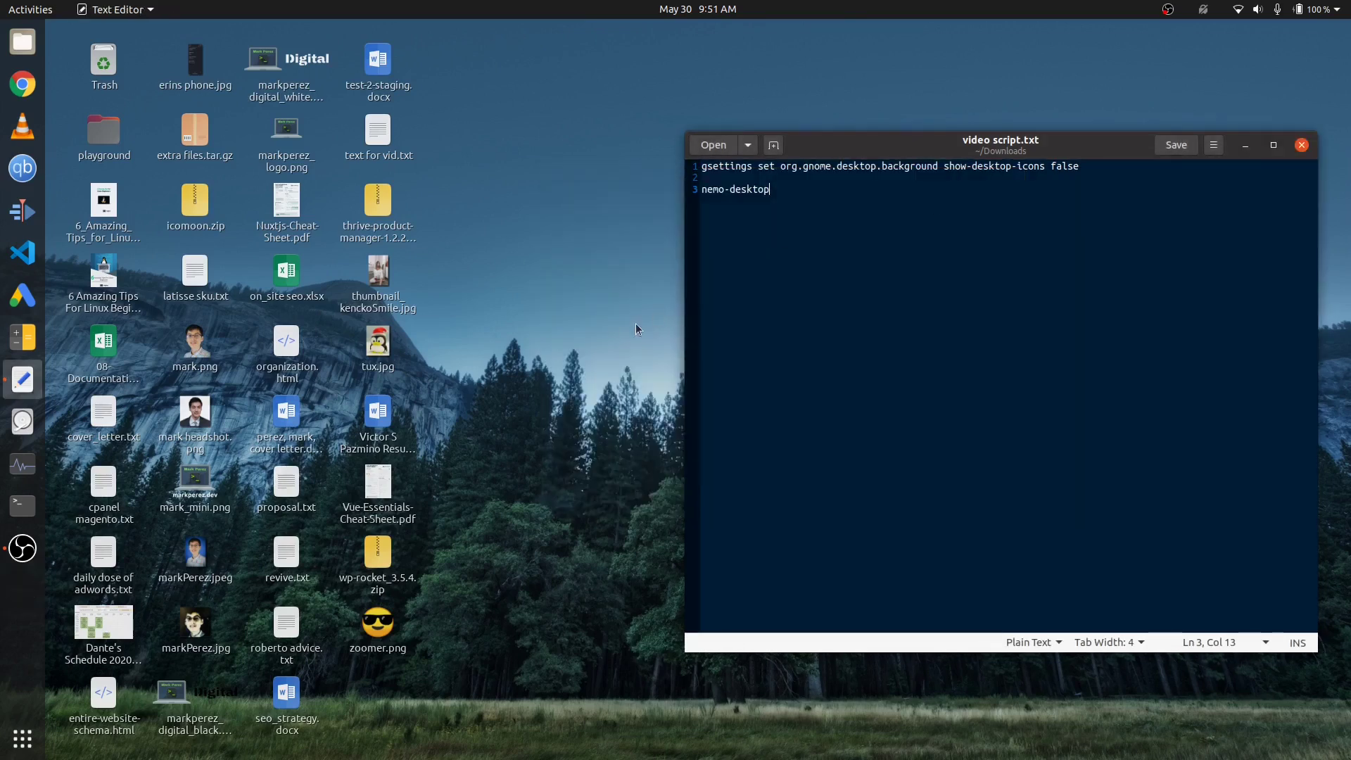
pyautogui.rightClick(601, 327)
pyautogui.moveTo(675, 352)
pyautogui.click(809, 371)
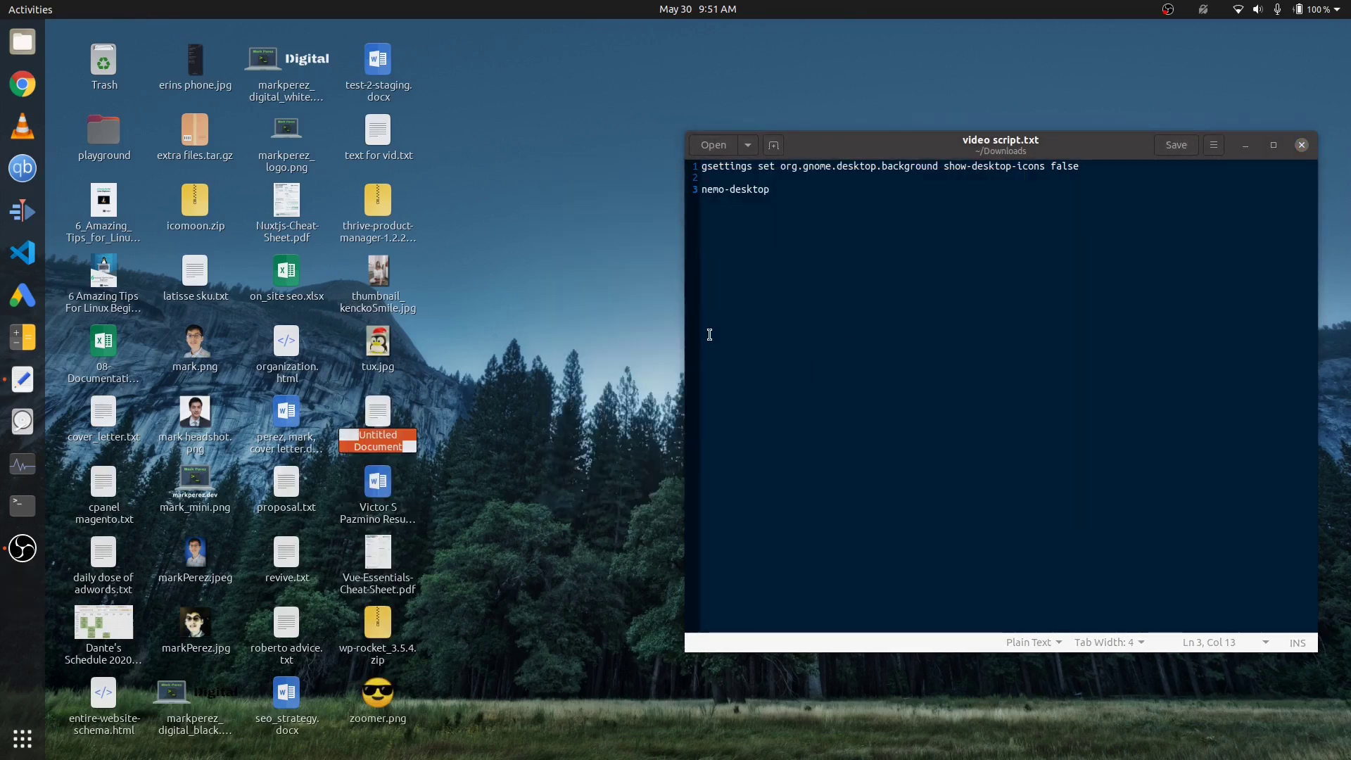
pyautogui.write('vide')
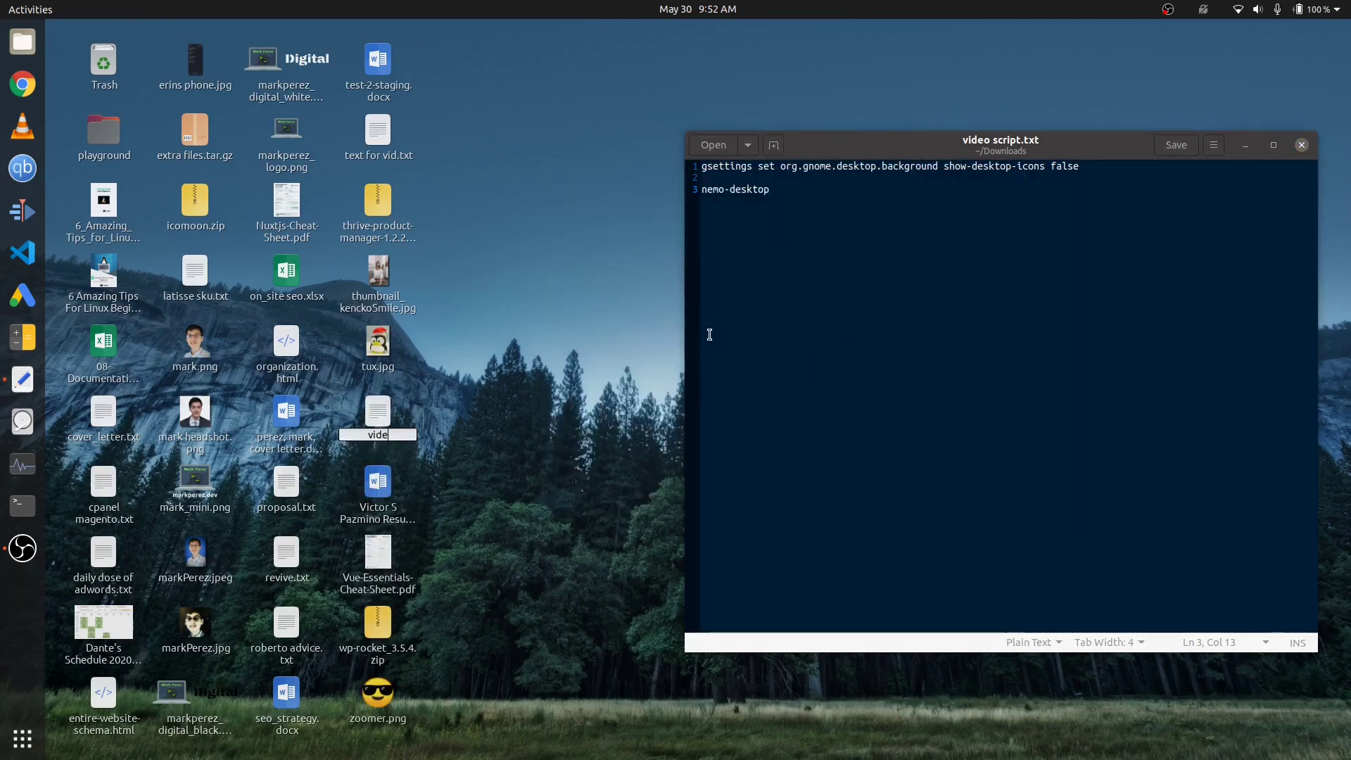
pyautogui.write('sfjsafjadsklf.tx')
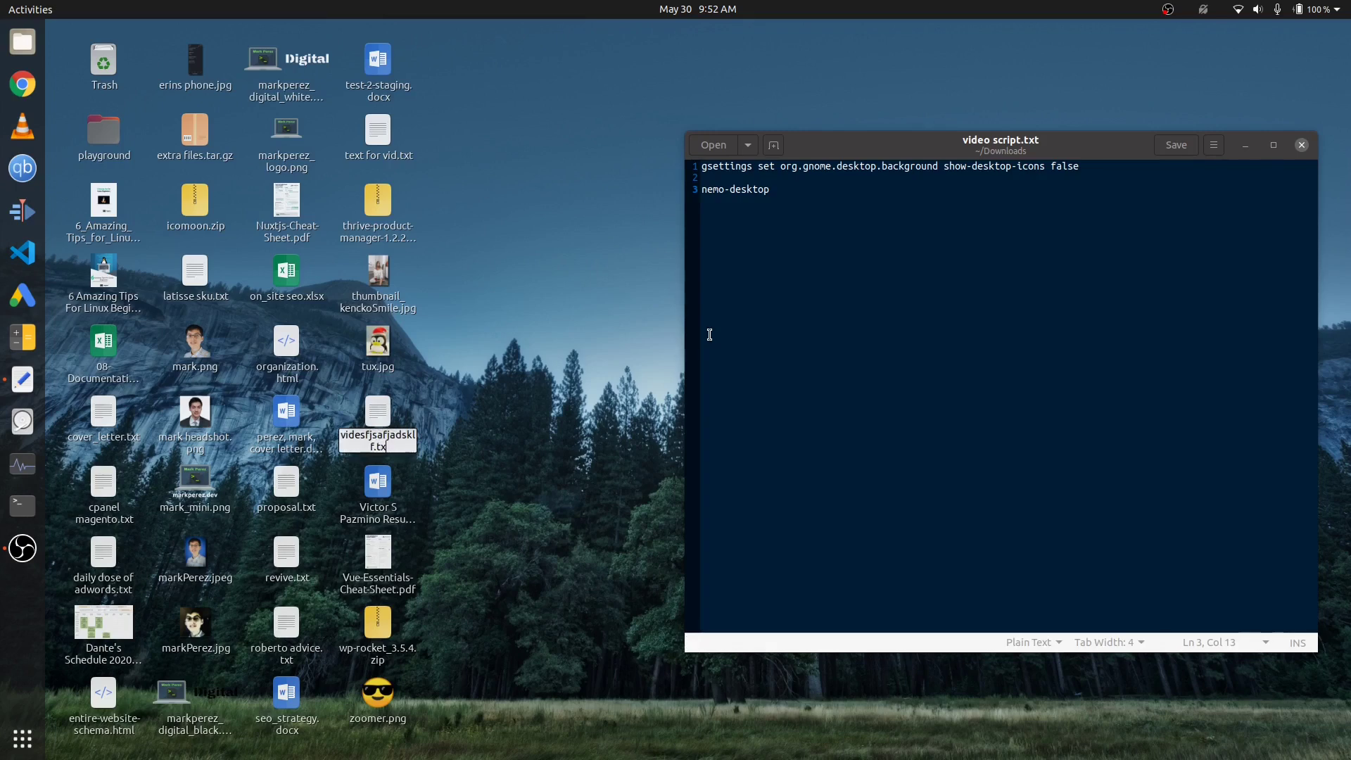
pyautogui.write('t')
pyautogui.press('Return')
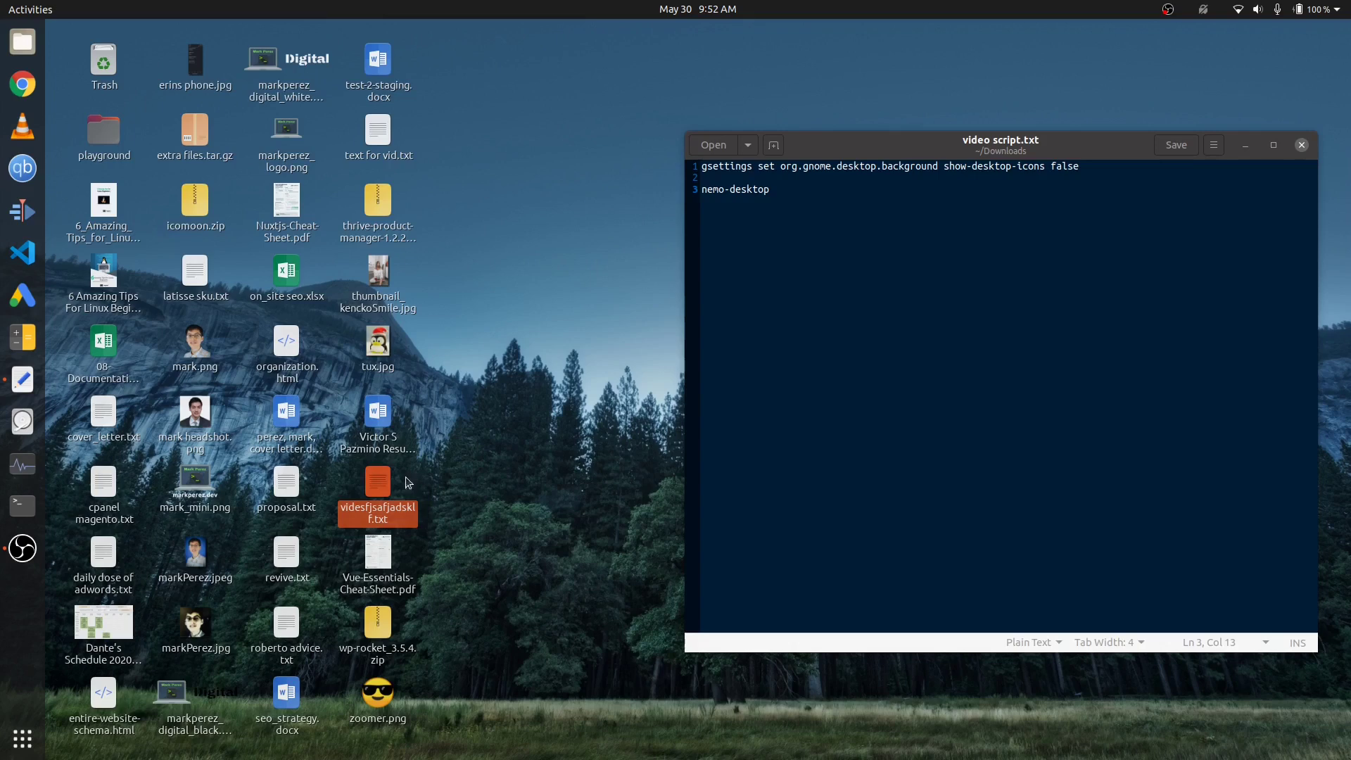
pyautogui.click(536, 421)
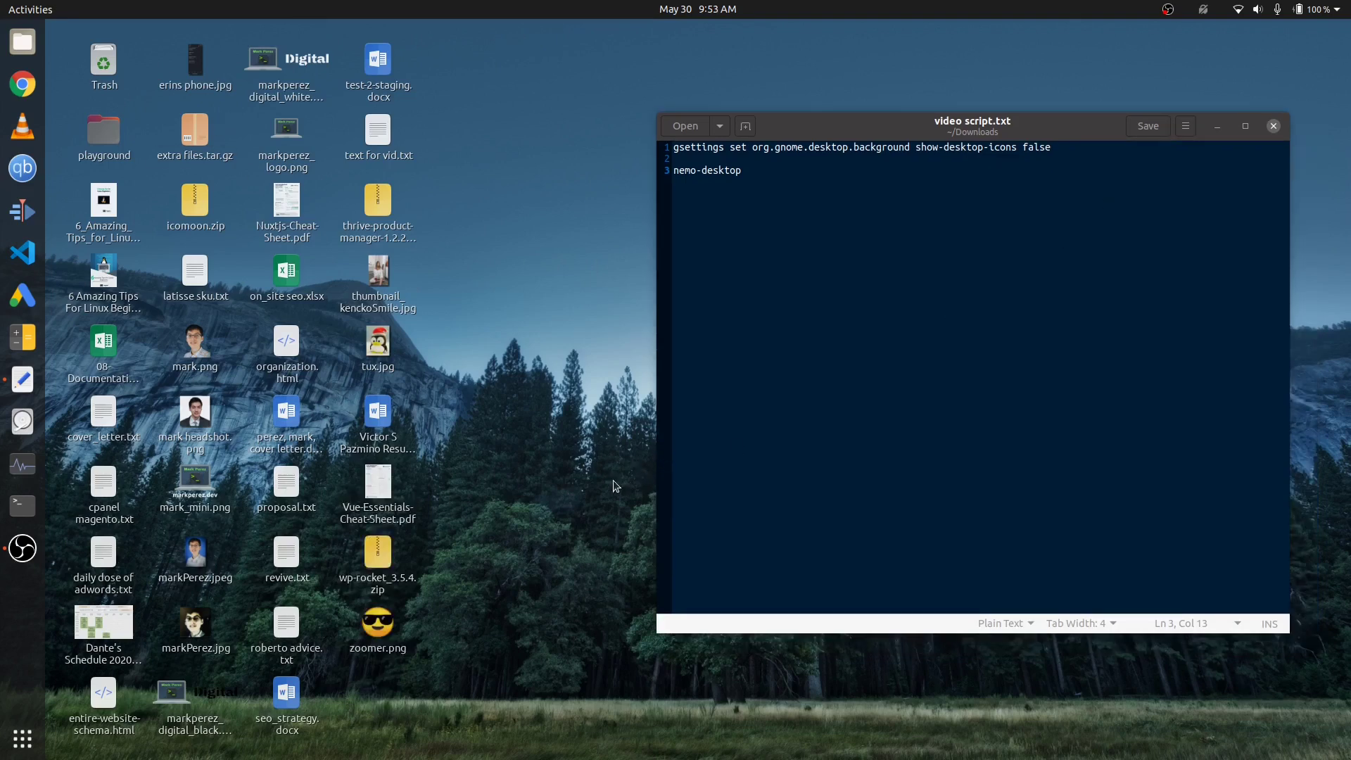
pyautogui.click(118, 592)
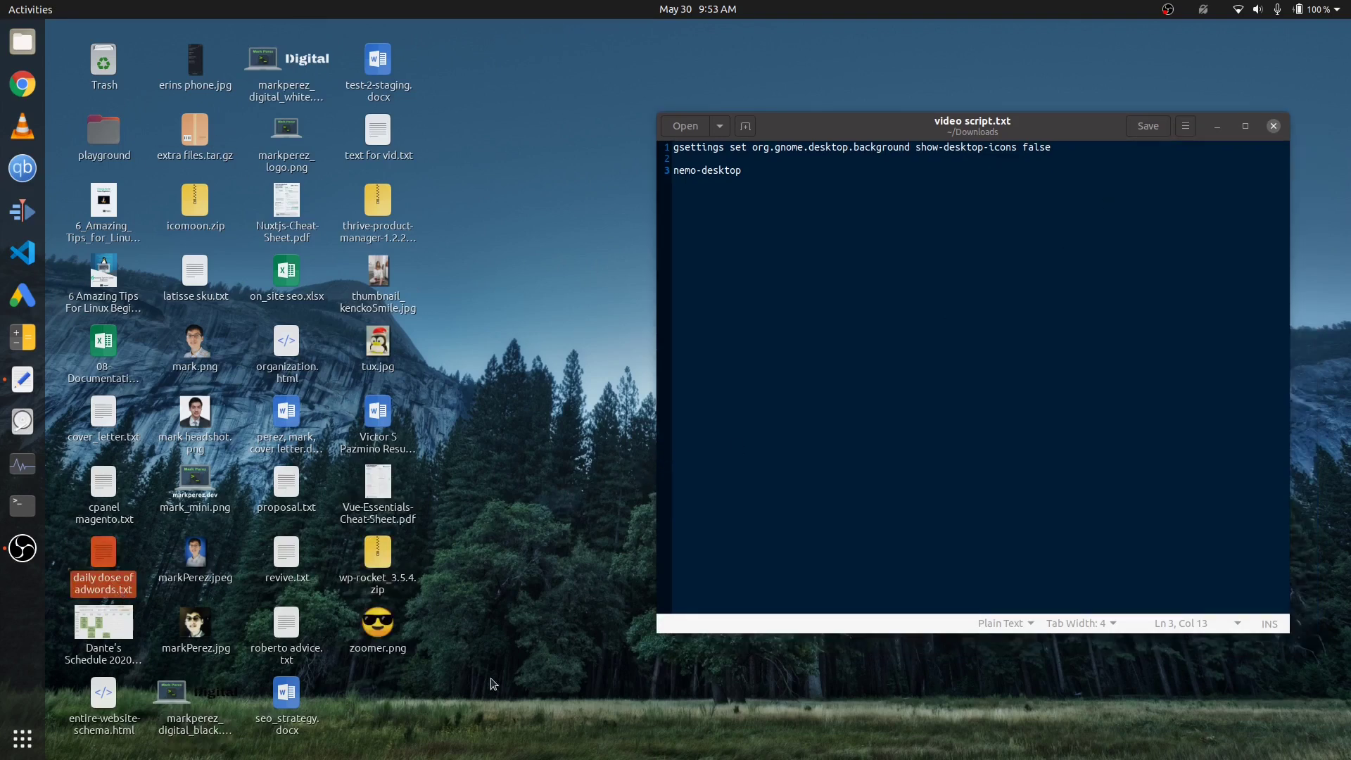
pyautogui.click(493, 683)
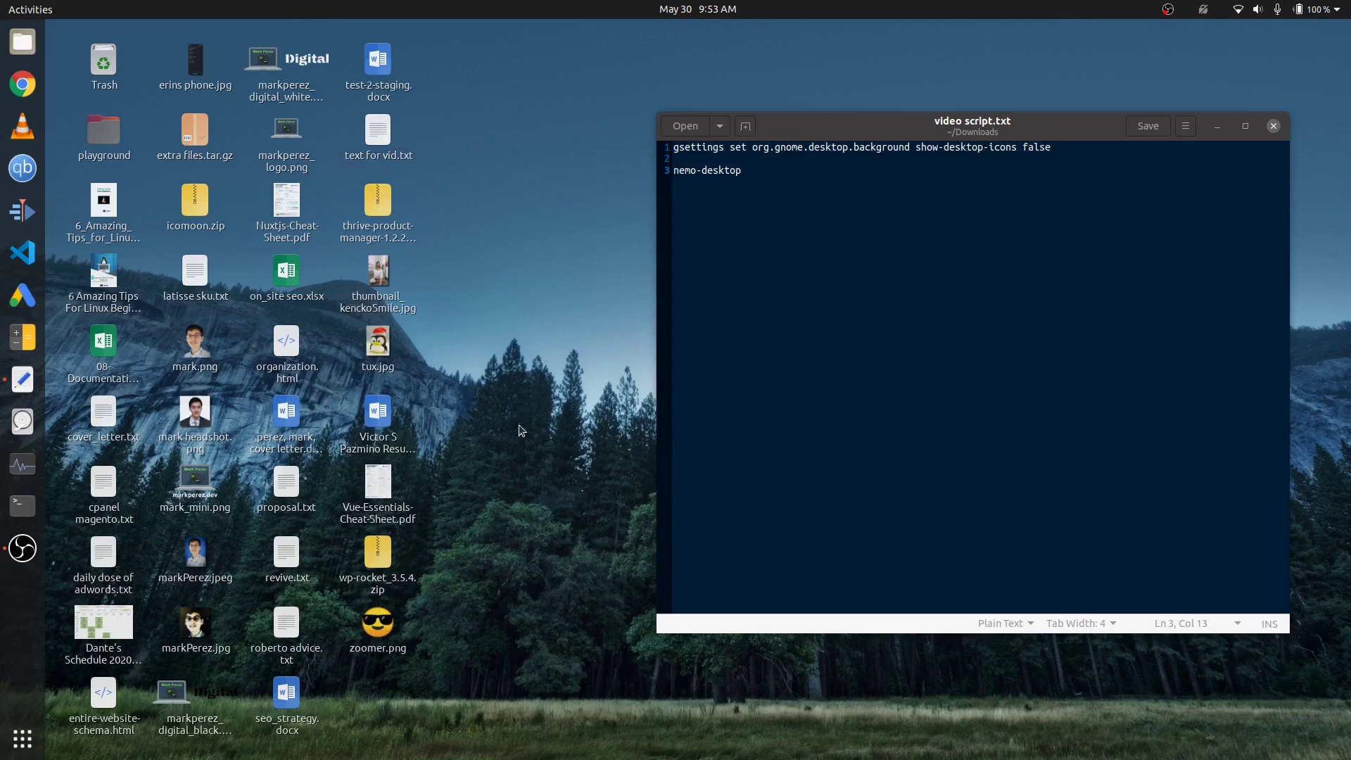
pyautogui.moveTo(406, 717); pyautogui.dragTo(287, 526)
pyautogui.click(274, 521)
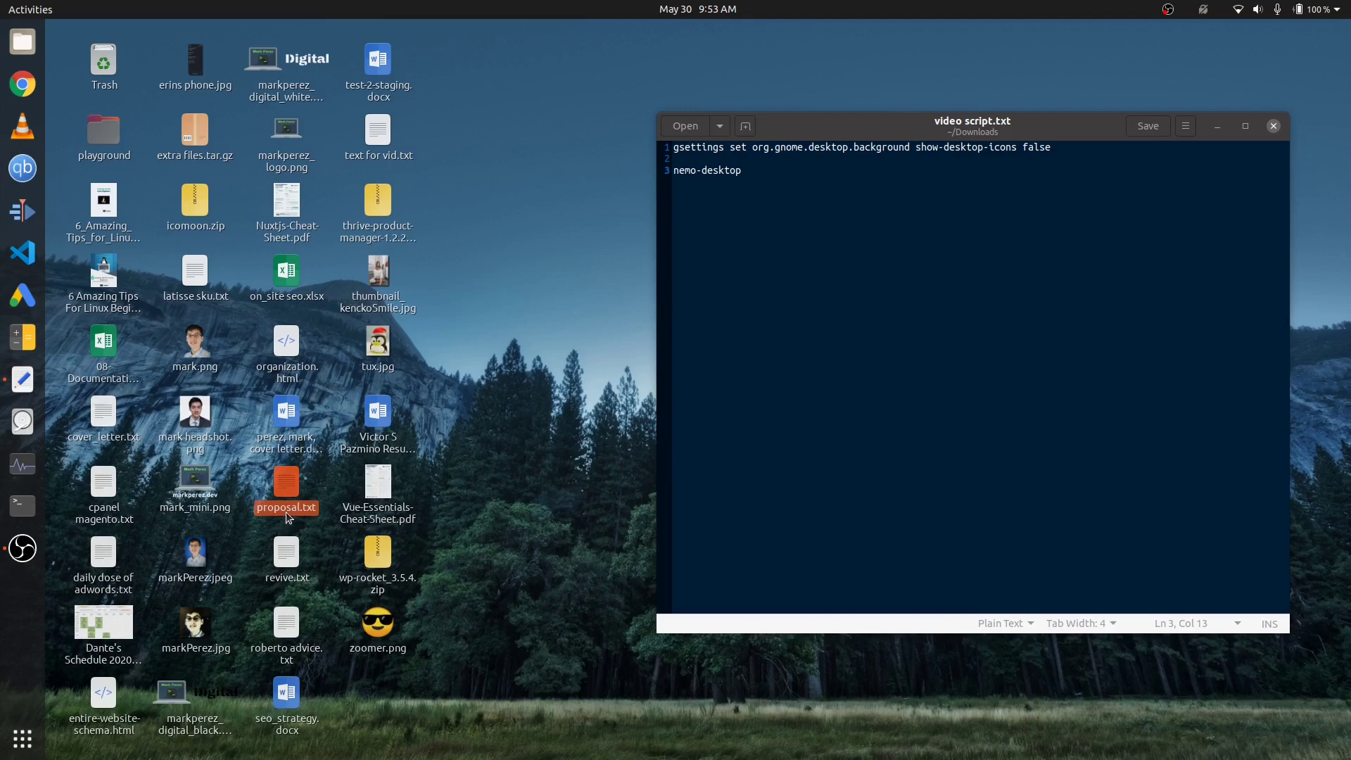
pyautogui.click(293, 524)
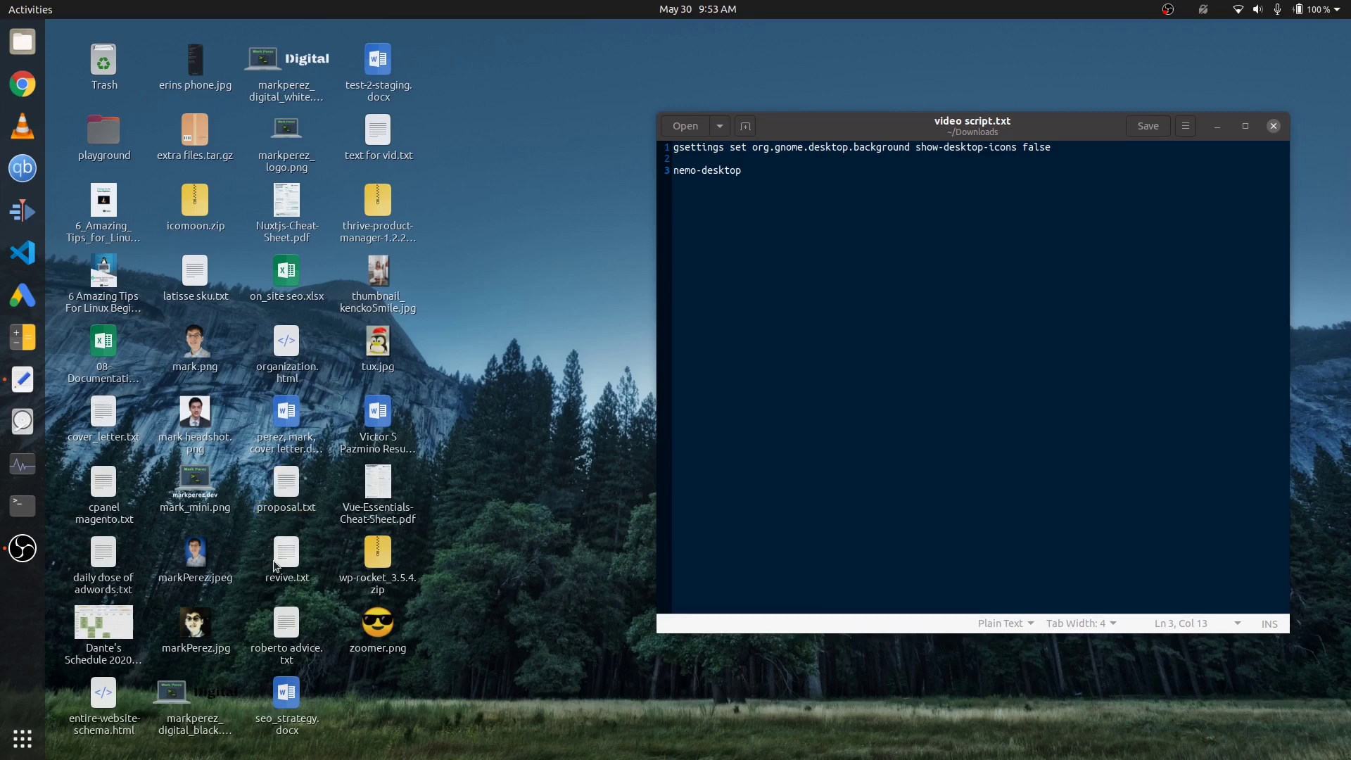
pyautogui.click(104, 513)
pyautogui.click(129, 541)
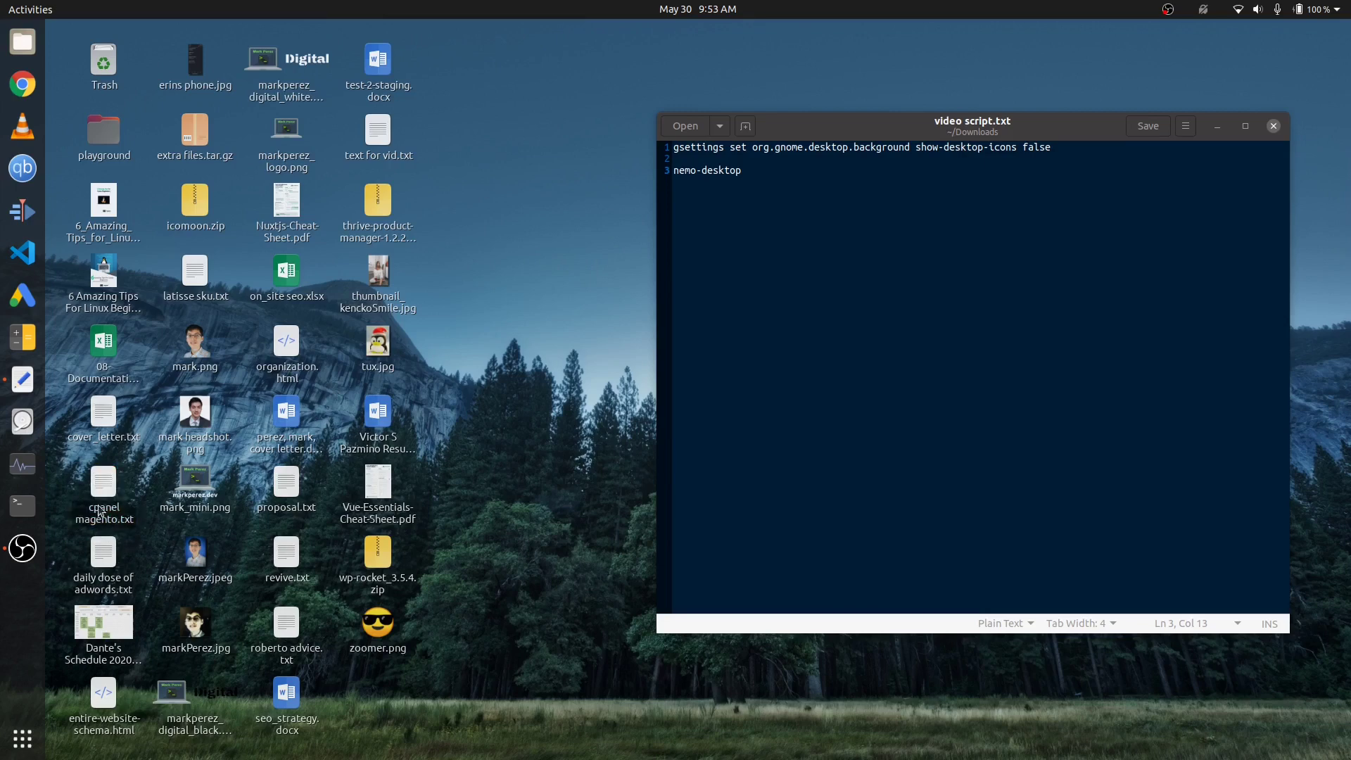
pyautogui.click(104, 419)
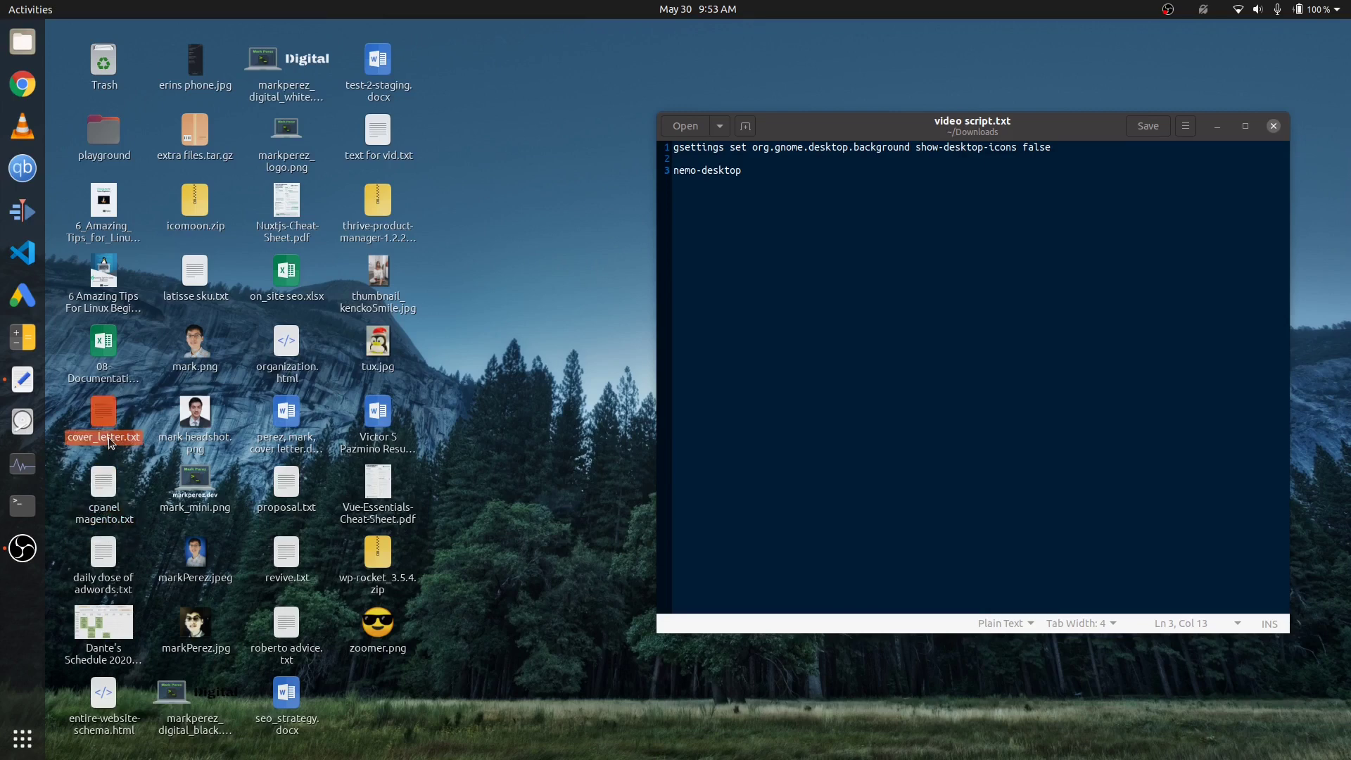
pyautogui.click(252, 532)
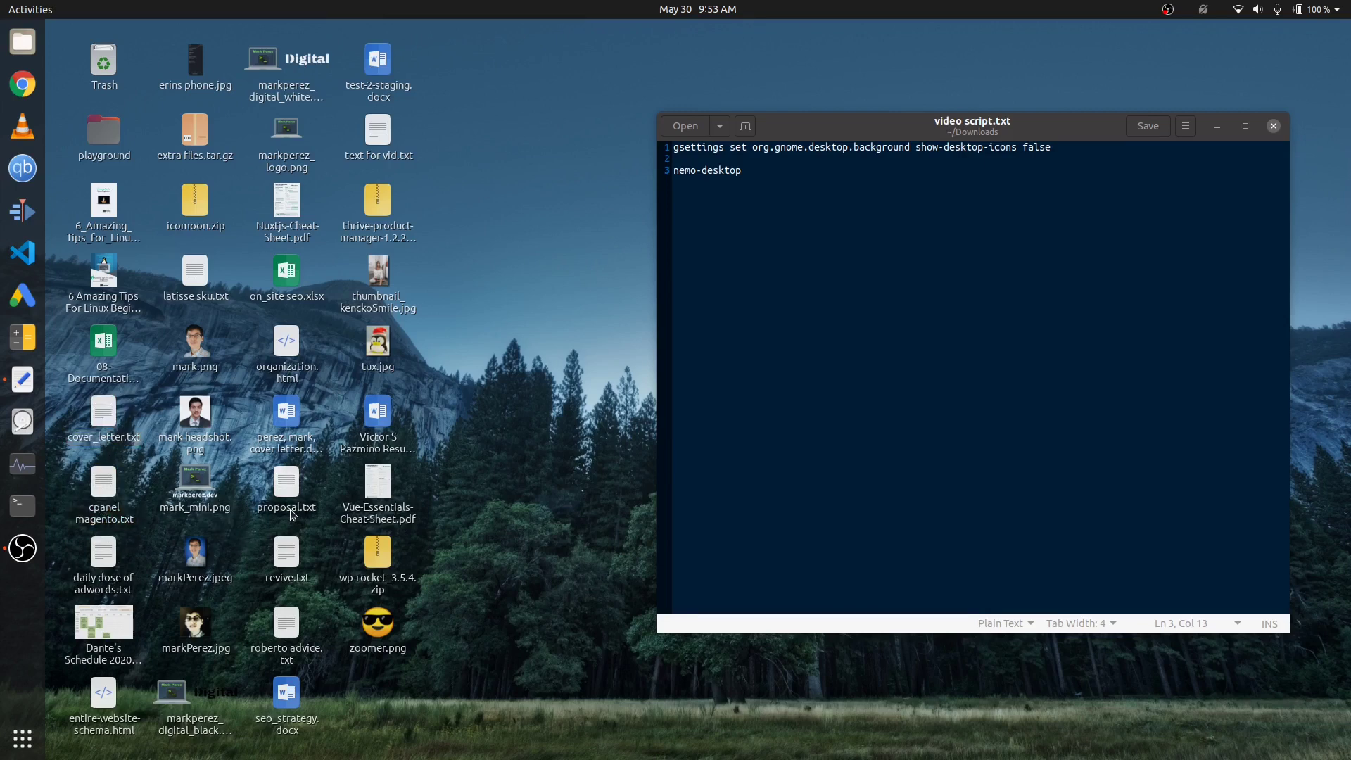
pyautogui.click(292, 505)
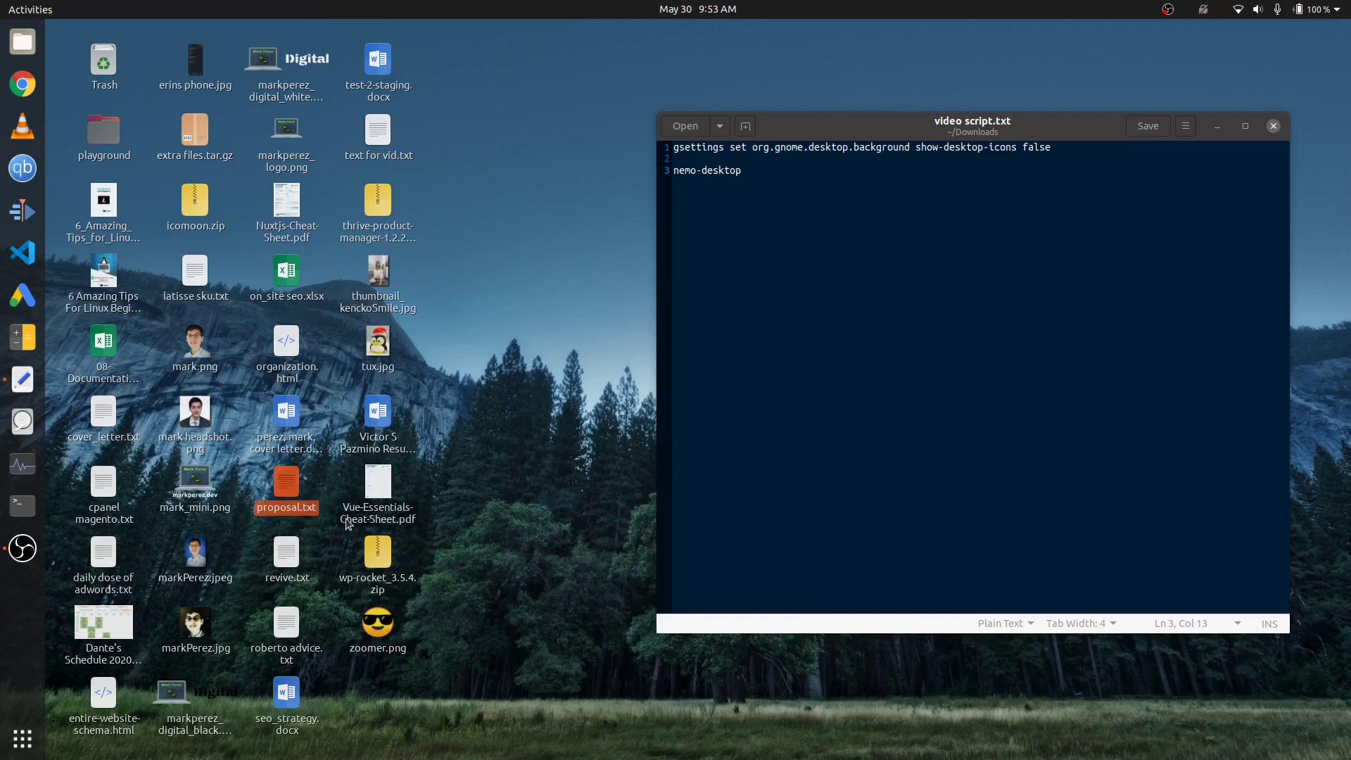
pyautogui.press('Right')
pyautogui.click(323, 540)
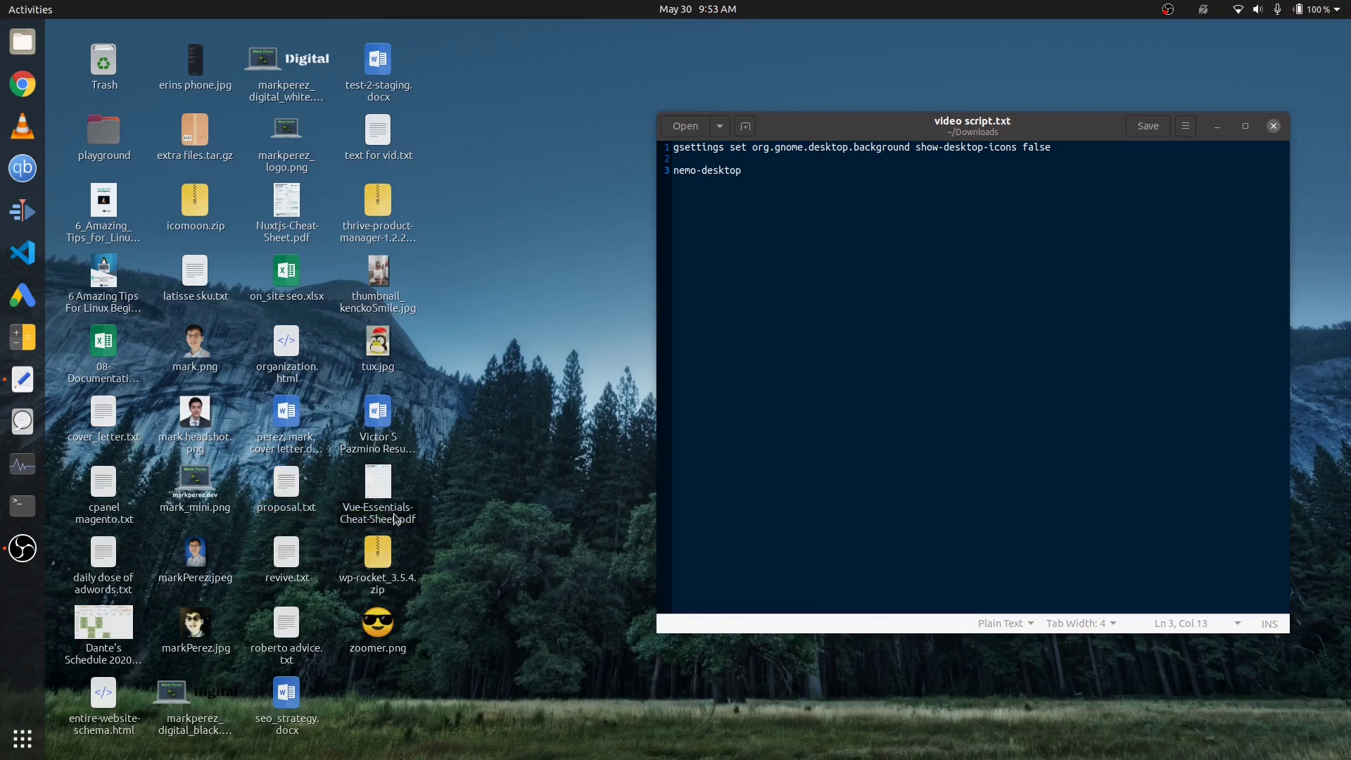
# Launch dconf Editor from the app search and dismiss its 'I'll be careful' warning
pyautogui.press('super')
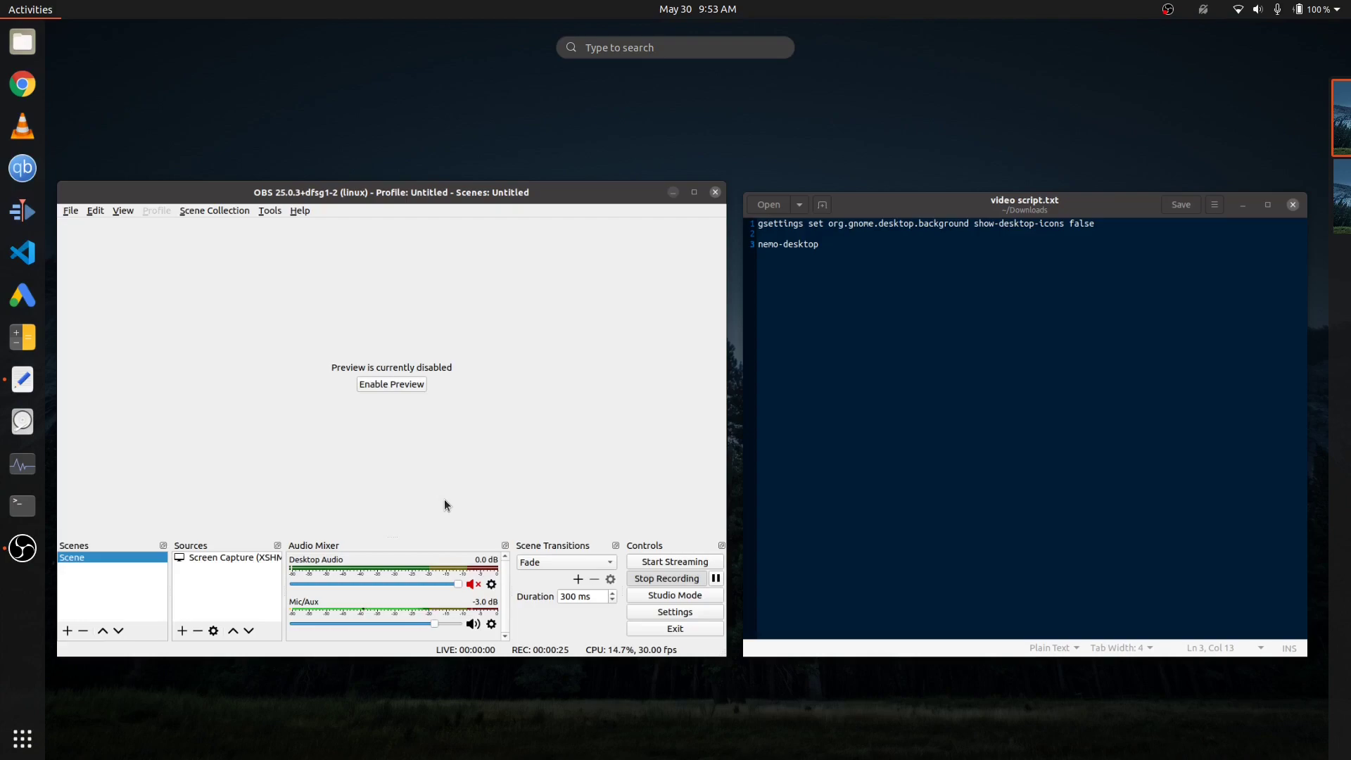
pyautogui.write('dd')
pyautogui.write('conf')
pyautogui.press('Return')
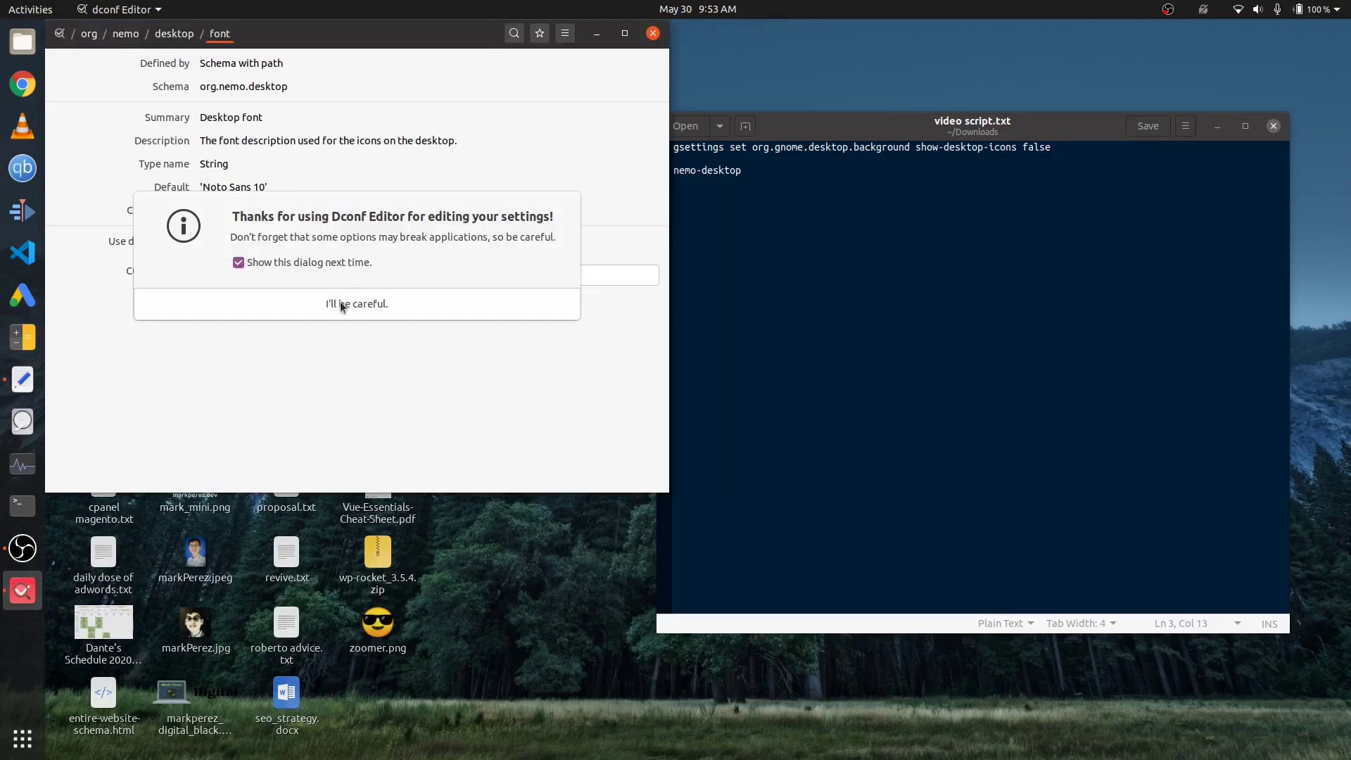
pyautogui.click(342, 303)
pyautogui.moveTo(440, 47); pyautogui.dragTo(673, 164)
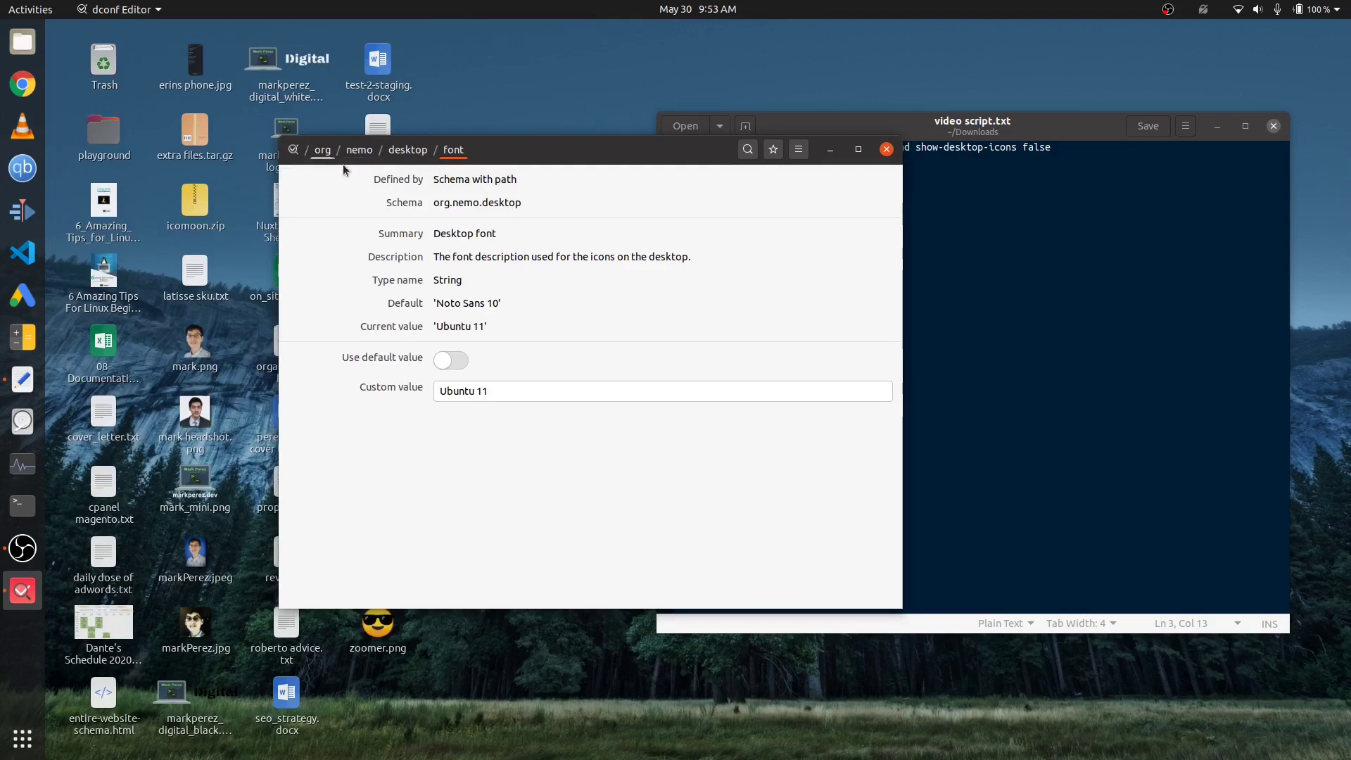
pyautogui.click(322, 150)
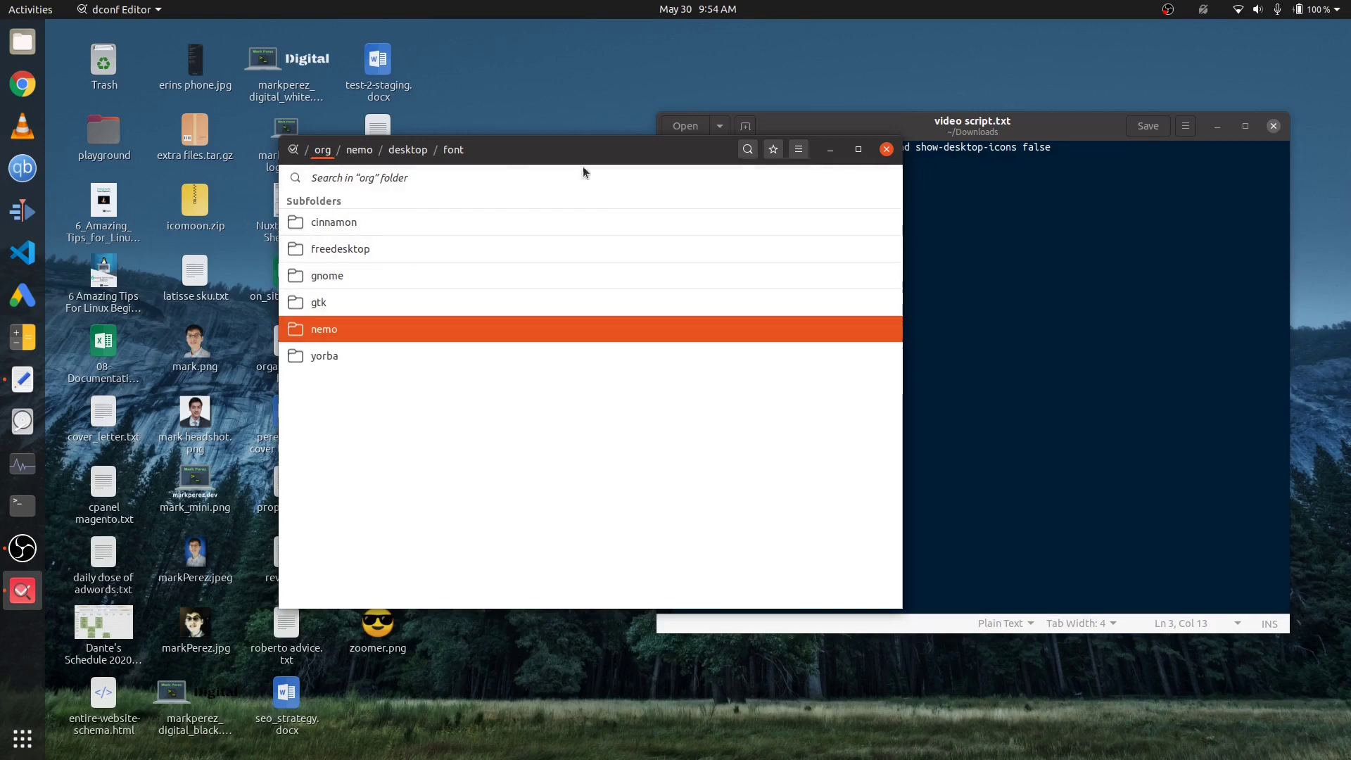
pyautogui.moveTo(562, 144); pyautogui.dragTo(549, 134)
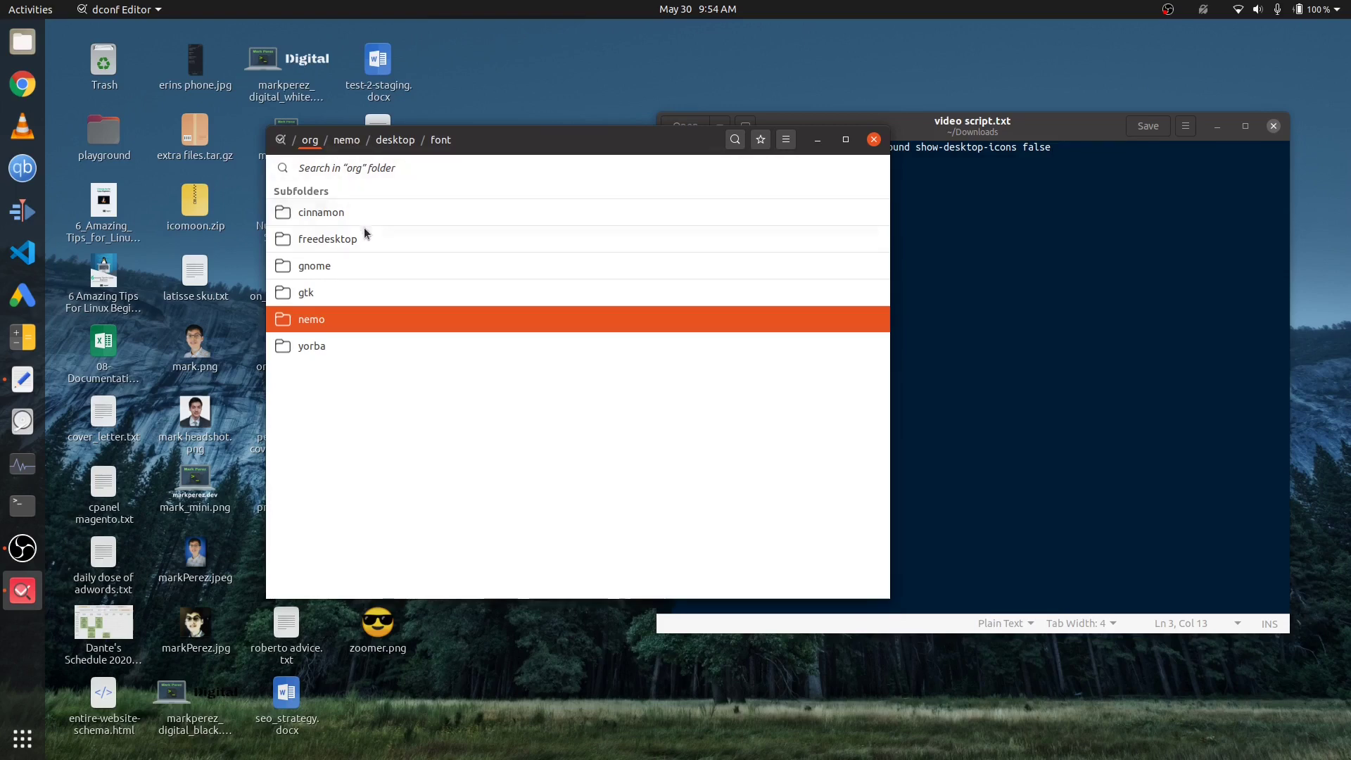
pyautogui.click(314, 317)
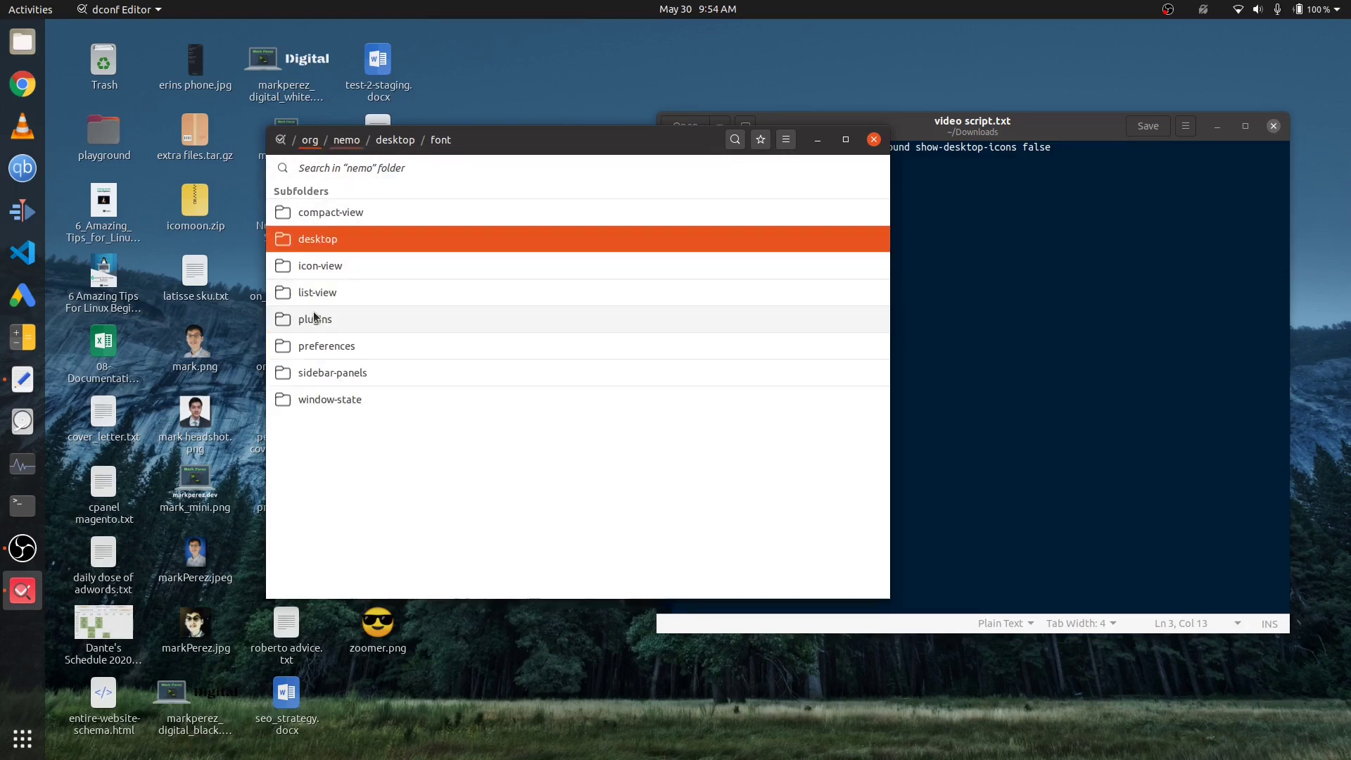
pyautogui.click(324, 243)
# Give the font key a custom value of 'Ubuntu Bold 11' and apply it
pyautogui.scroll(-5, 459, 399)
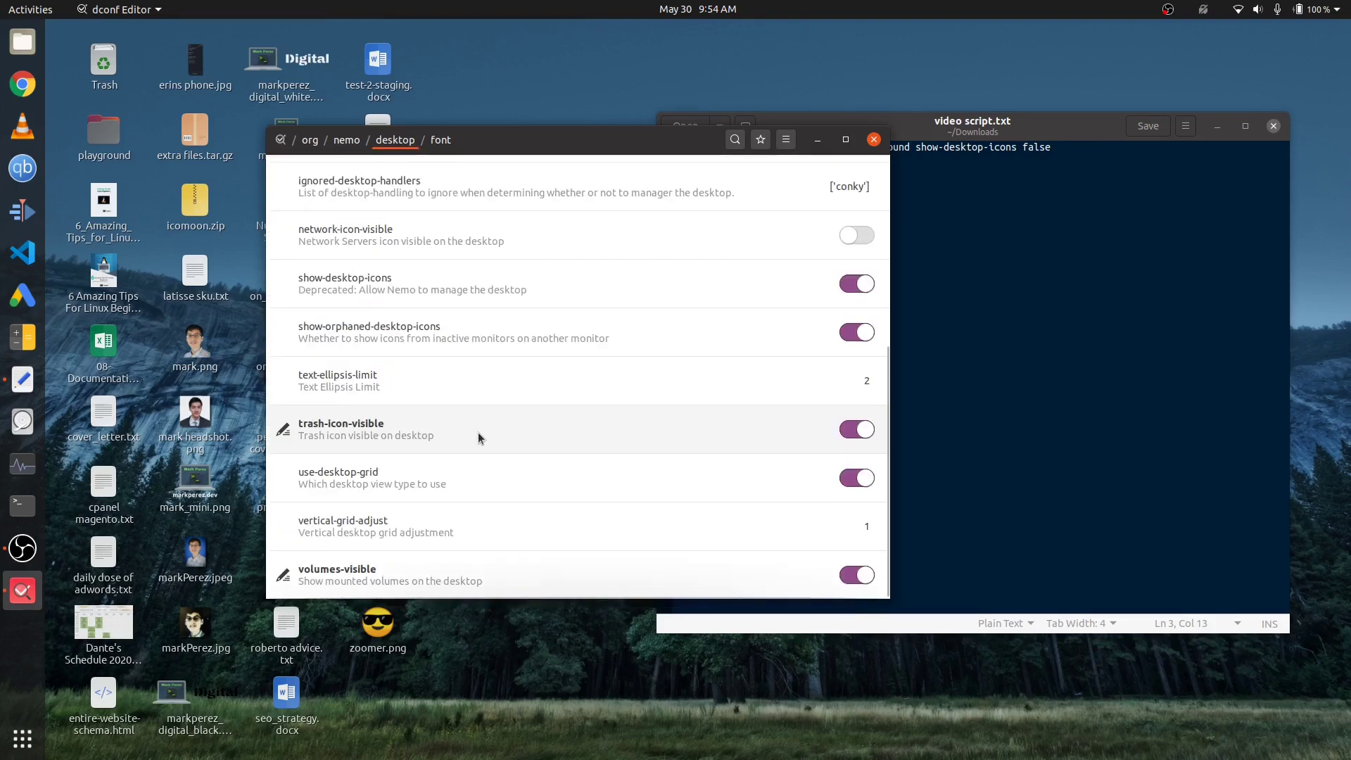
pyautogui.scroll(5, 479, 434)
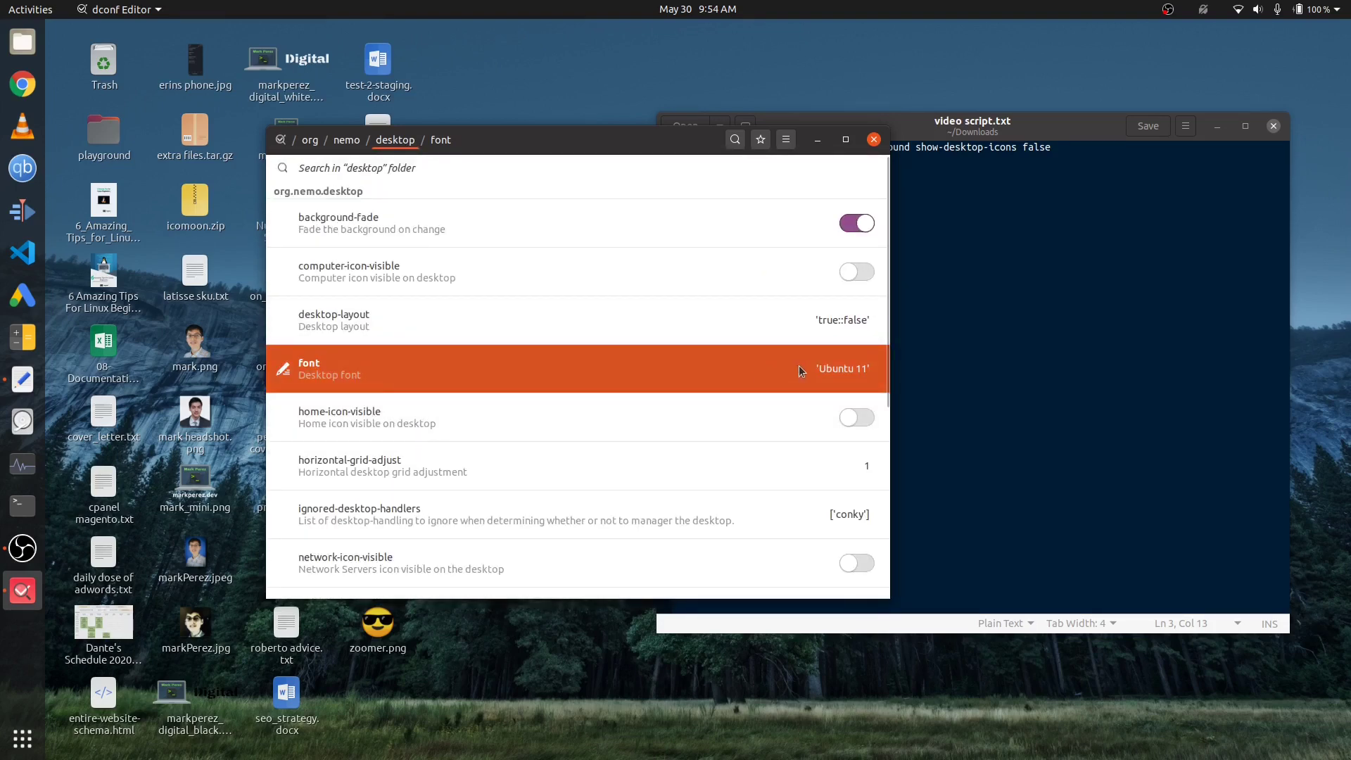
pyautogui.click(838, 368)
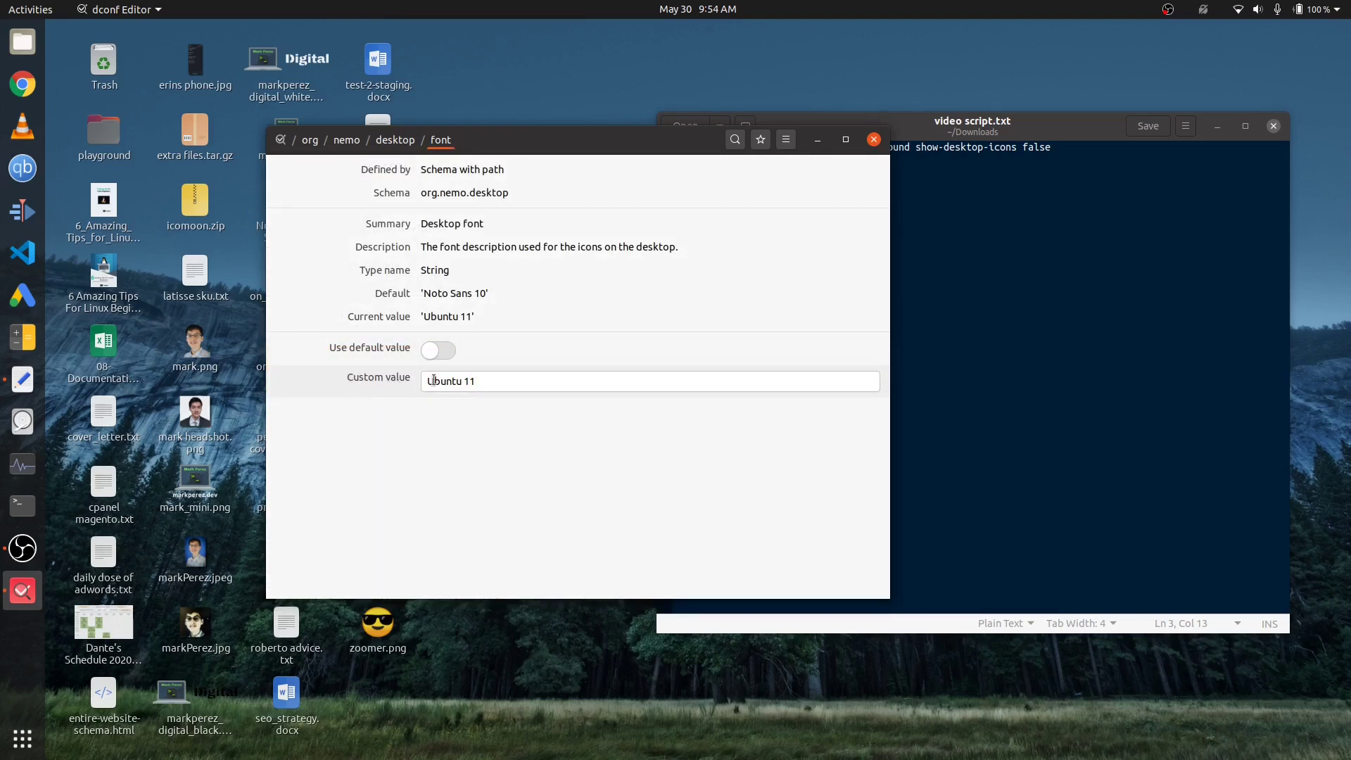
pyautogui.click(483, 380)
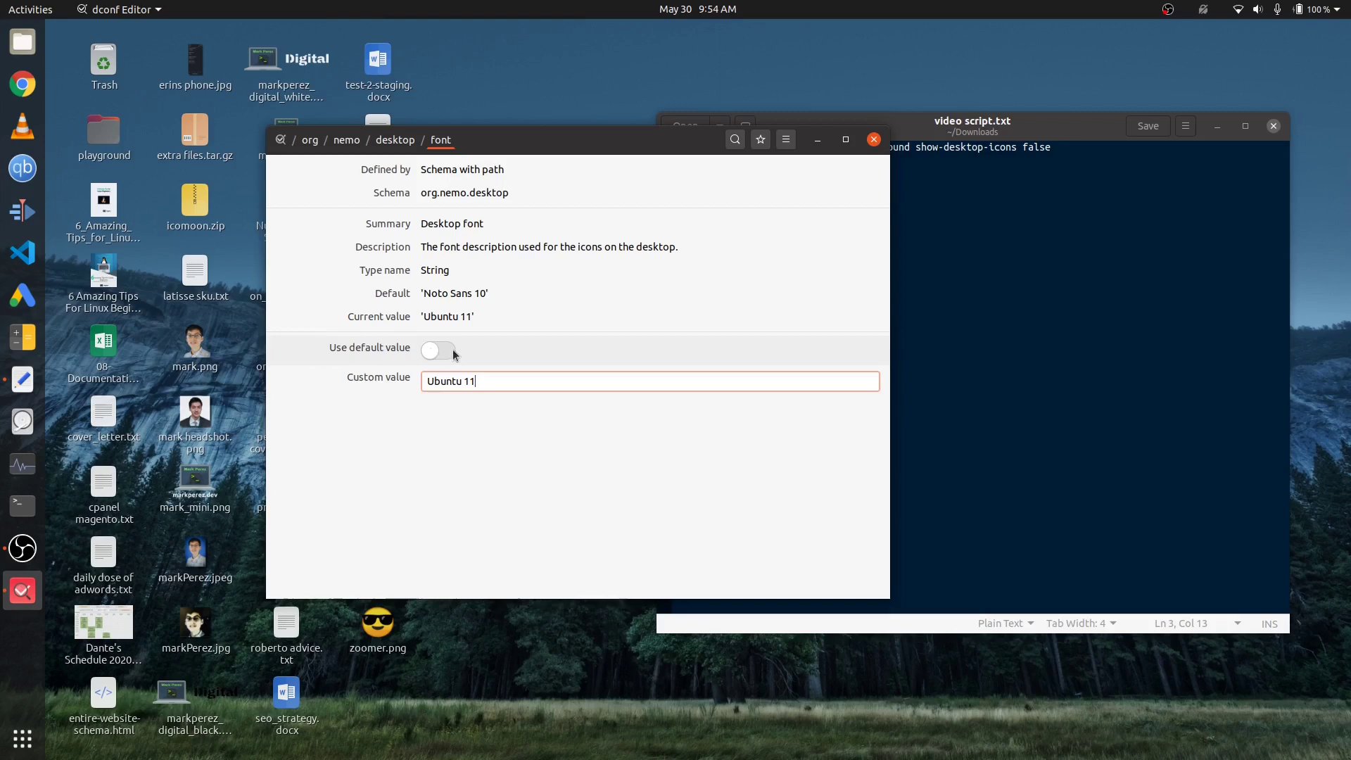
pyautogui.click(464, 381)
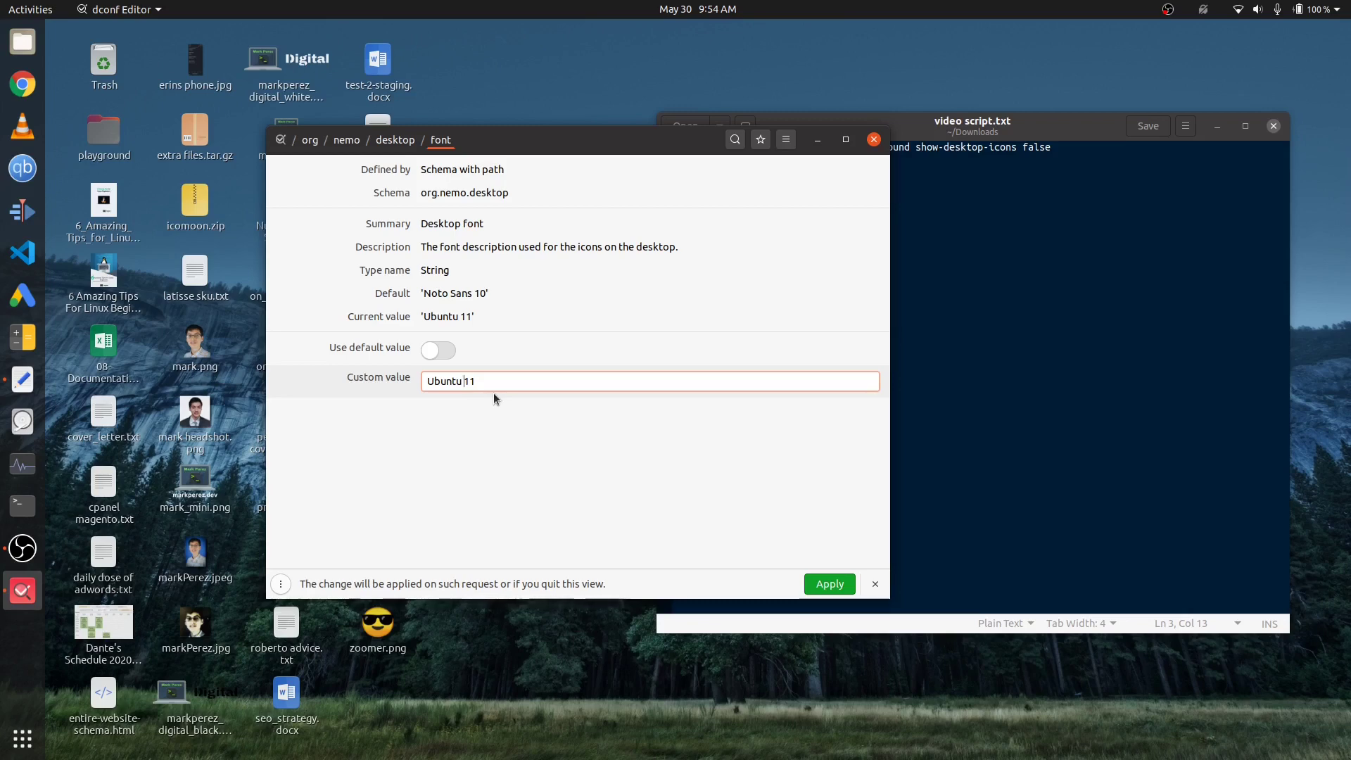
pyautogui.write('Bold')
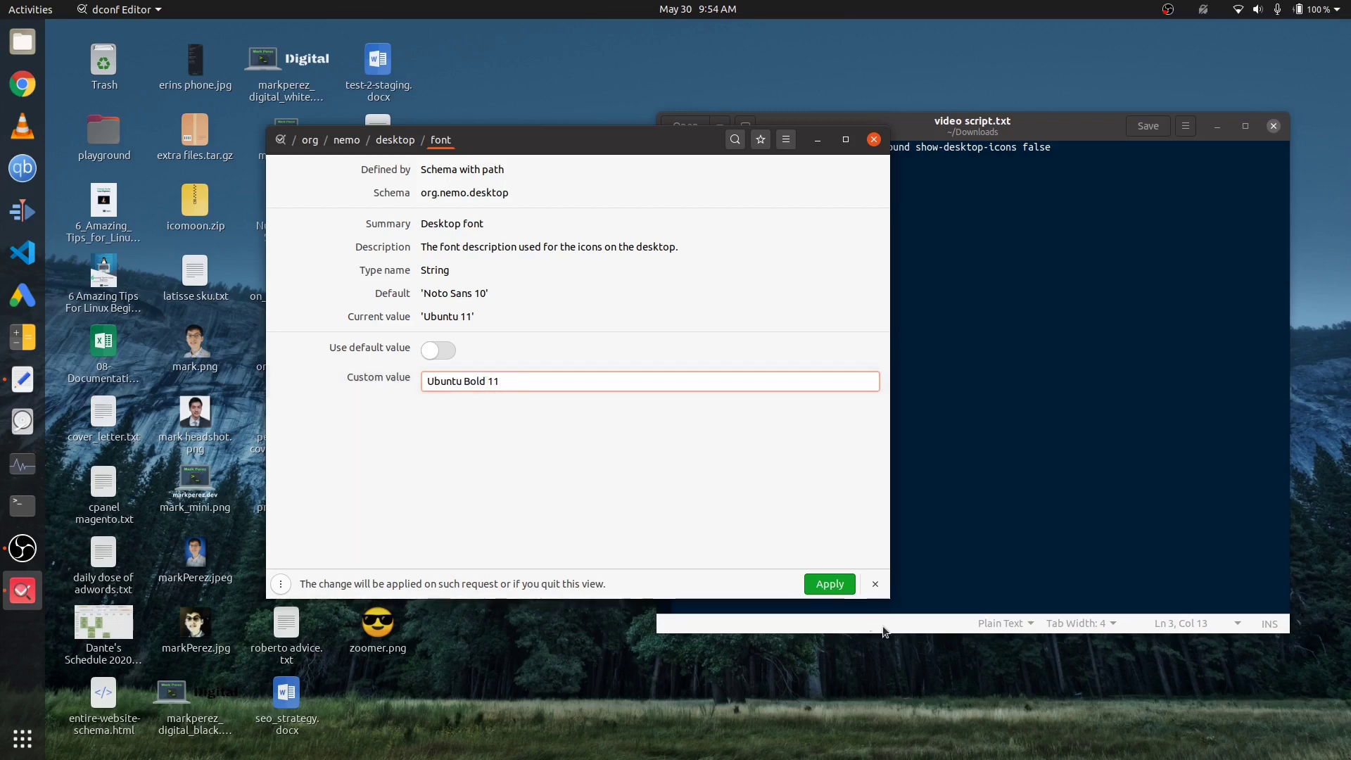
pyautogui.click(829, 584)
# Replace Bold with Italic so the font becomes 'Ubuntu Italic 11', and apply
pyautogui.moveTo(504, 152); pyautogui.dragTo(532, 149)
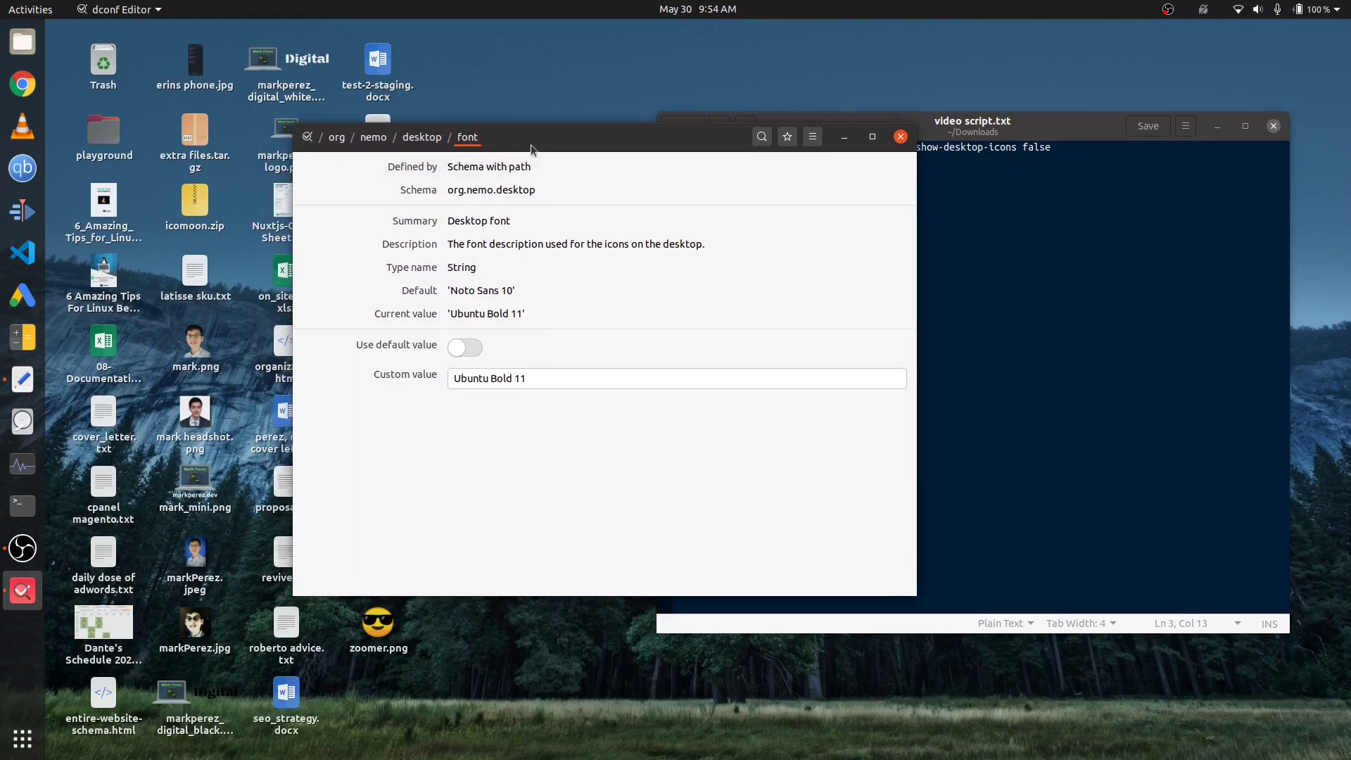
pyautogui.moveTo(529, 379); pyautogui.dragTo(492, 380)
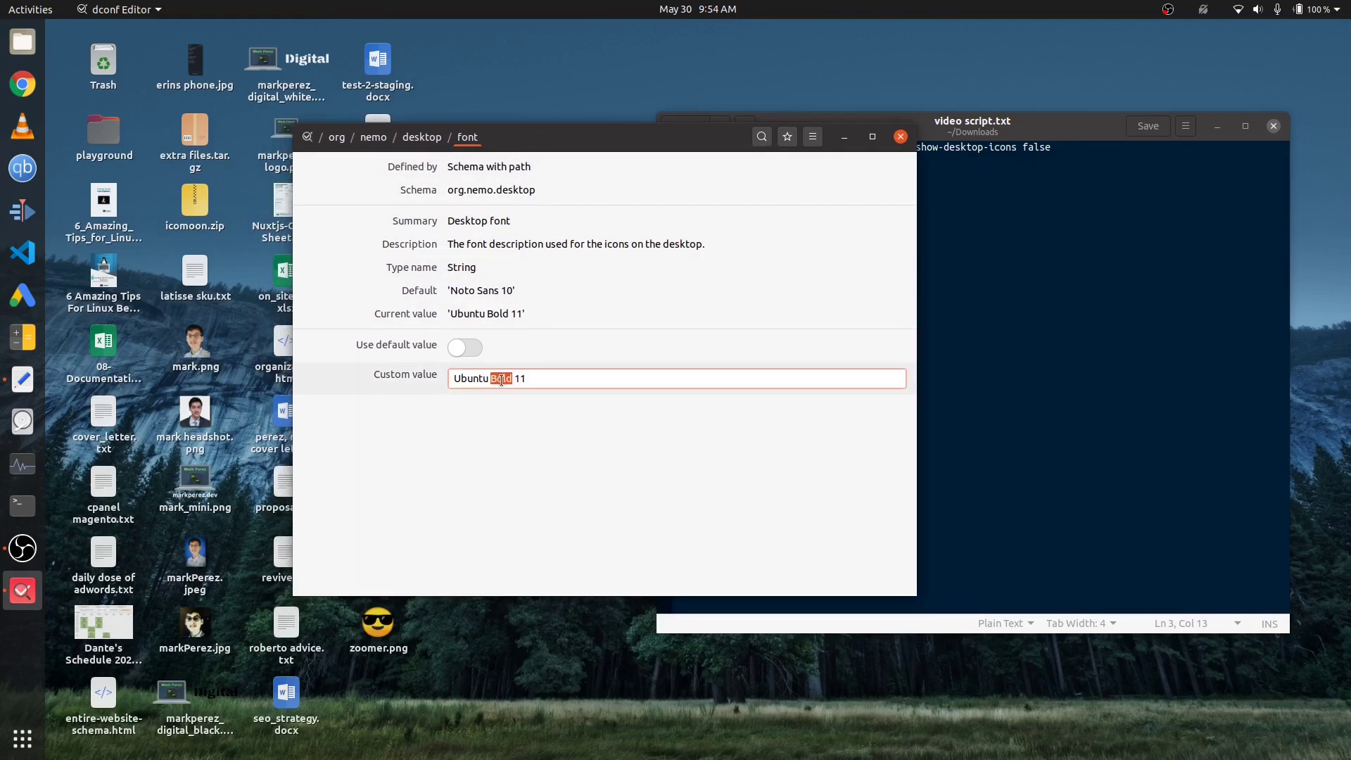
pyautogui.write('Ital')
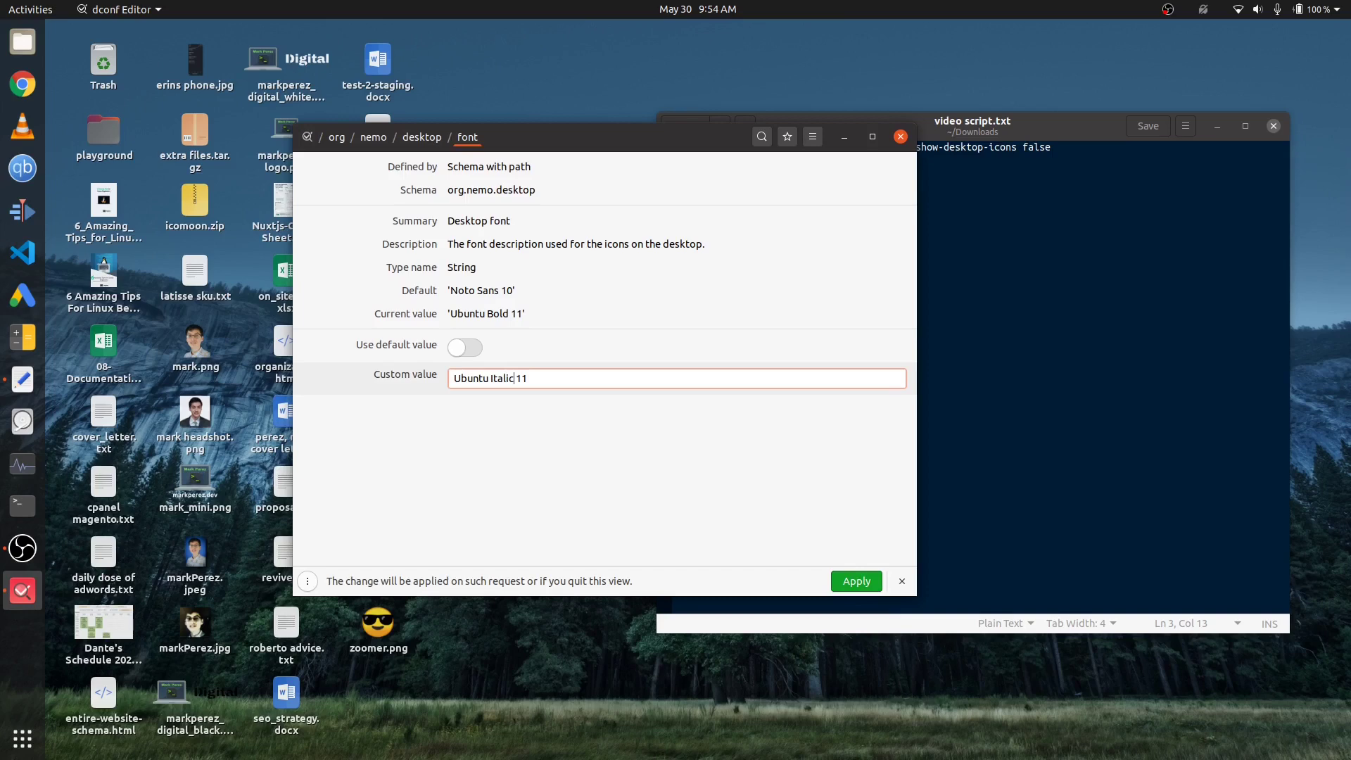
pyautogui.write('ic')
pyautogui.click(844, 584)
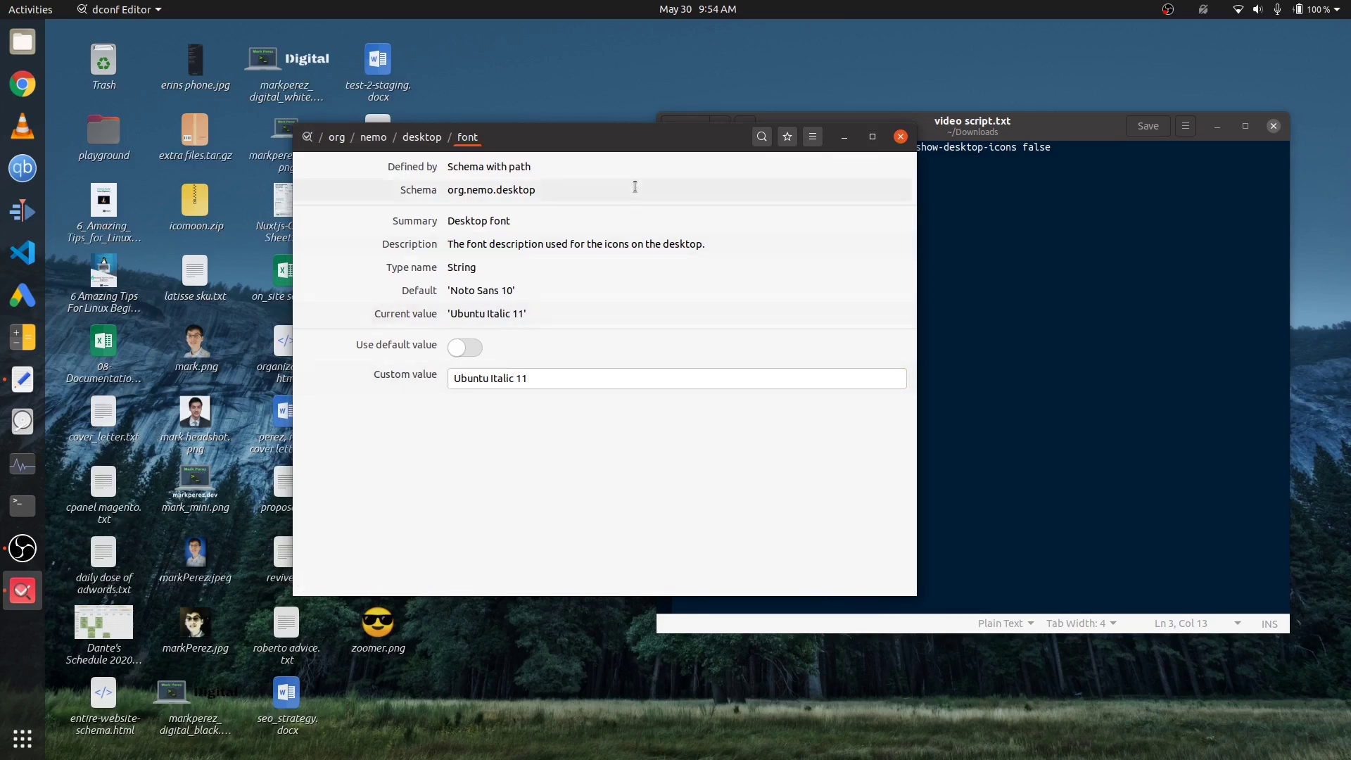
pyautogui.moveTo(624, 138); pyautogui.dragTo(864, 127)
pyautogui.click(287, 278)
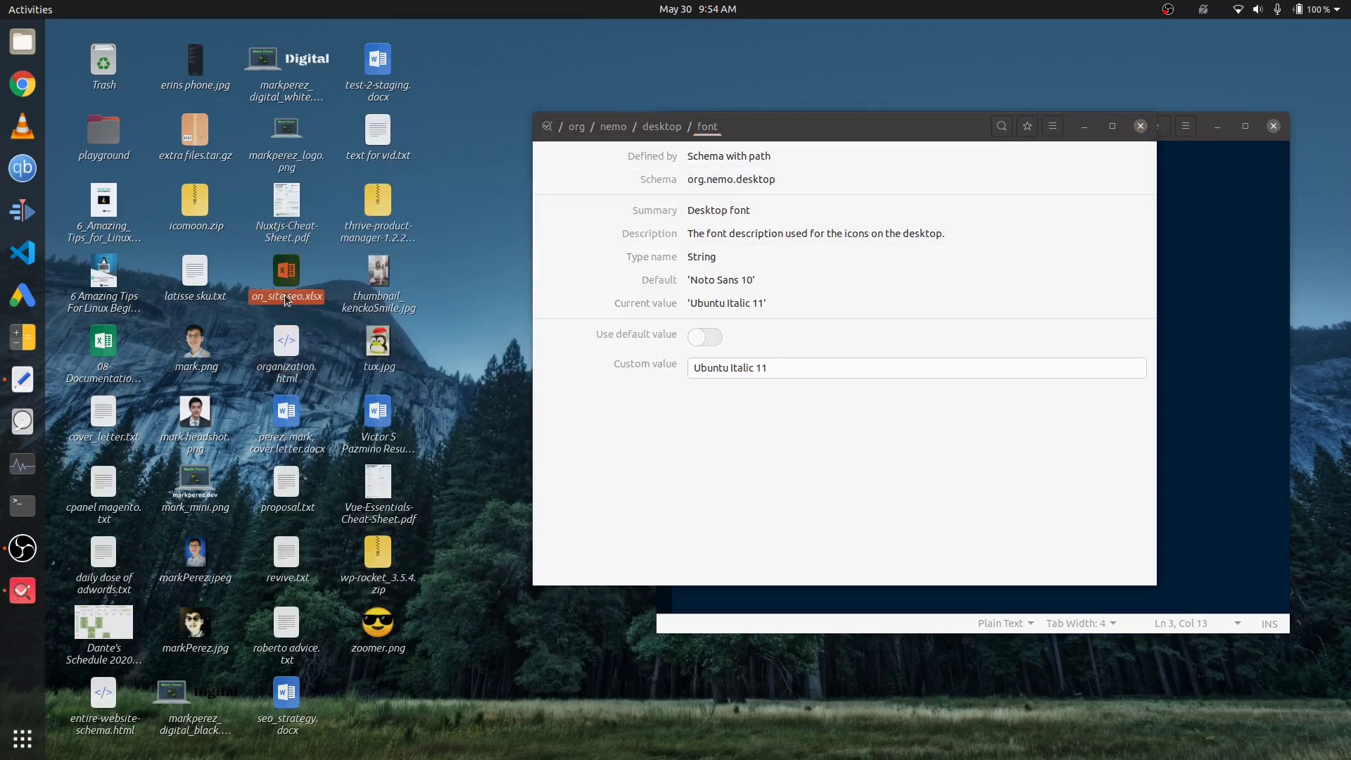
# Delete 'Italic' from the font value and apply plain 'Ubuntu 11'
pyautogui.press('Up')
pyautogui.press('Up')
pyautogui.press('Up')
pyautogui.press('Right')
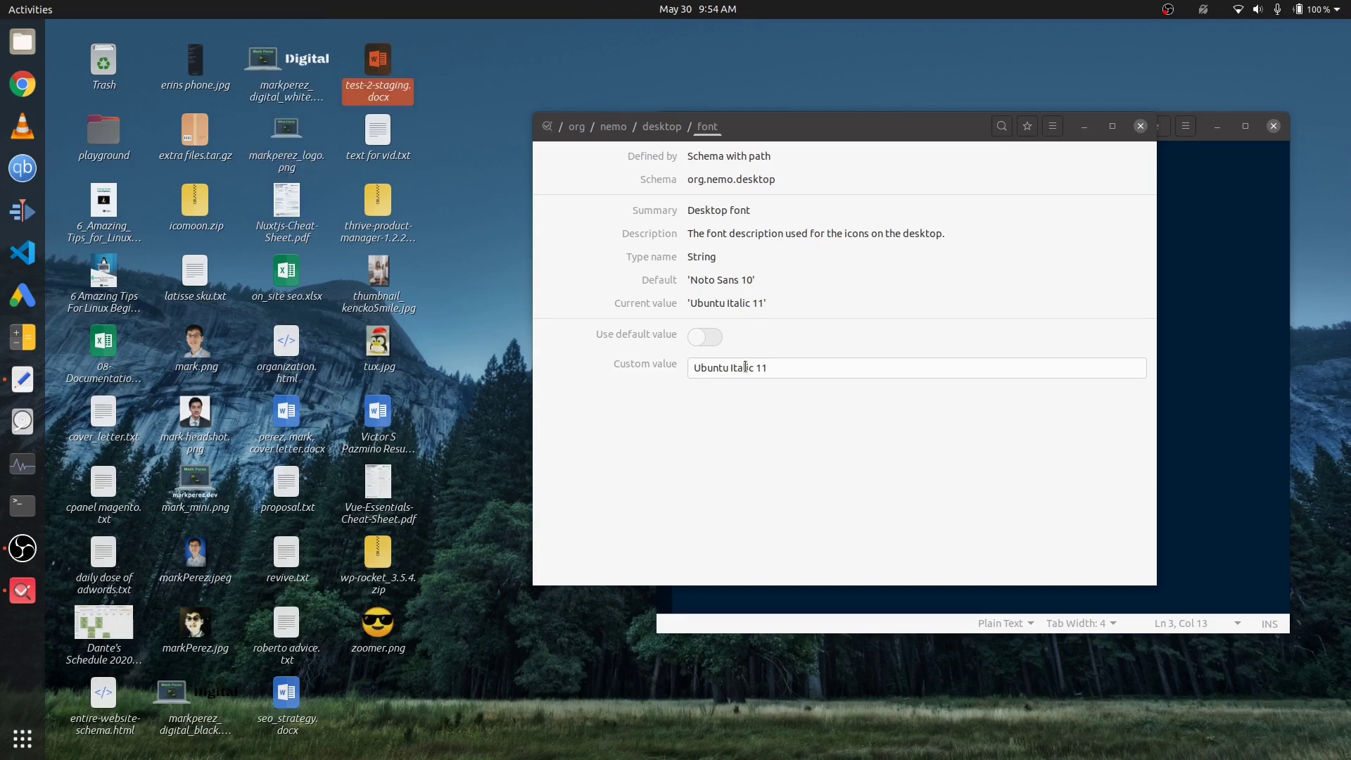
pyautogui.doubleClick(745, 367)
pyautogui.press('BackSpace')
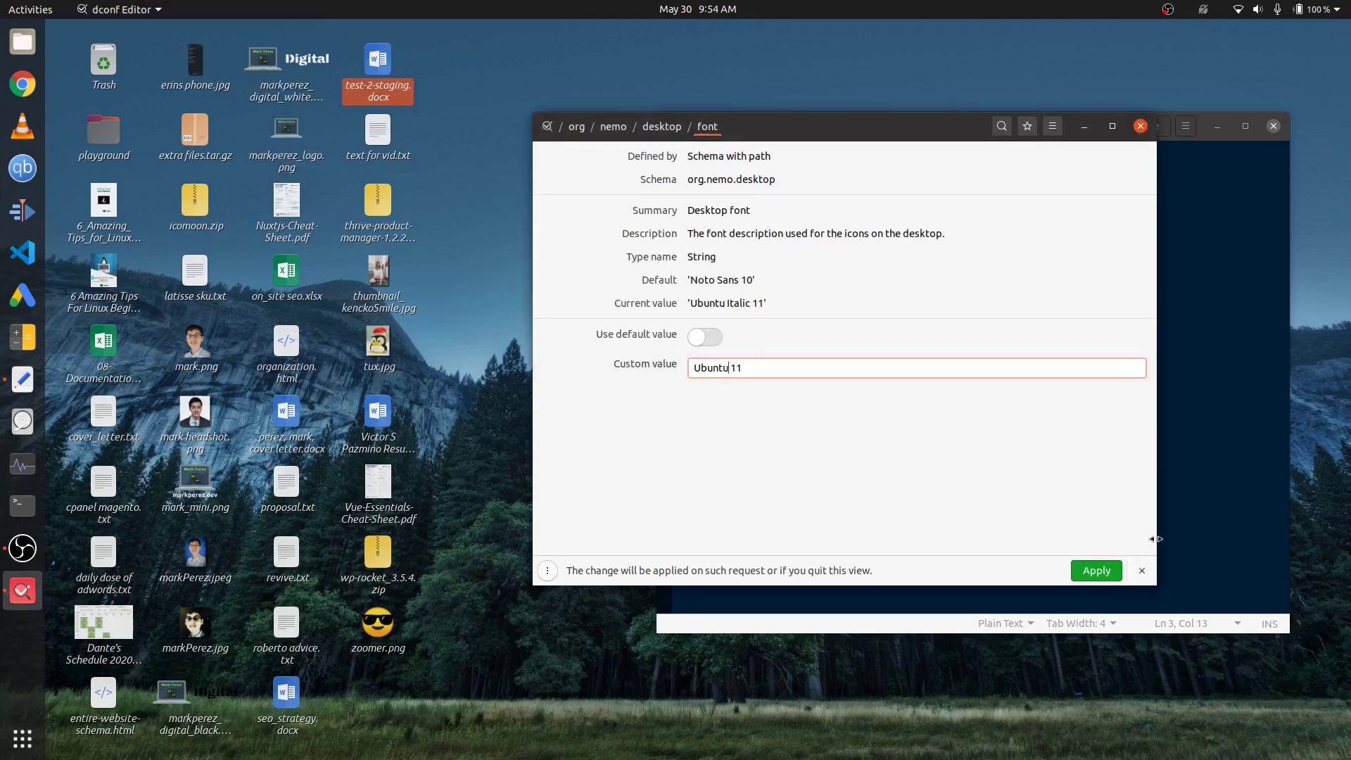
pyautogui.click(1096, 570)
# Select several desktop icons at once, moving the dconf Editor window out of the way
pyautogui.moveTo(912, 131); pyautogui.dragTo(775, 200)
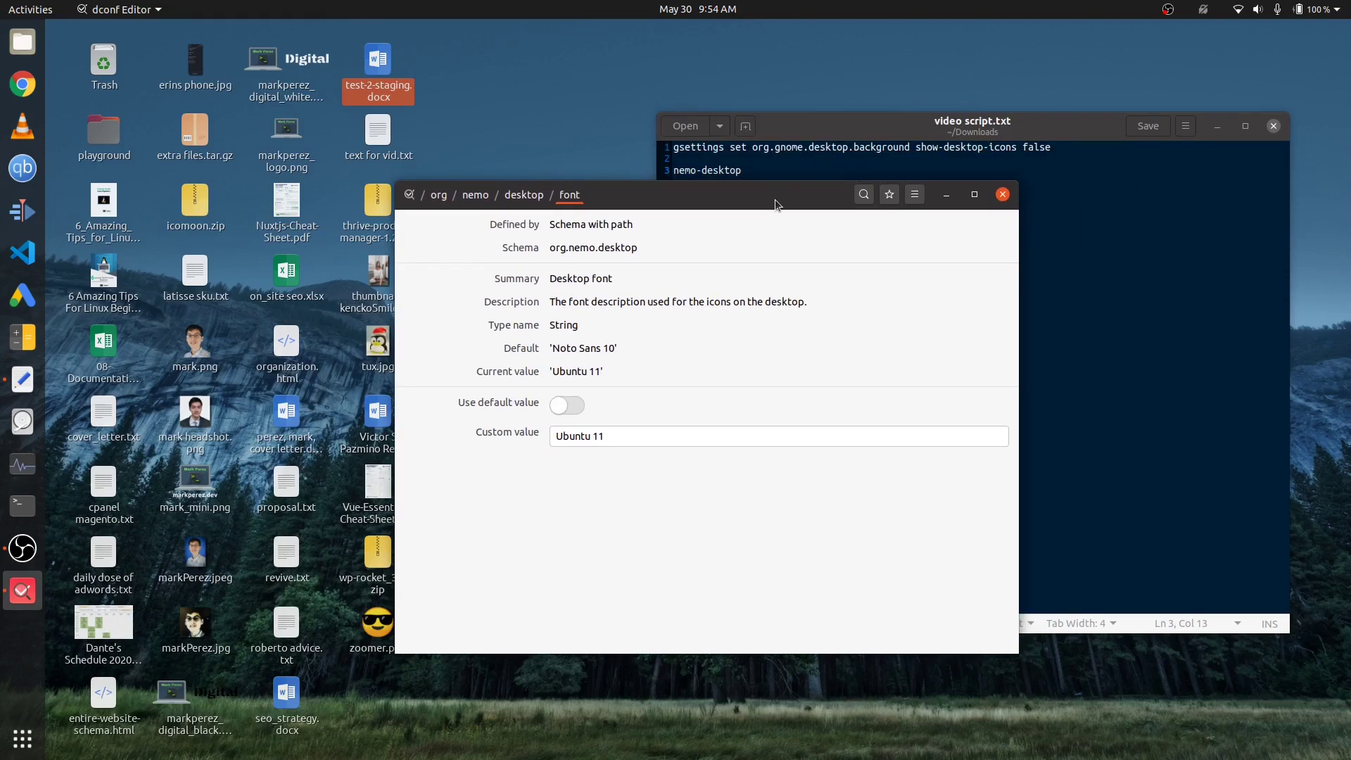
pyautogui.moveTo(471, 68); pyautogui.dragTo(471, 733)
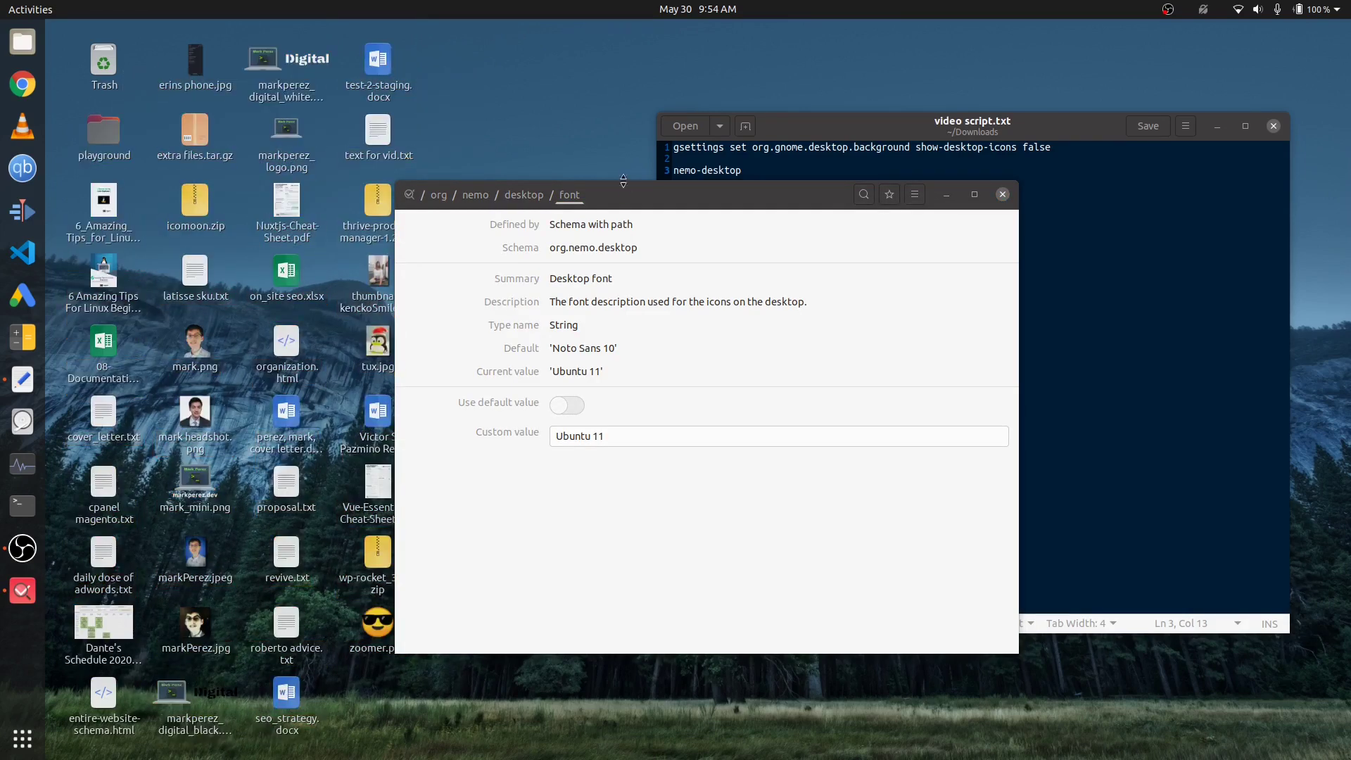
pyautogui.moveTo(623, 181); pyautogui.dragTo(721, 147)
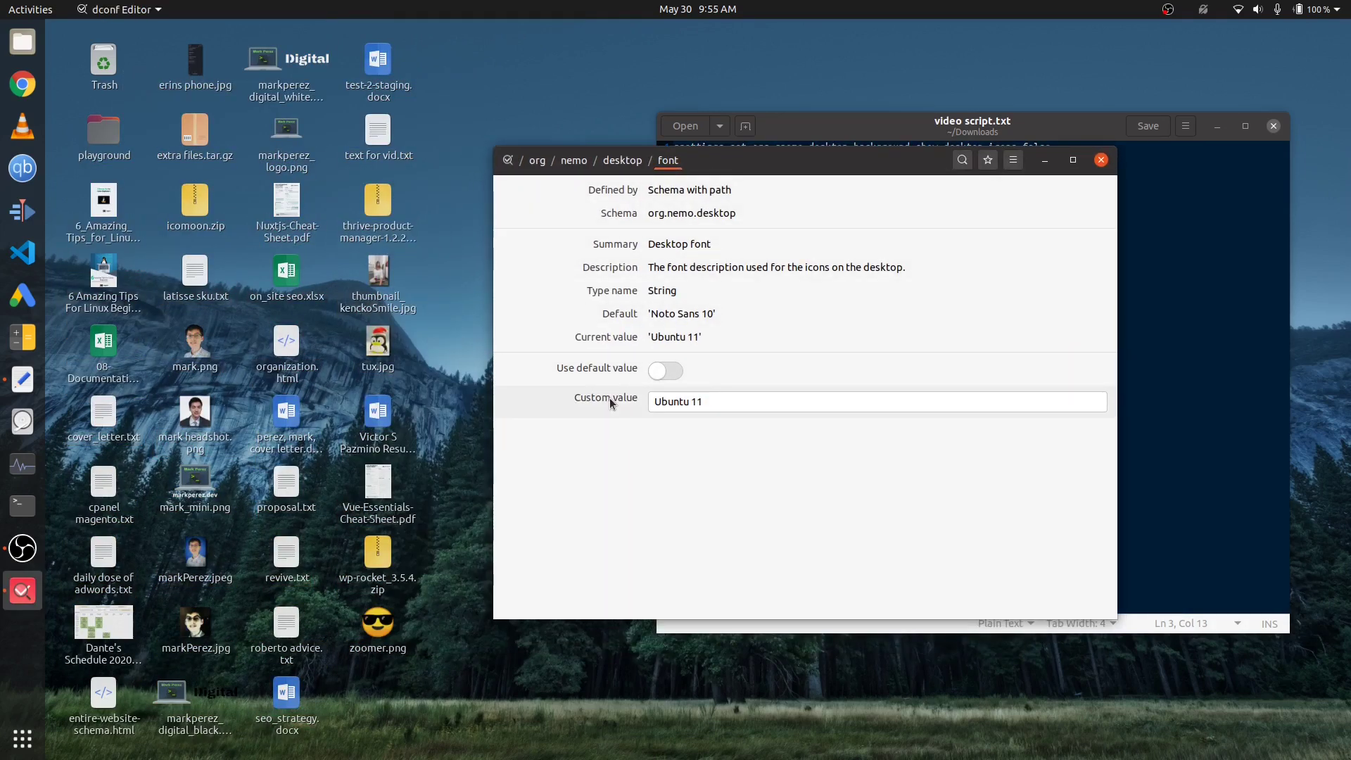